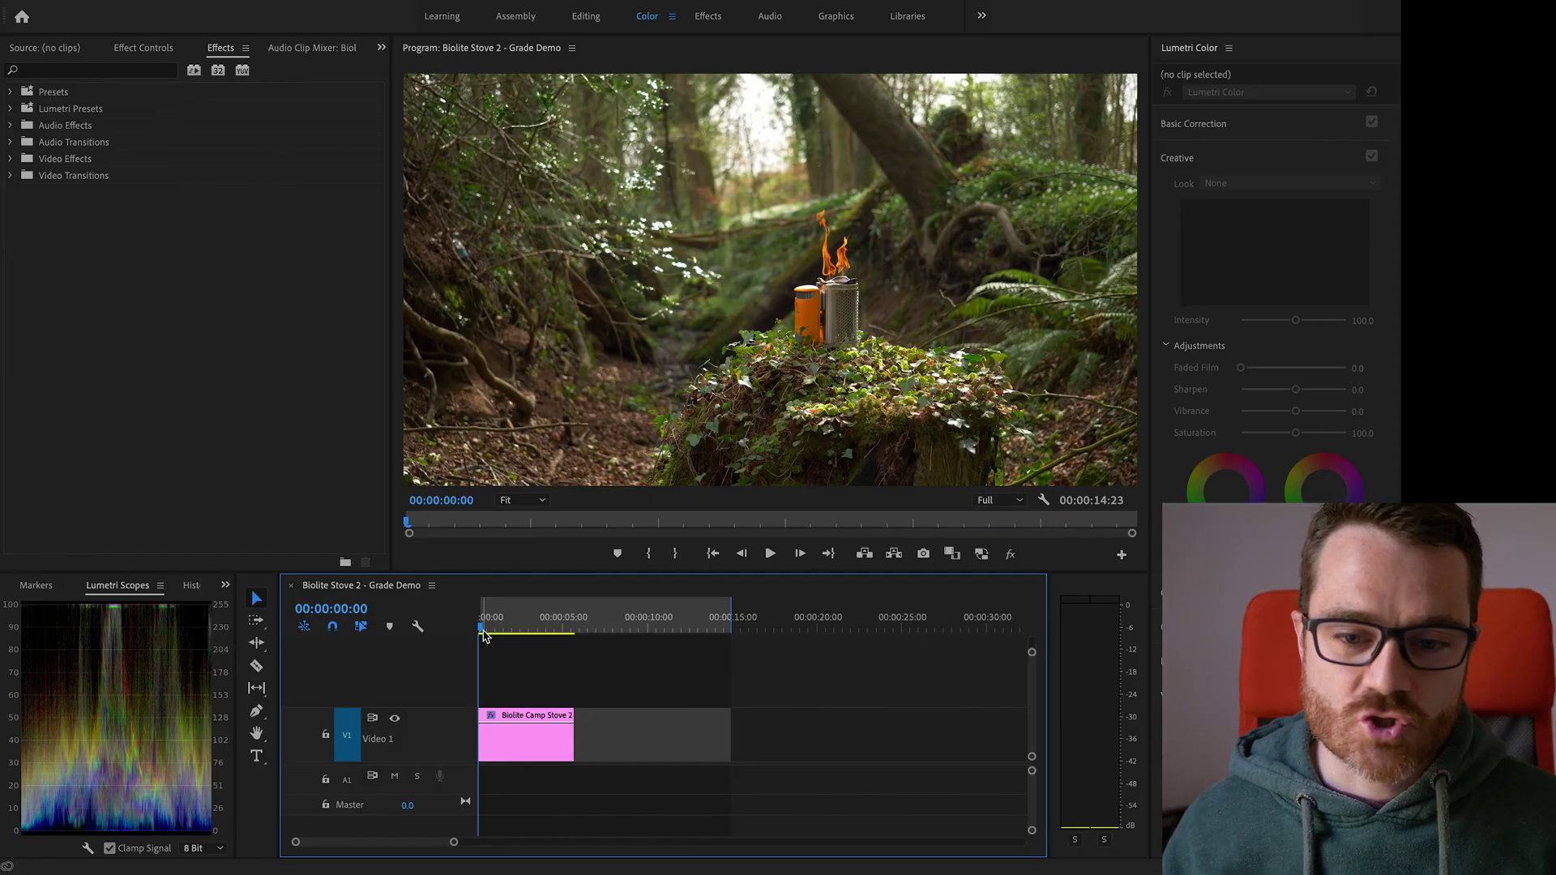
# Select the Biolite Camp Stove clip on V1 for grading and stop the preview playback
pyautogui.click(484, 634)
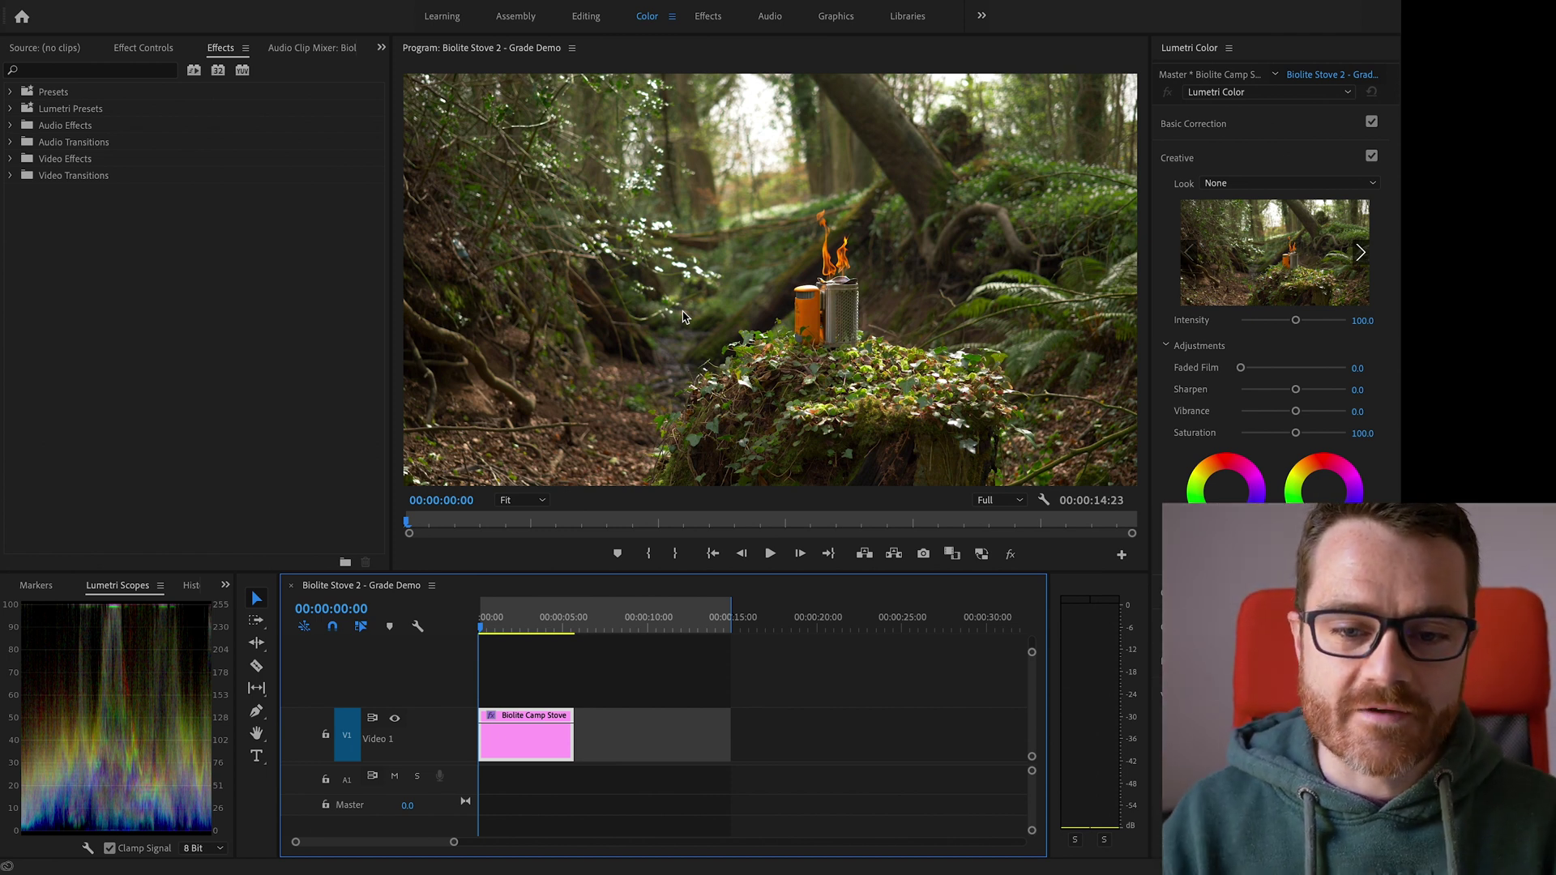
pyautogui.press('space')
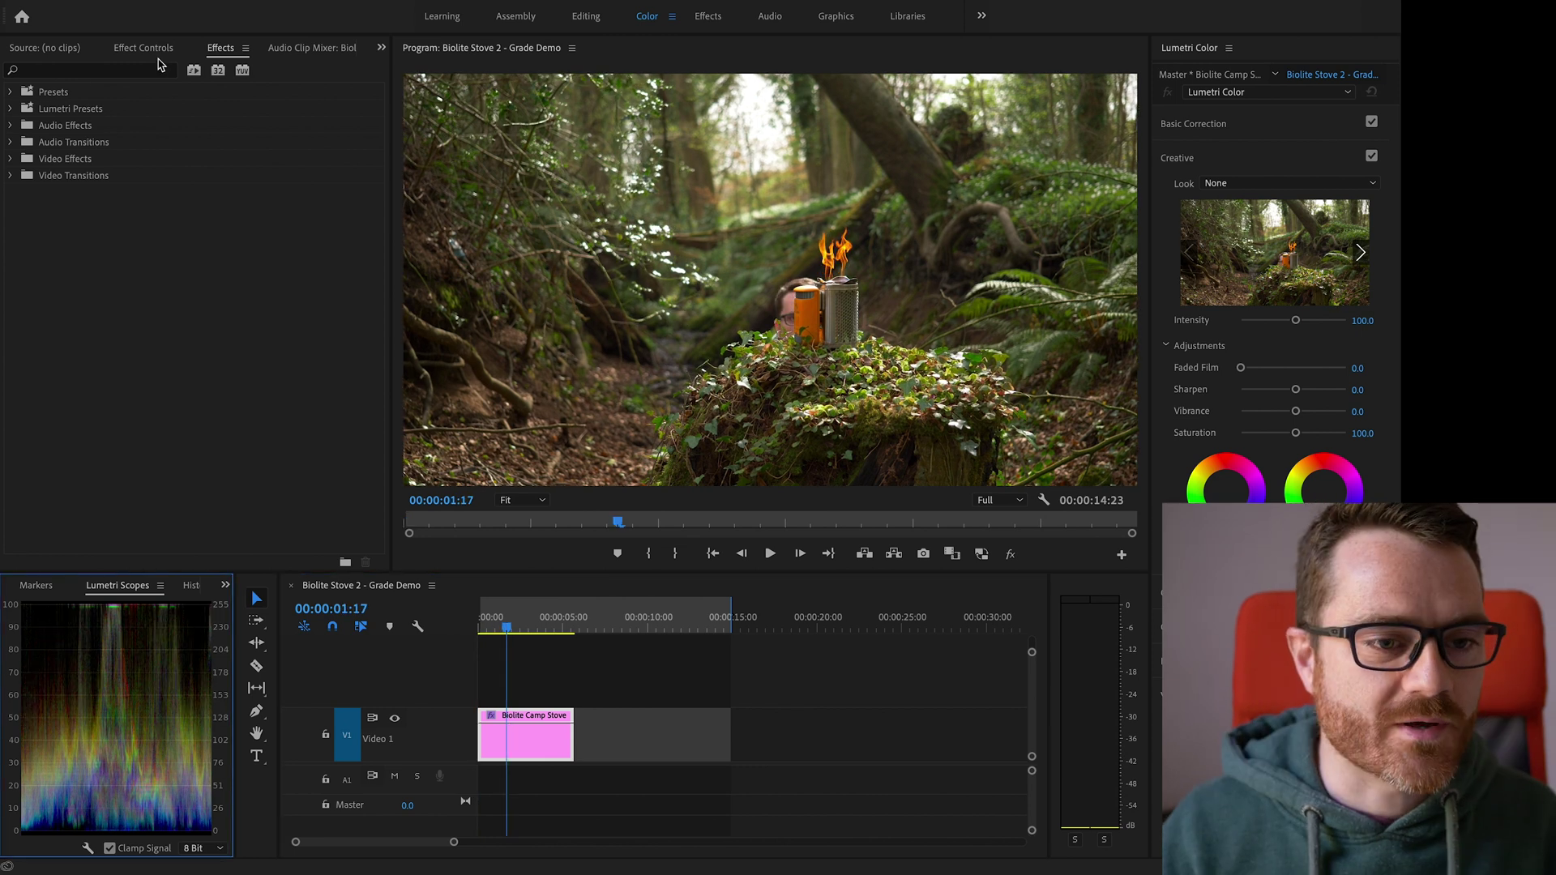
# Search the Effects panel for 'nitr' and drag FilmConvert Nitrate onto the stove clip
pyautogui.click(107, 71)
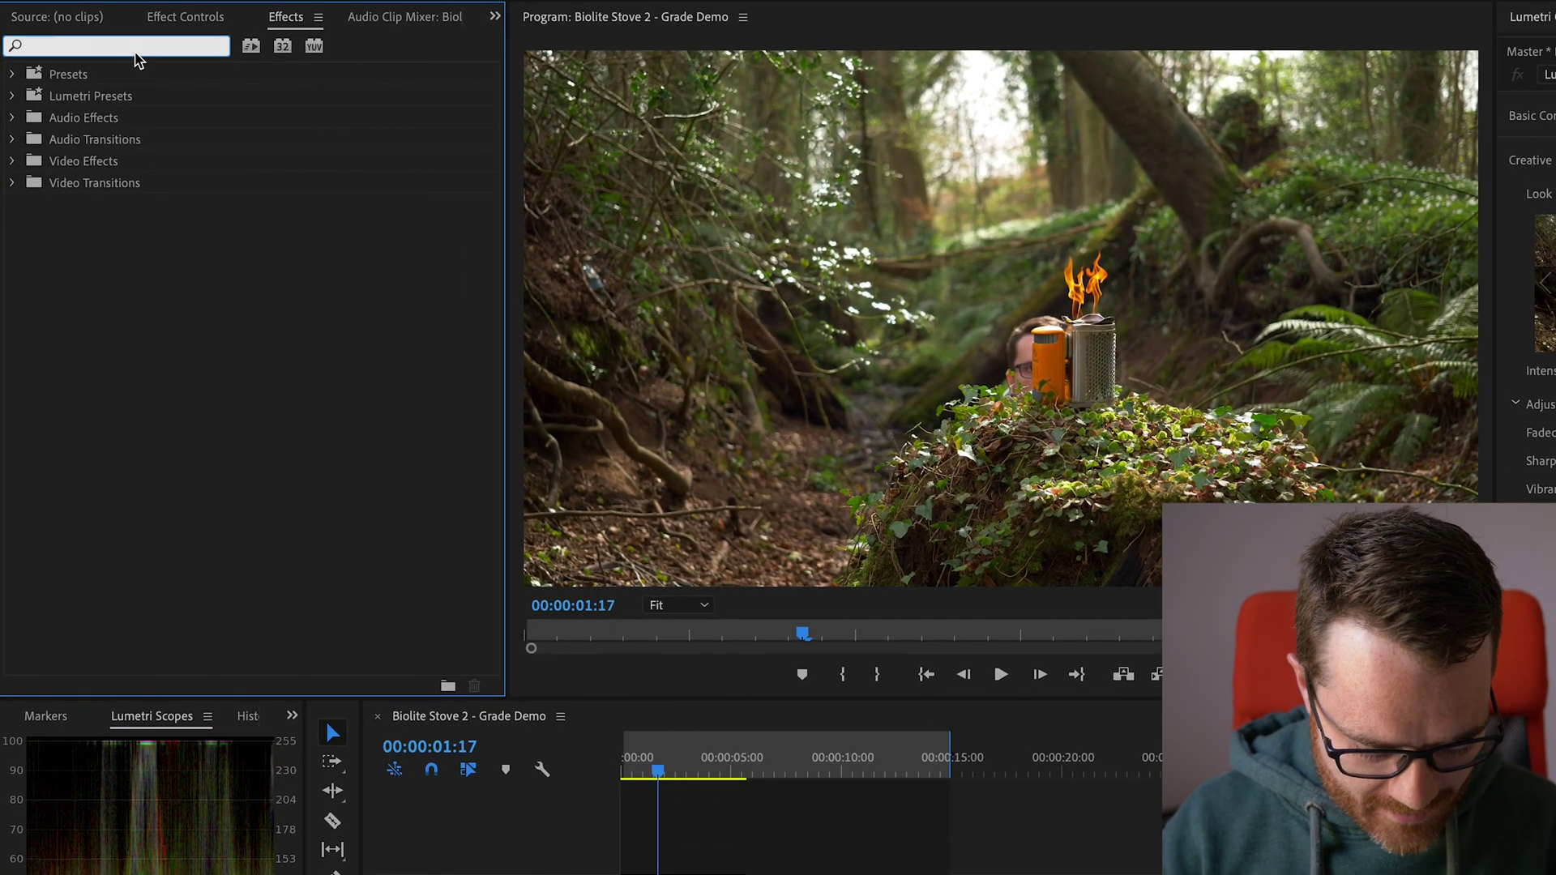
pyautogui.write('nitrate')
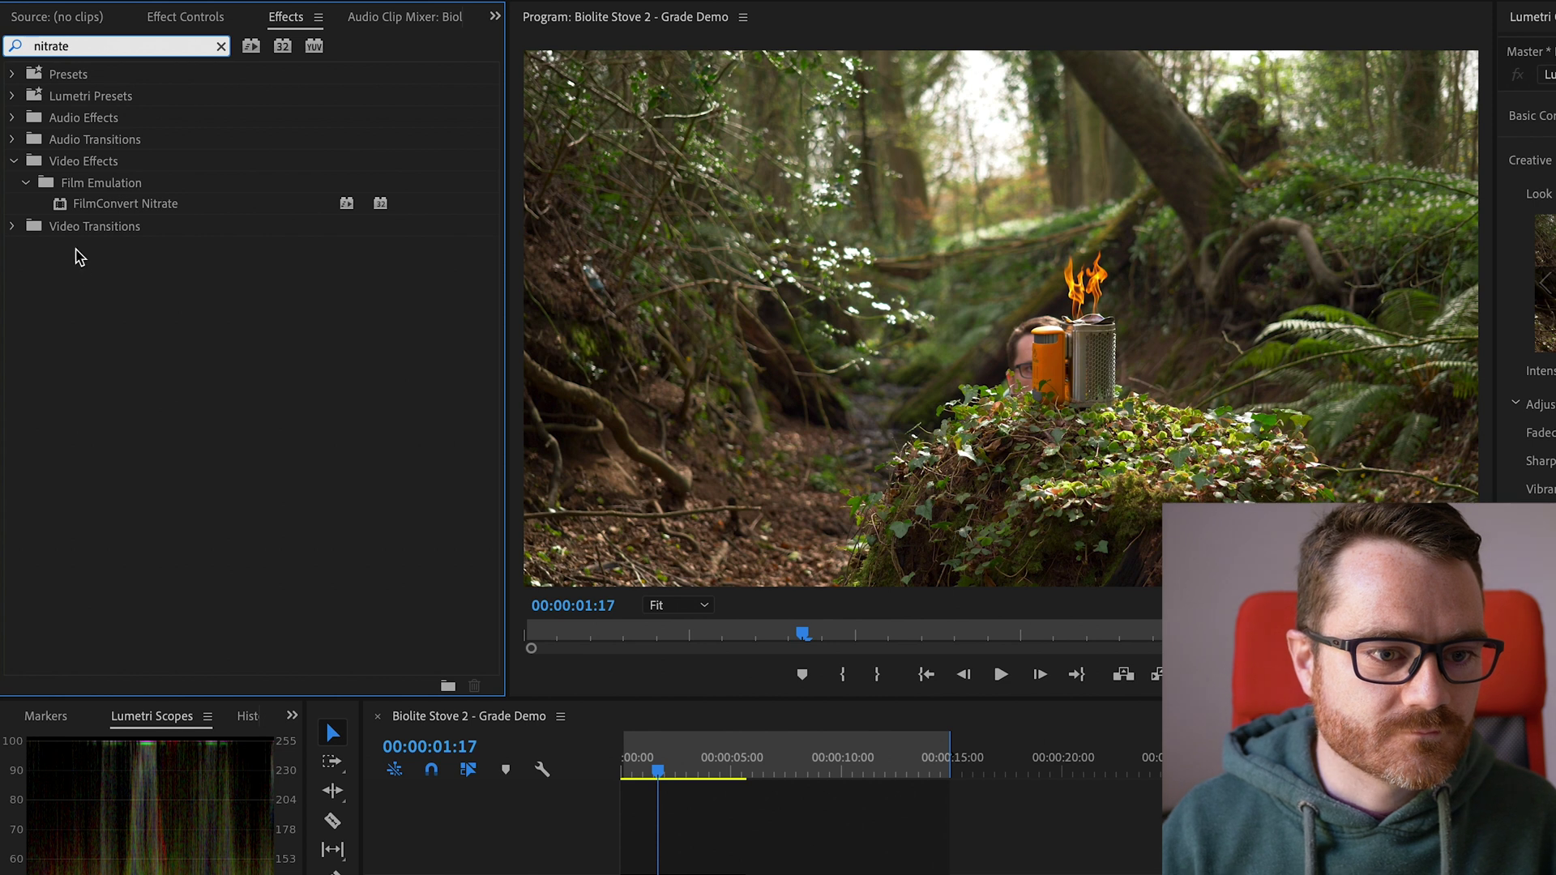
pyautogui.moveTo(103, 209); pyautogui.dragTo(669, 820)
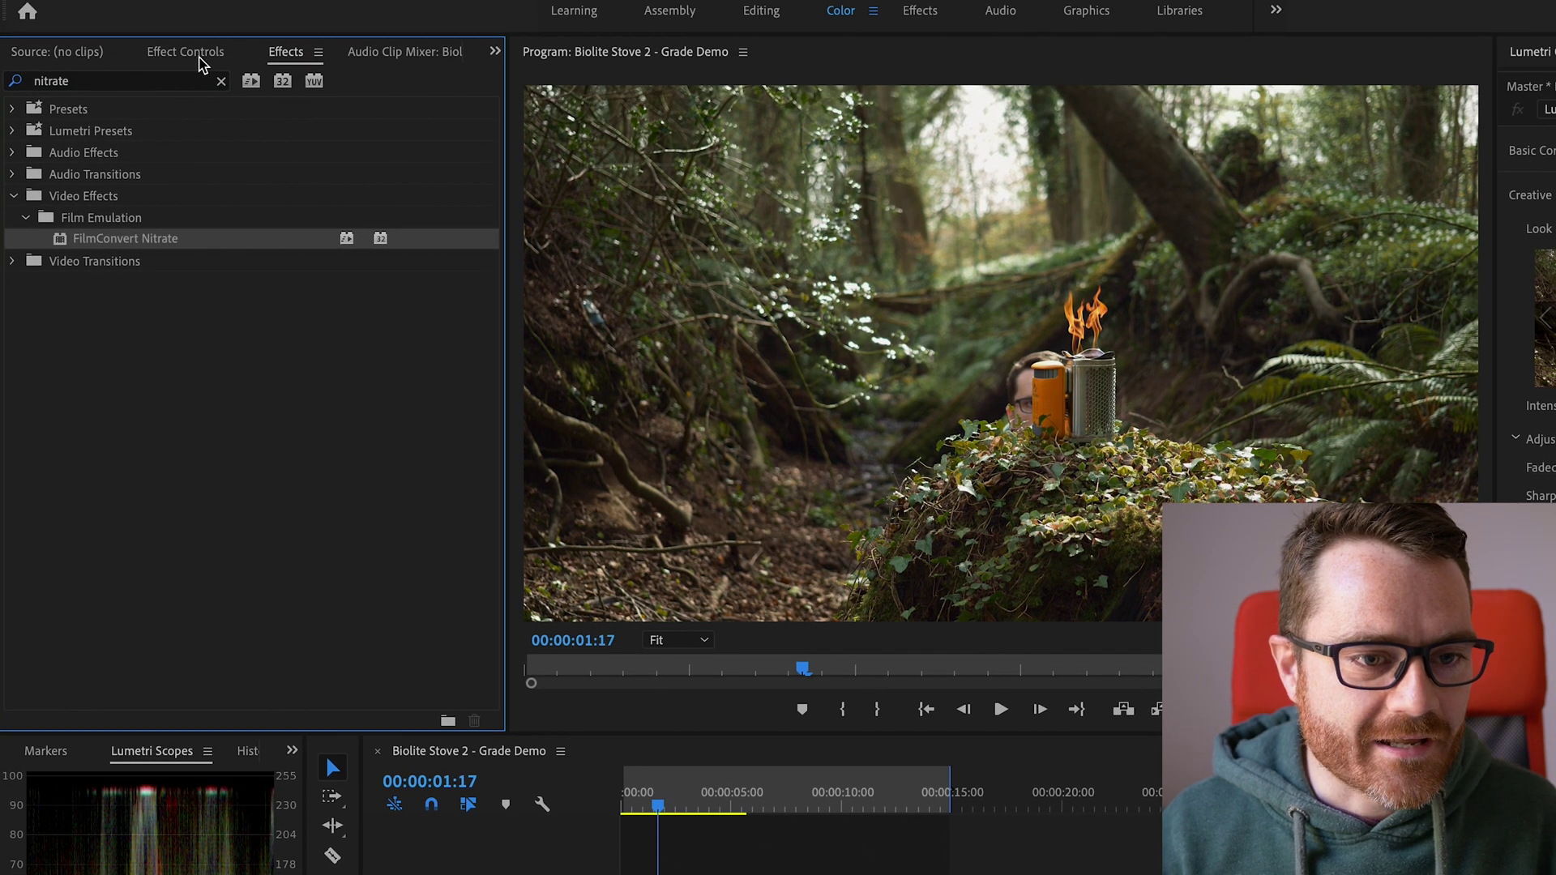
# In Effect Controls, collapse Transform, Motion, Opacity and Time Remapping to reach Nitrate's settings
pyautogui.click(199, 61)
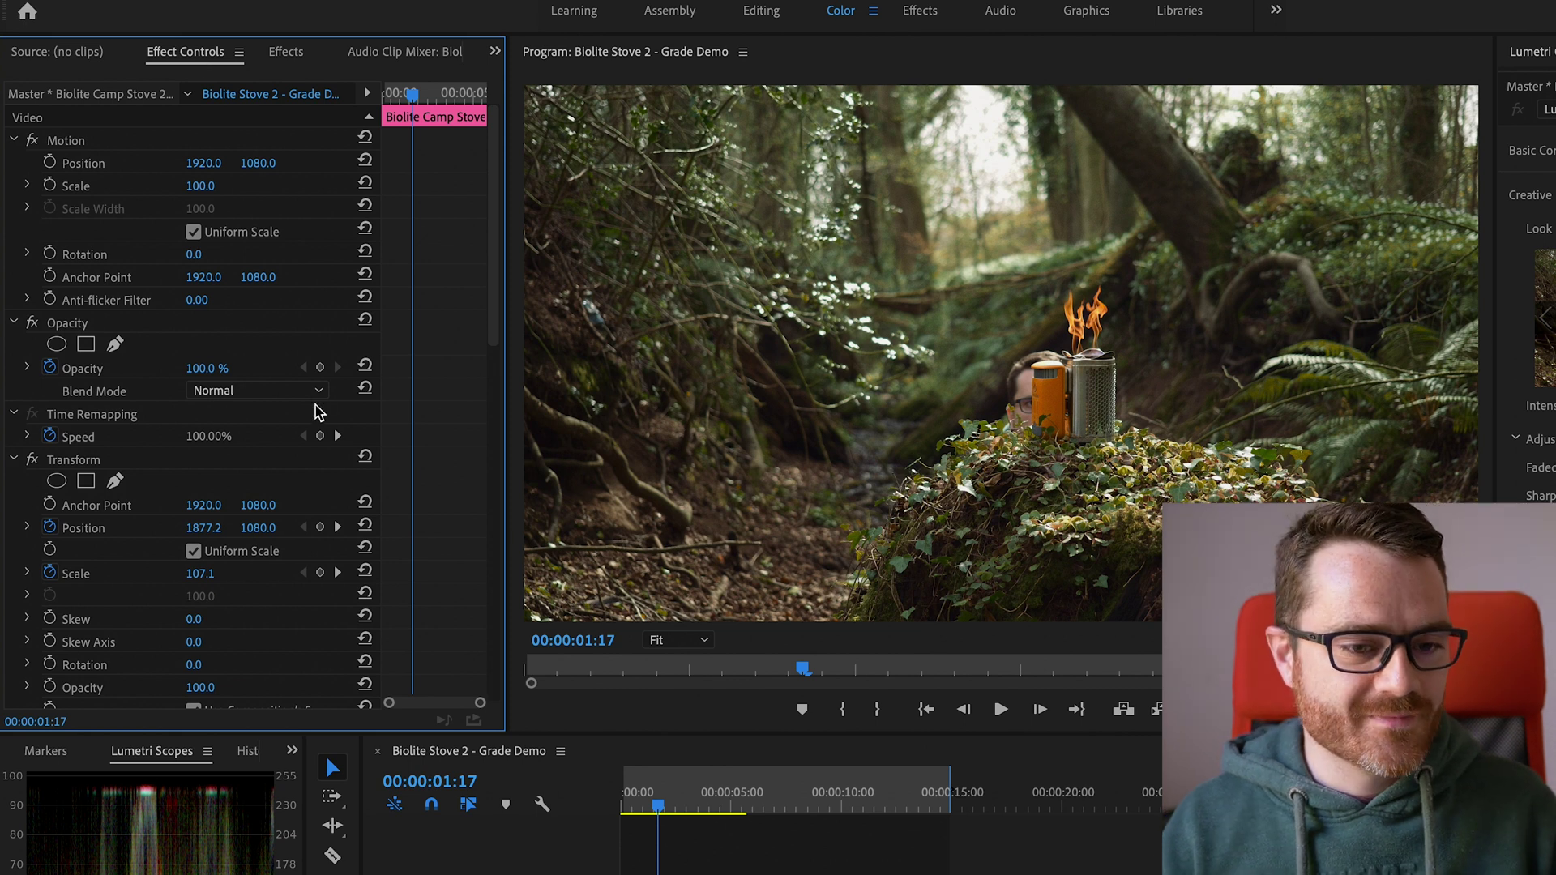
pyautogui.click(15, 460)
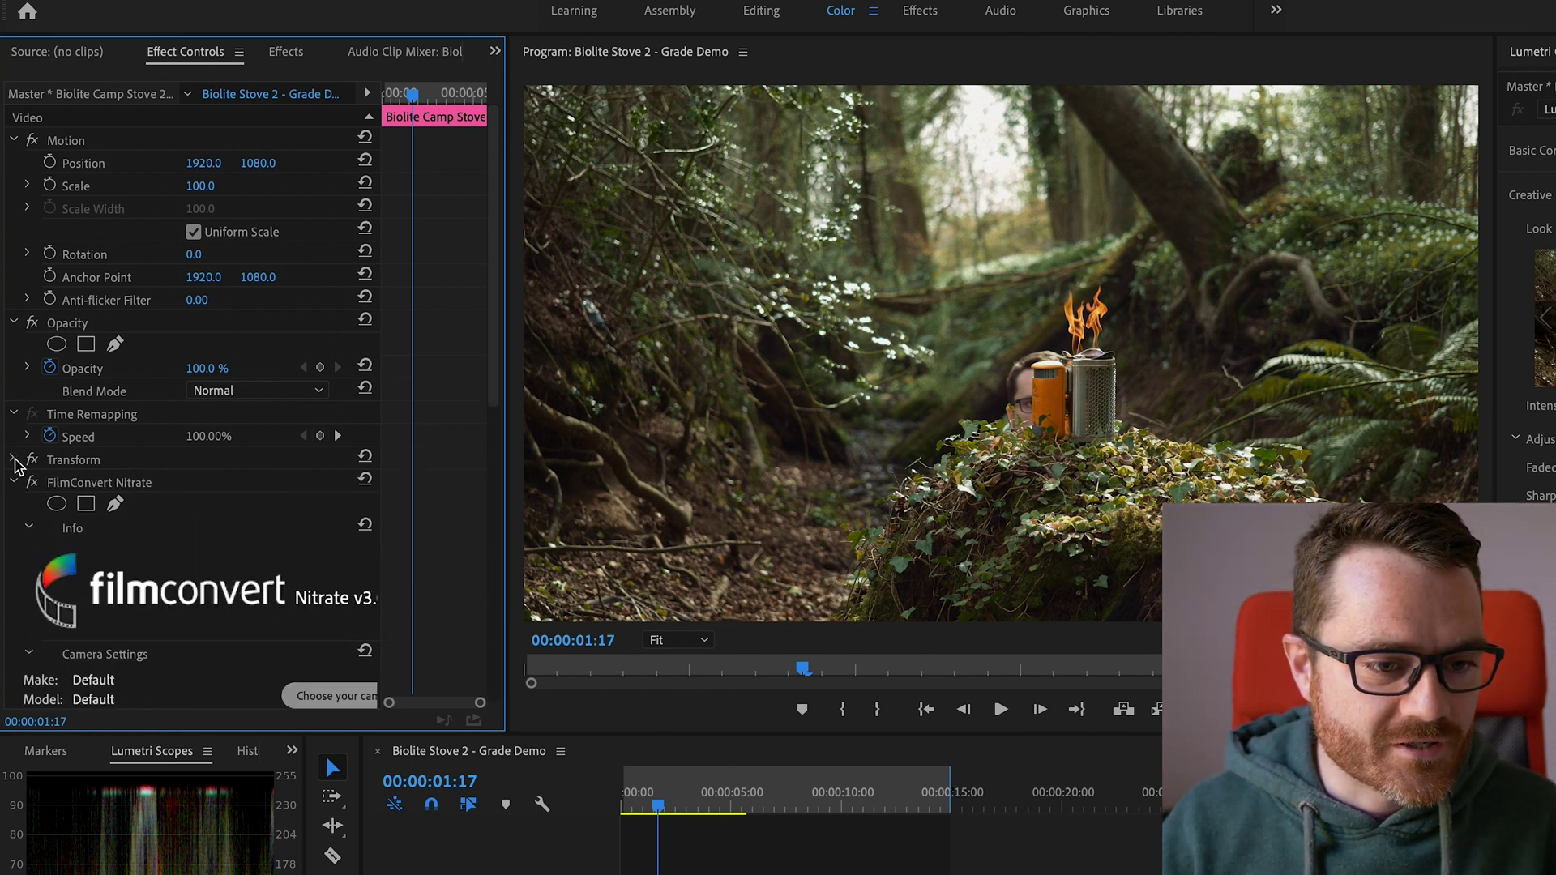
pyautogui.click(12, 141)
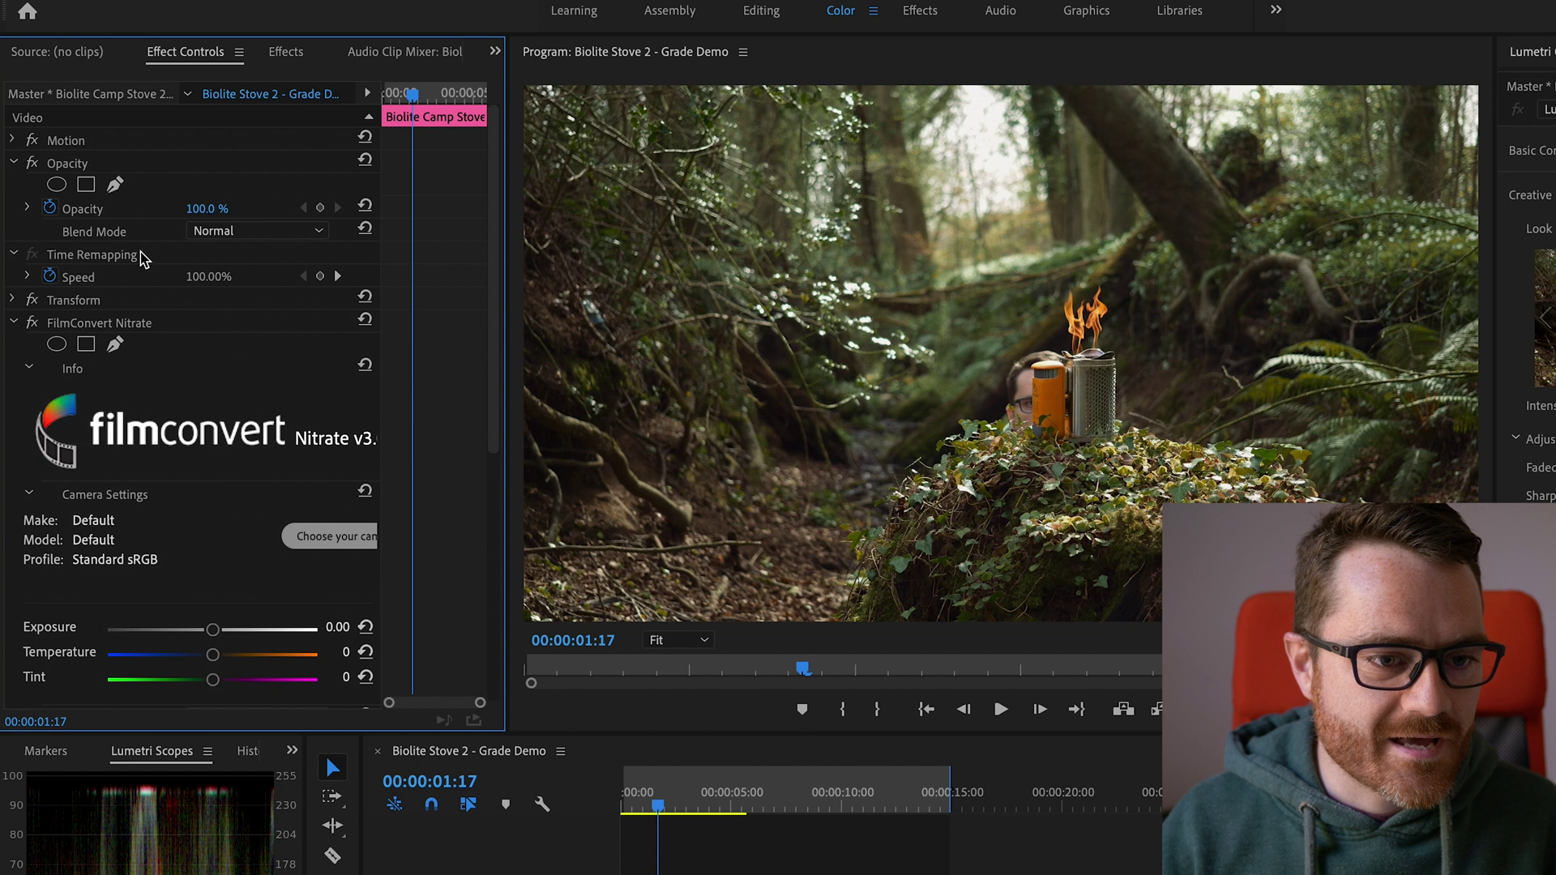
pyautogui.click(13, 162)
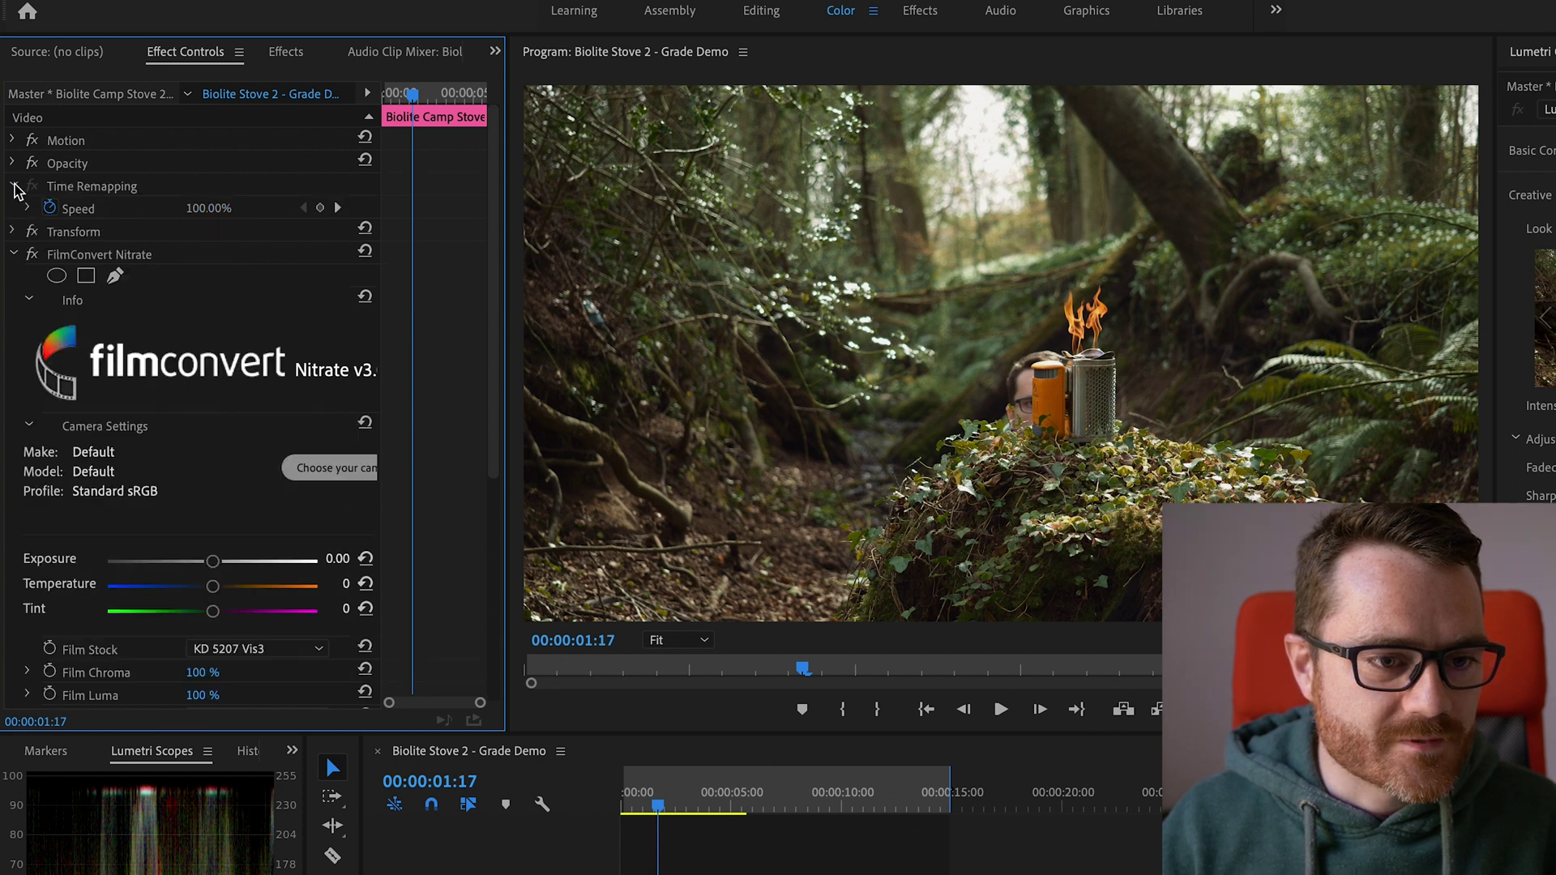
pyautogui.click(16, 187)
pyautogui.scroll(-2, 228, 280)
pyautogui.scroll(-2, 224, 264)
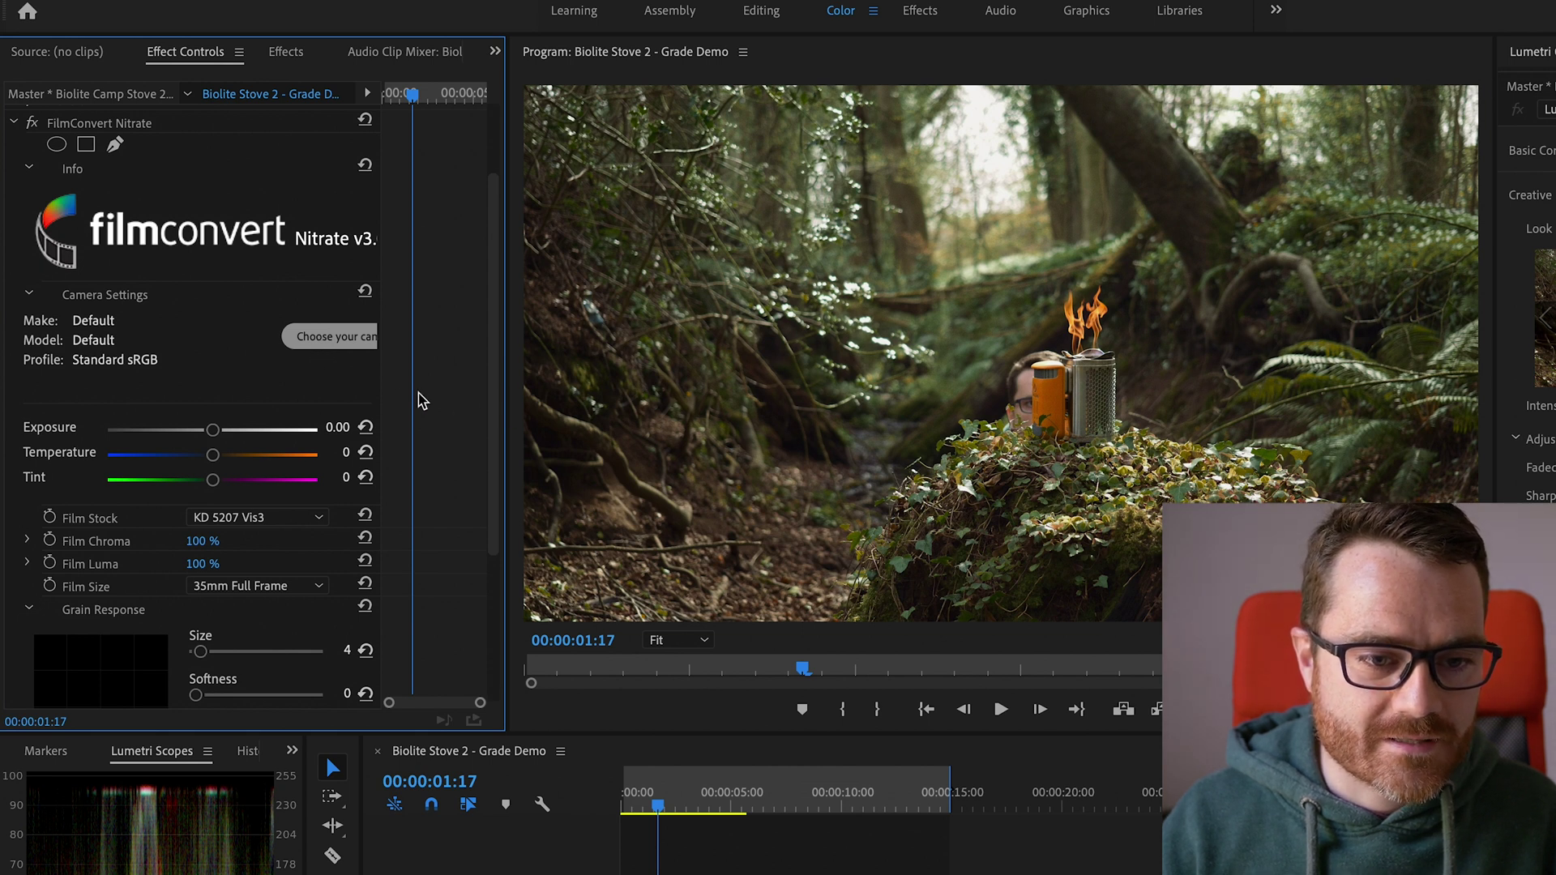
# Choose camera Make Panasonic, Model GH5, Profile CineLike D in FilmConvert and apply it
pyautogui.moveTo(381, 397); pyautogui.dragTo(410, 395)
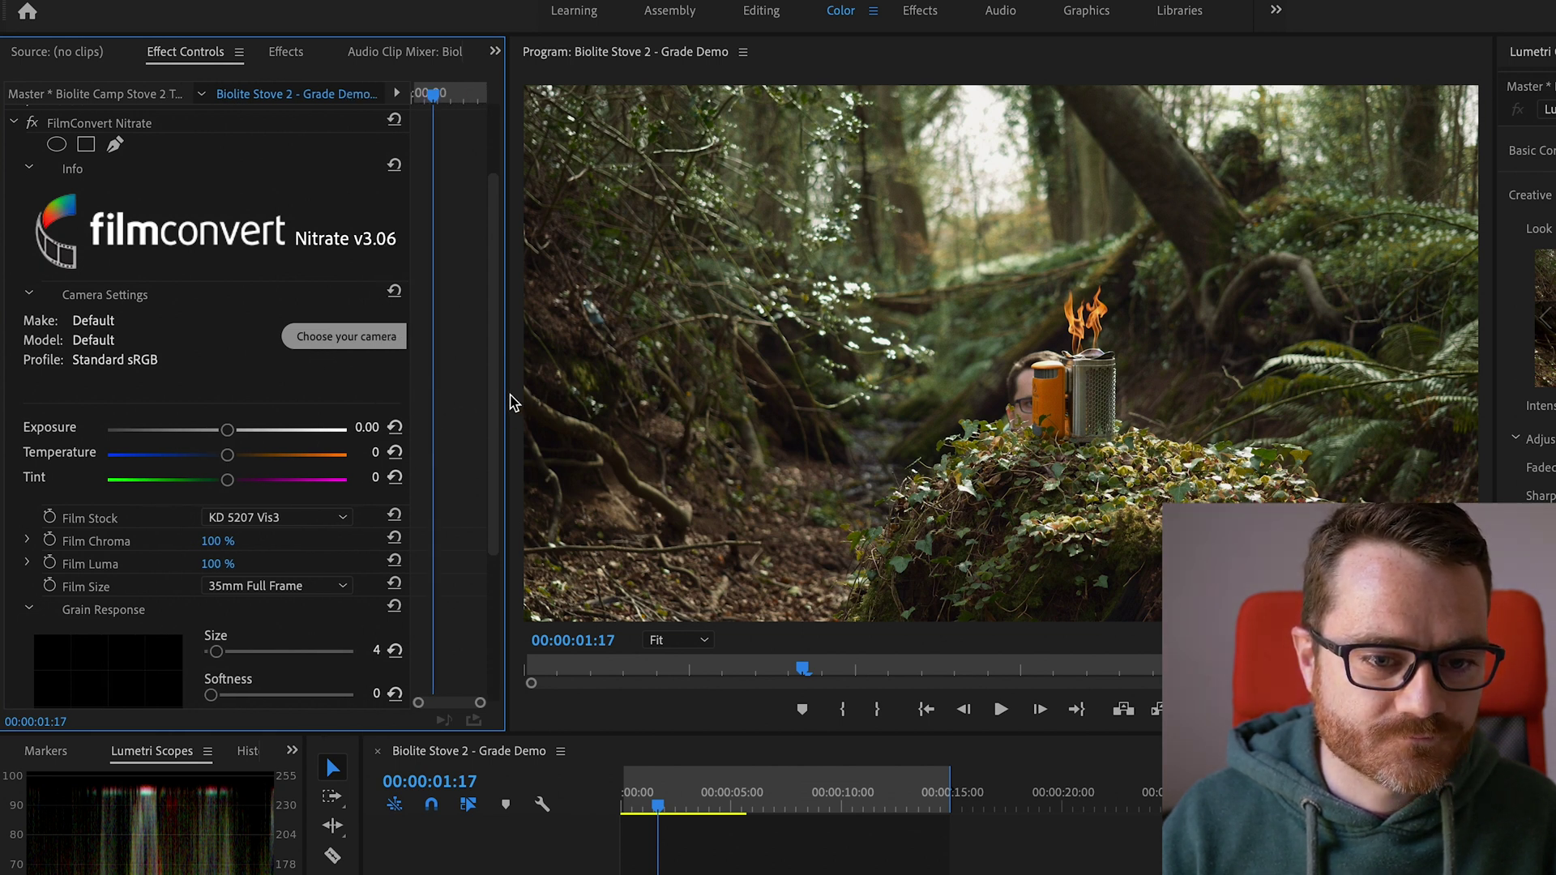
pyautogui.click(347, 337)
pyautogui.click(907, 322)
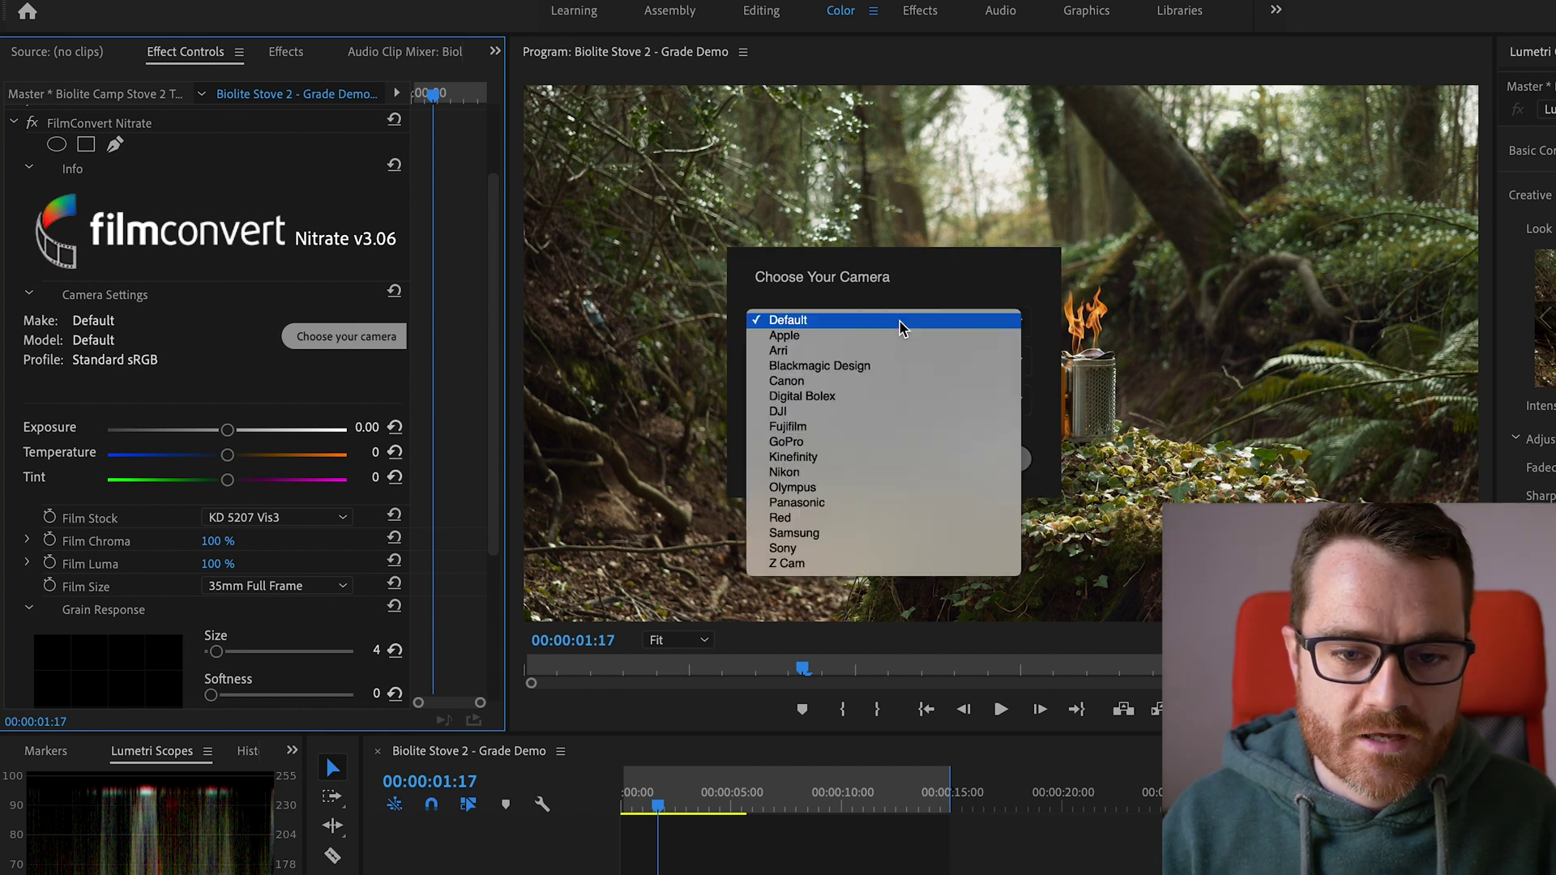
pyautogui.click(859, 503)
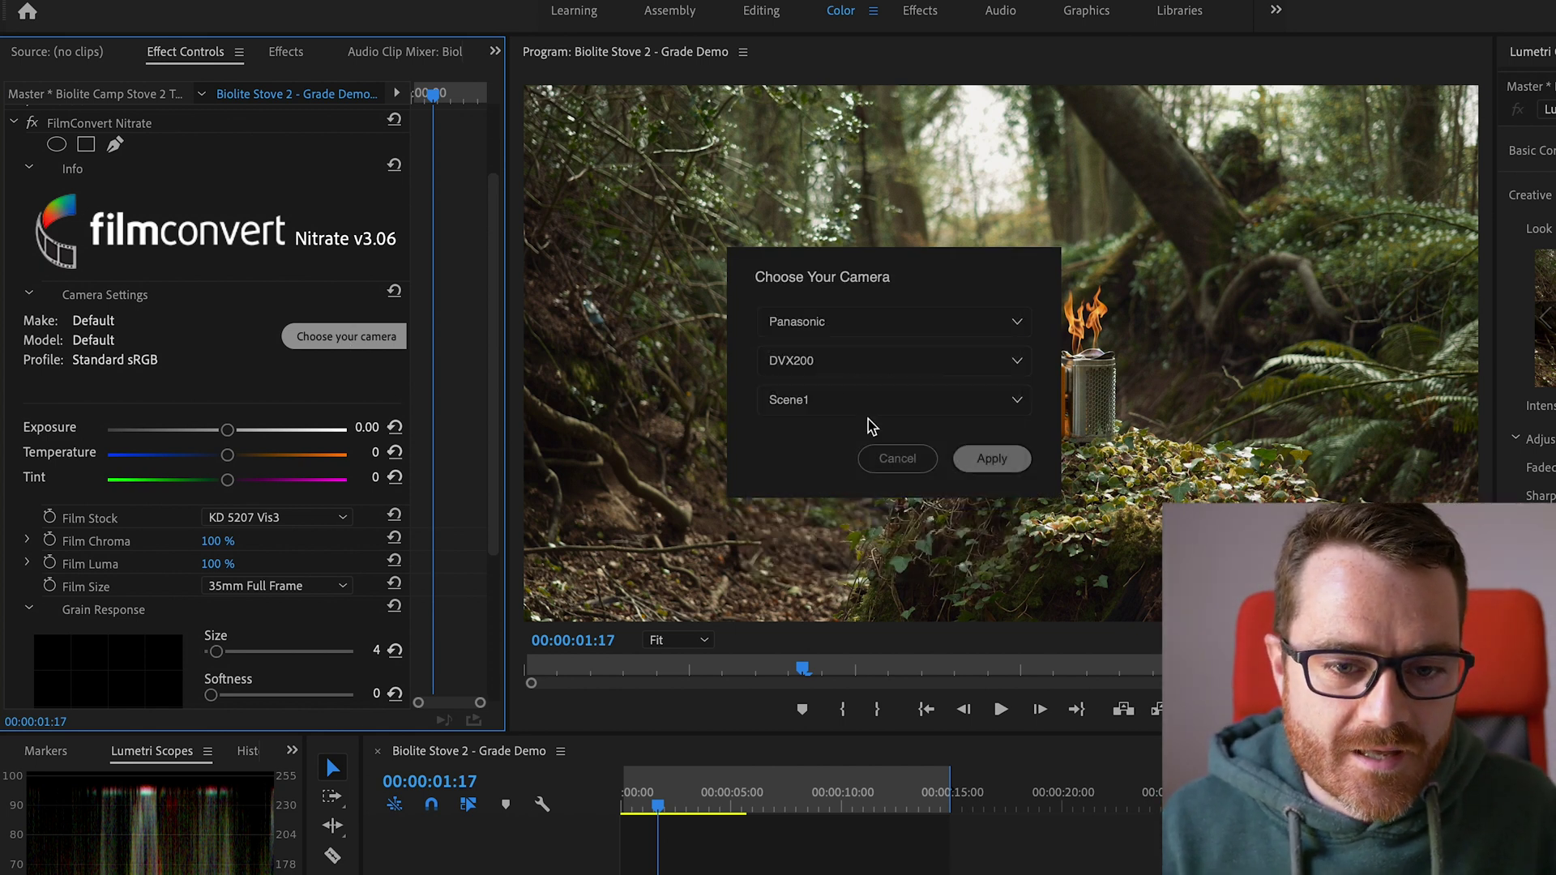
pyautogui.click(836, 361)
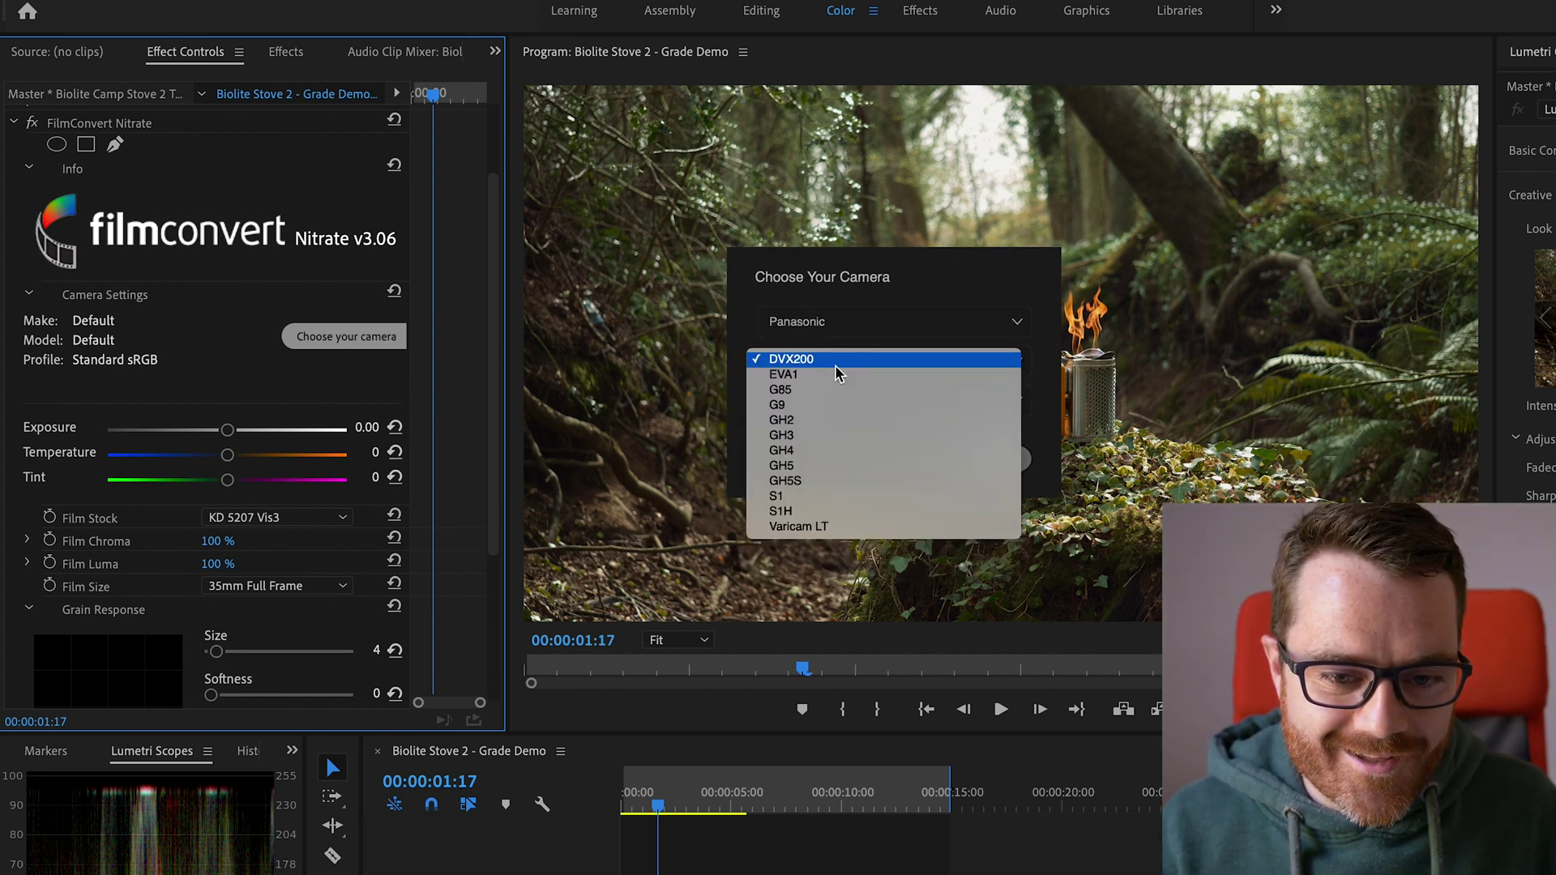
pyautogui.click(810, 466)
pyautogui.click(830, 399)
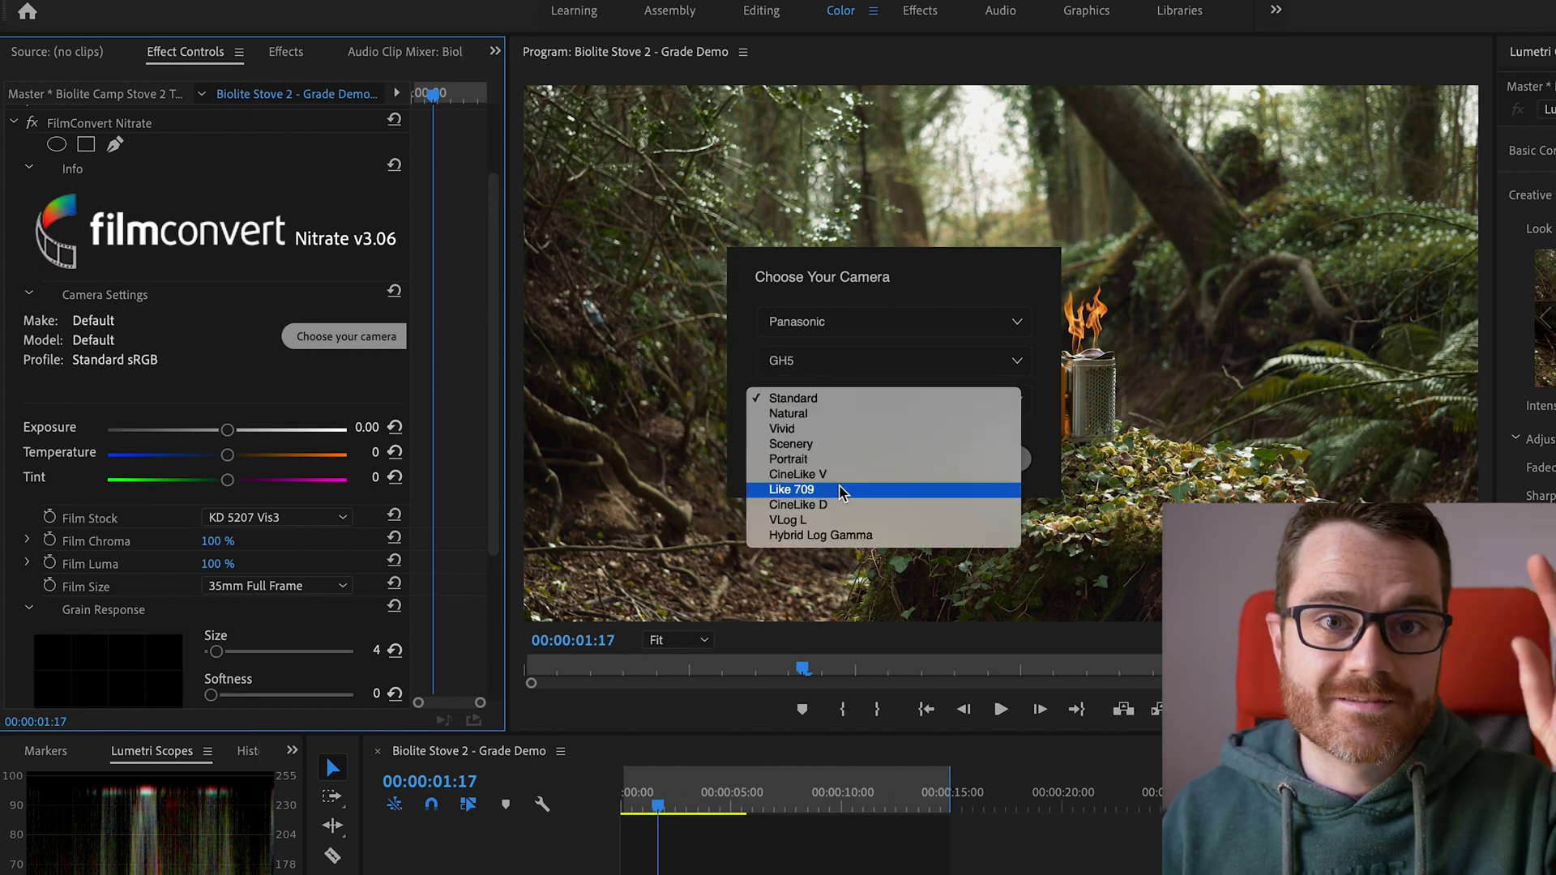
pyautogui.click(842, 505)
pyautogui.click(1017, 464)
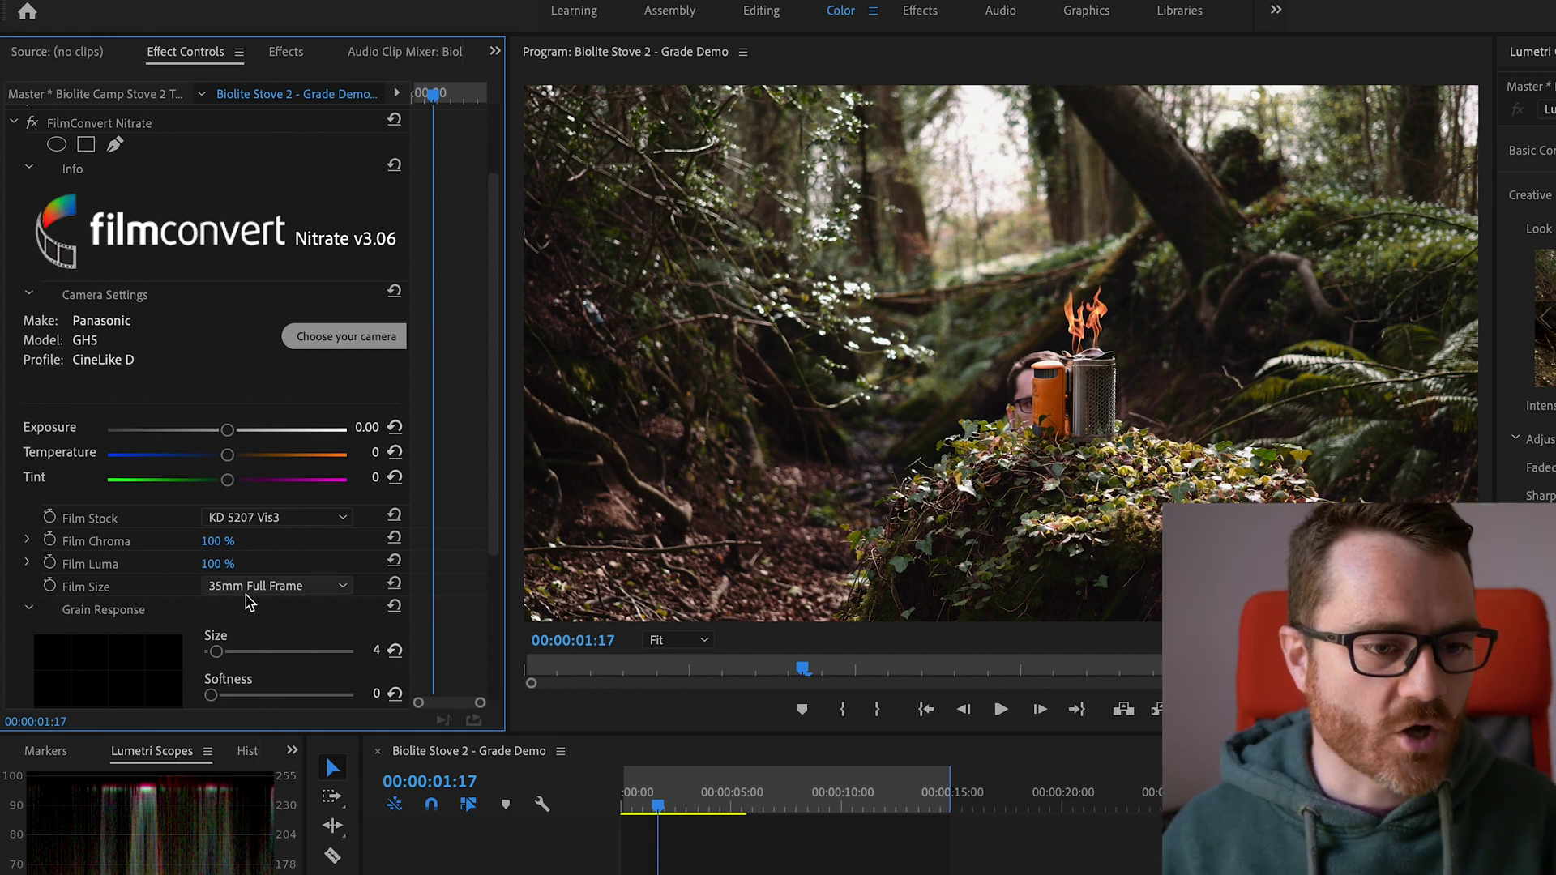
pyautogui.click(303, 520)
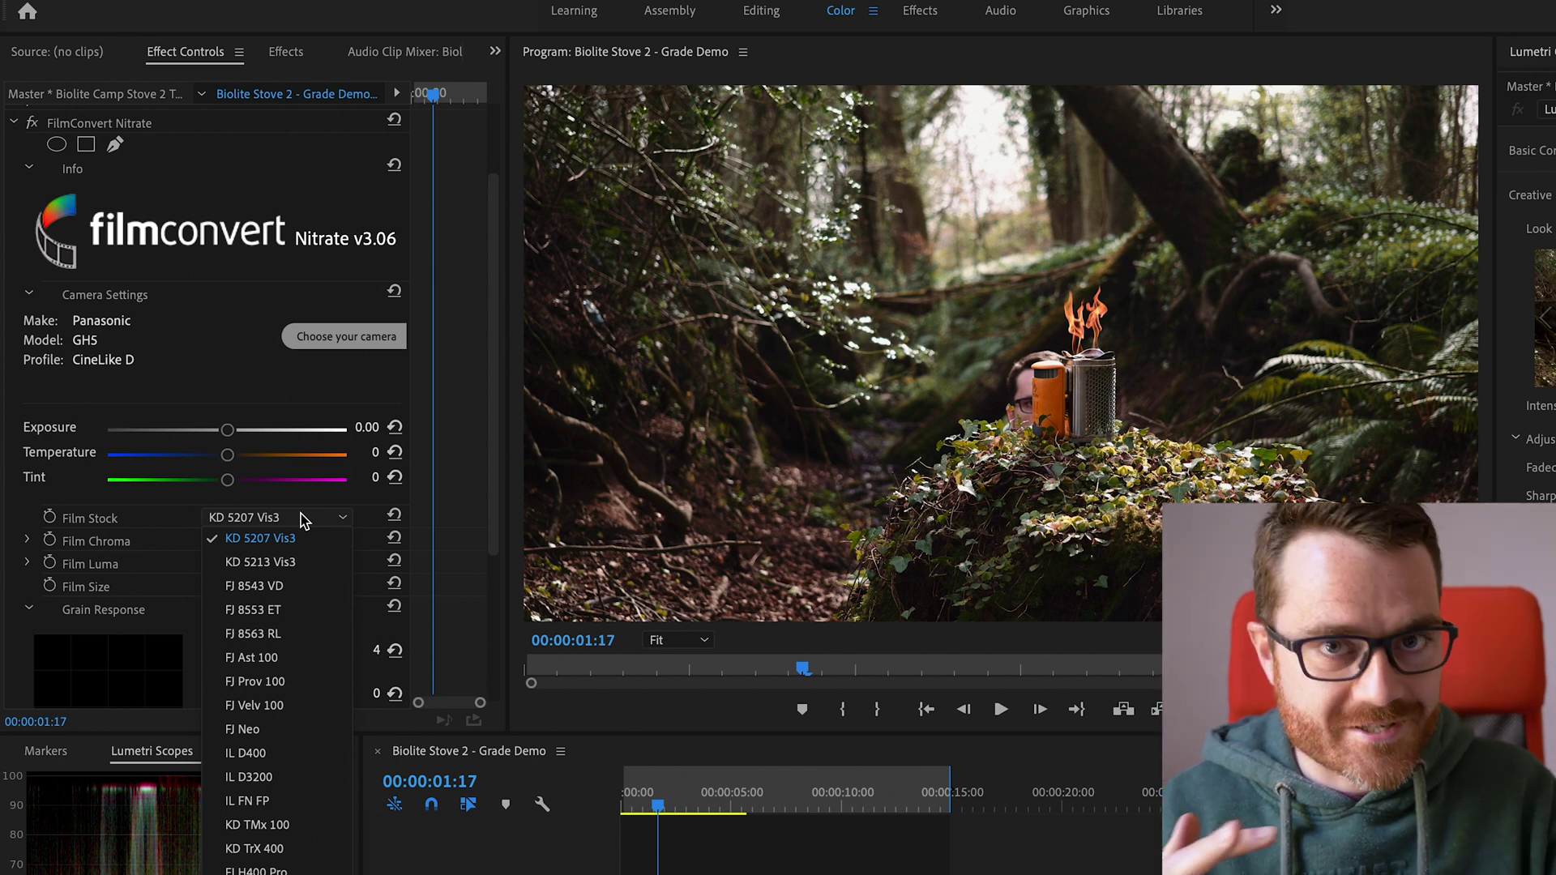
pyautogui.click(253, 562)
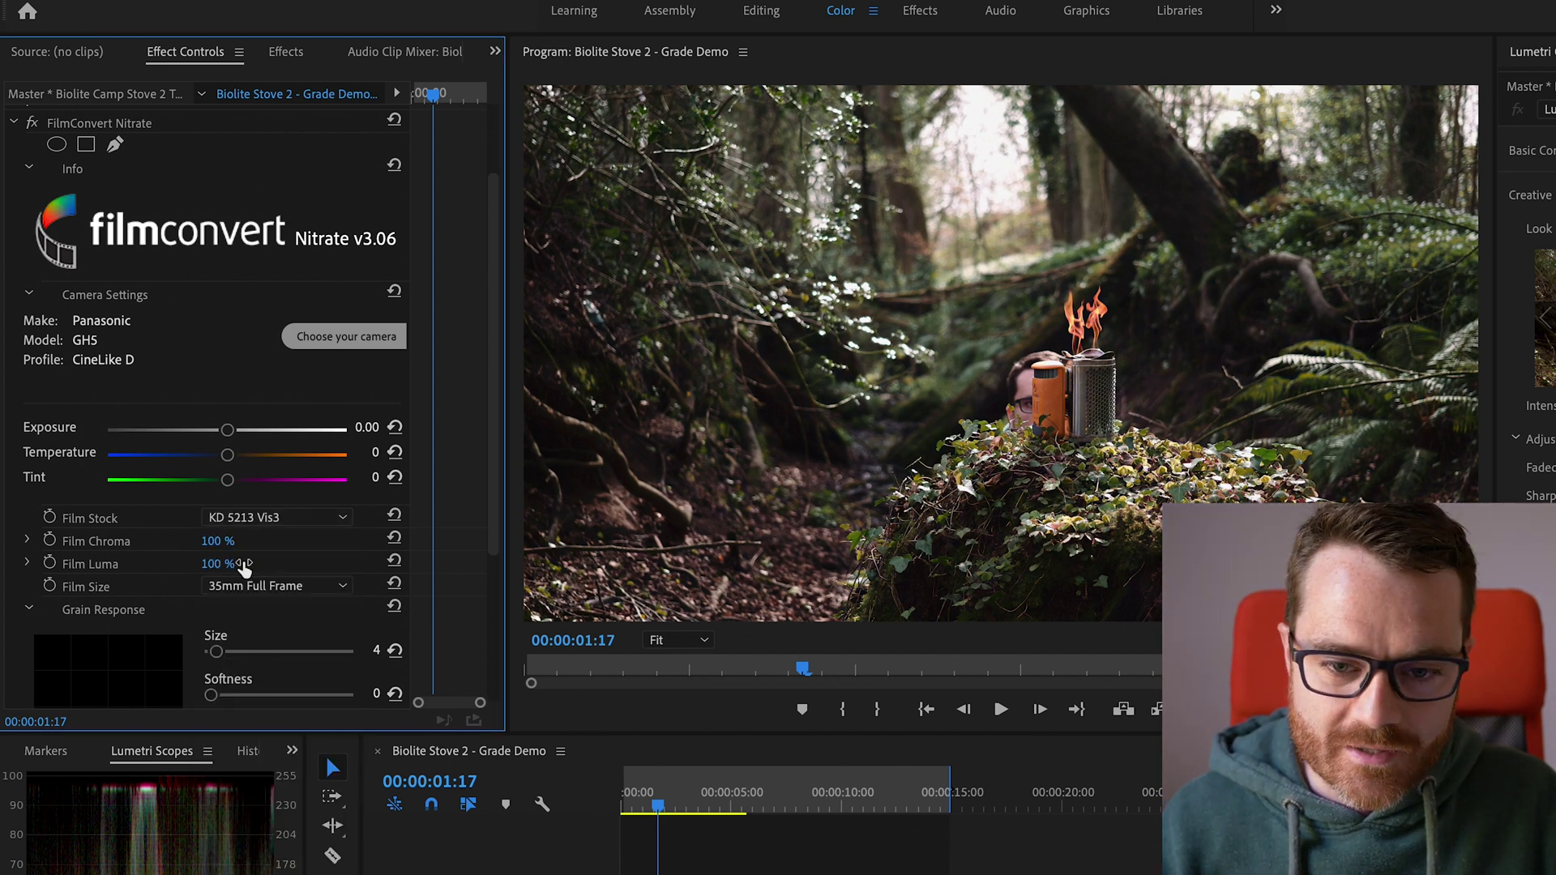
pyautogui.click(282, 518)
pyautogui.click(283, 585)
pyautogui.click(318, 521)
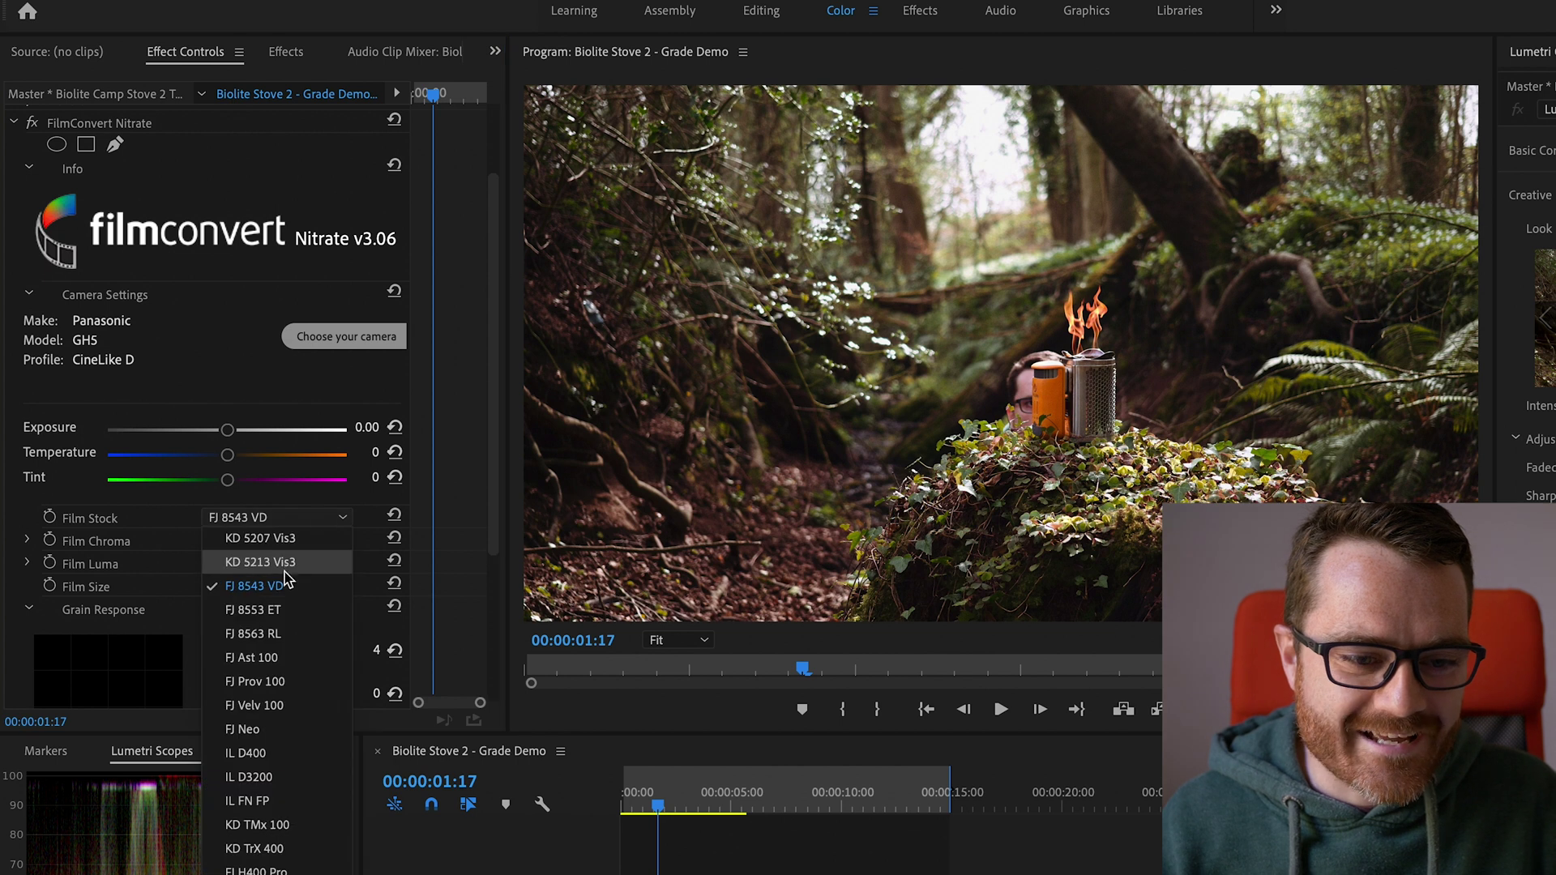
pyautogui.click(277, 611)
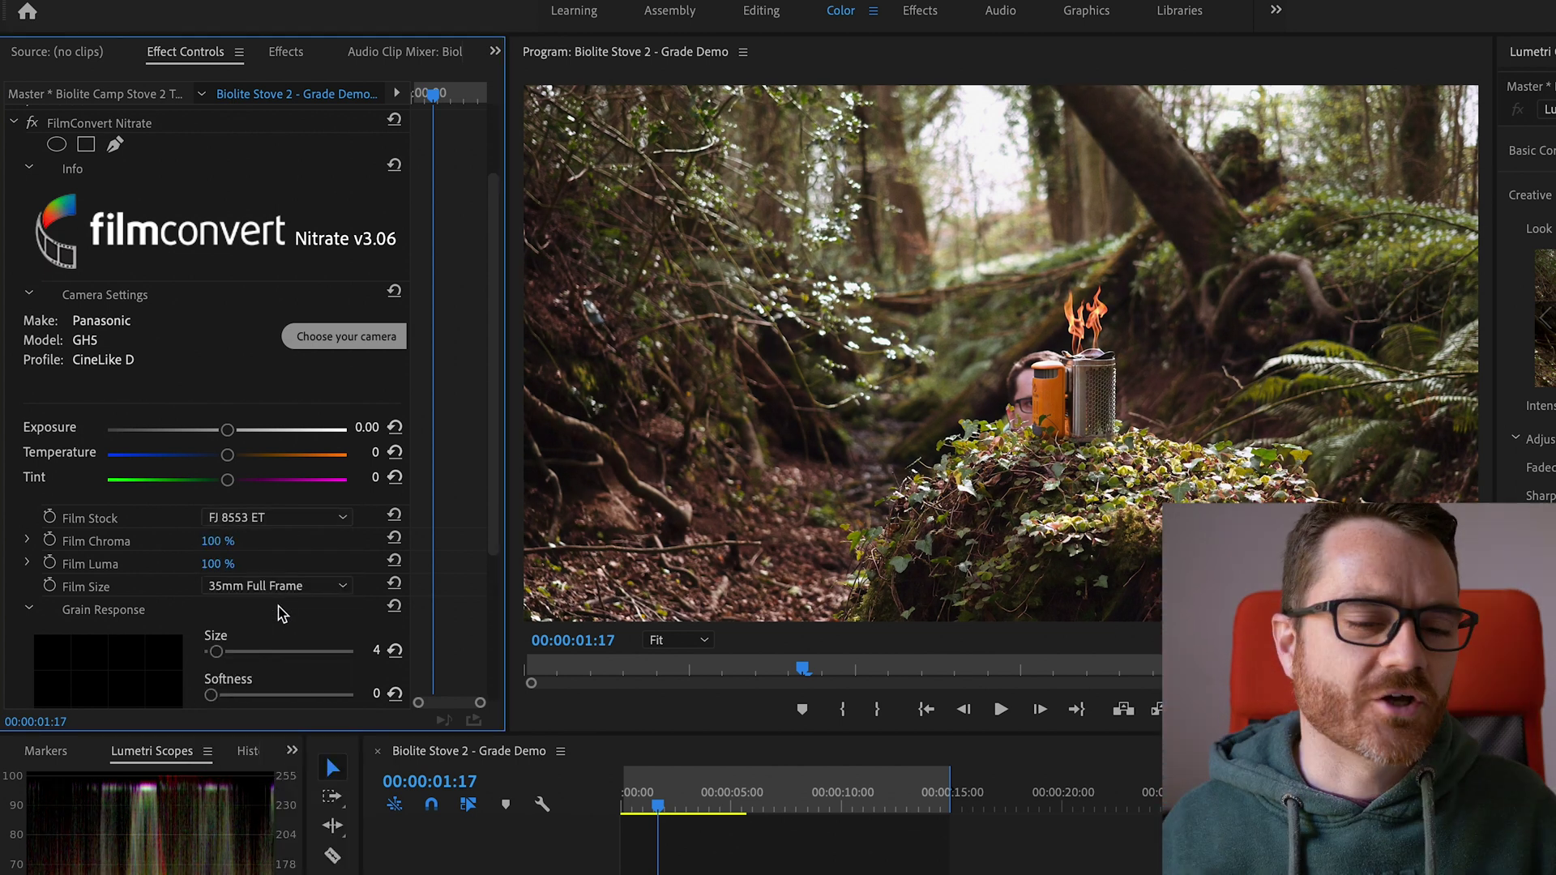
pyautogui.click(297, 520)
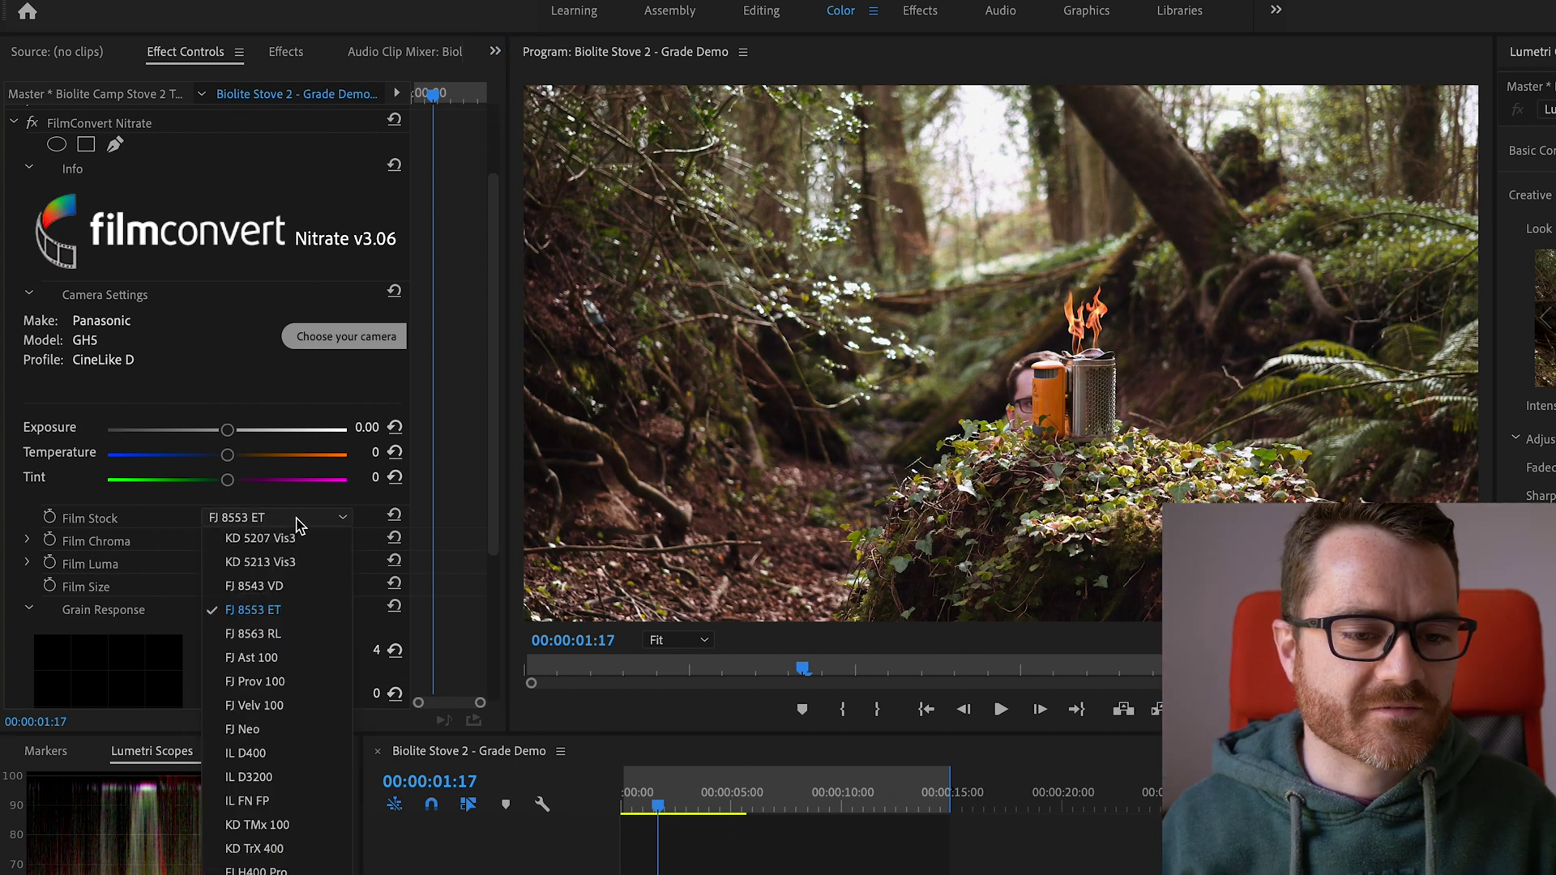
pyautogui.click(273, 634)
pyautogui.click(332, 520)
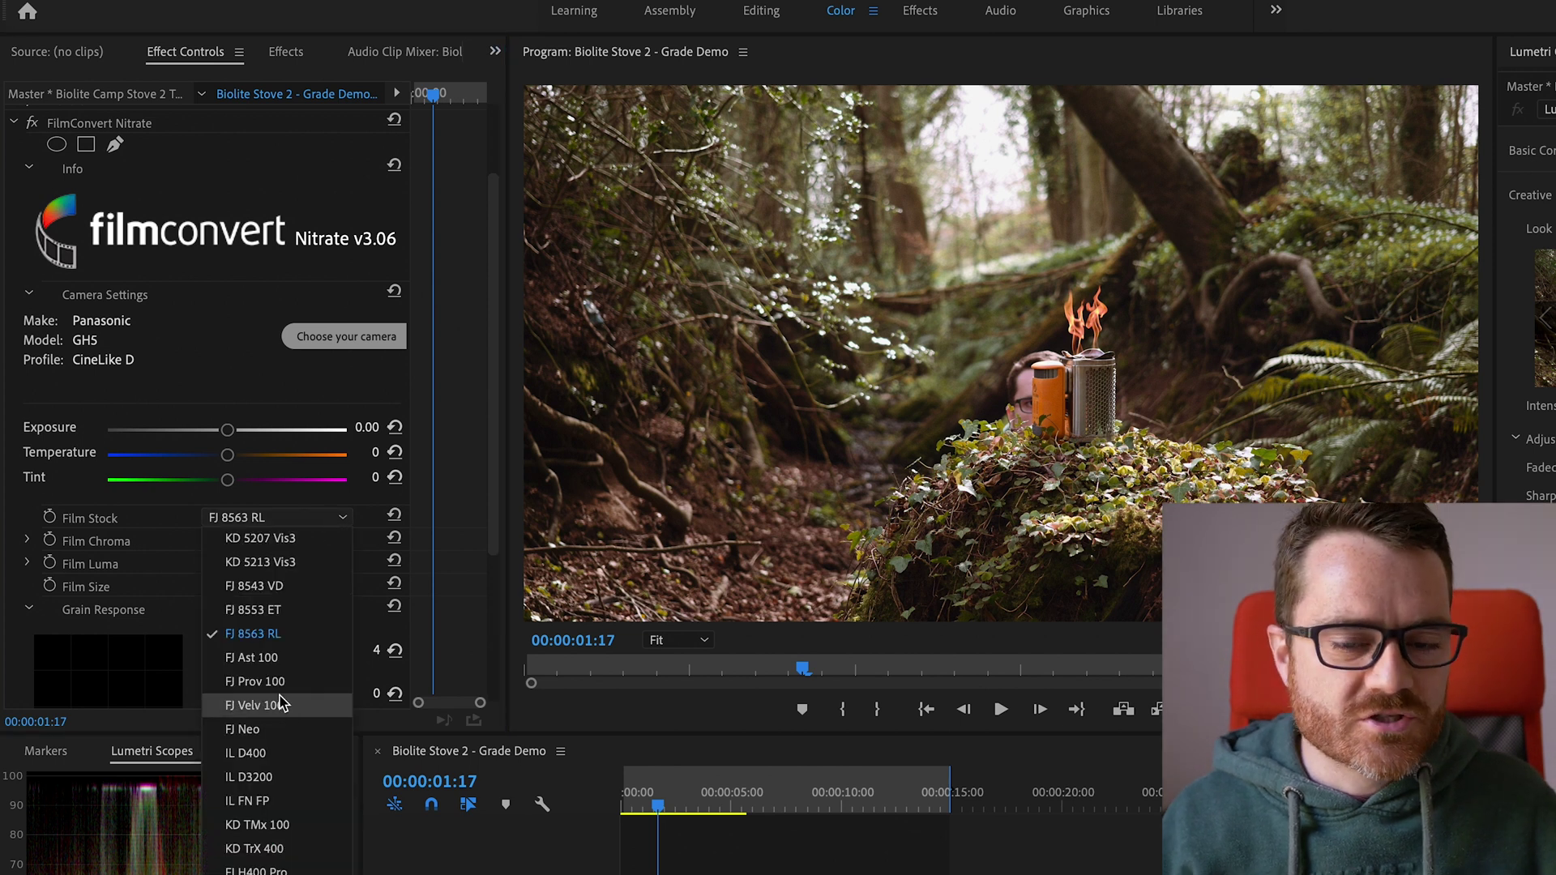
pyautogui.click(281, 705)
pyautogui.click(320, 521)
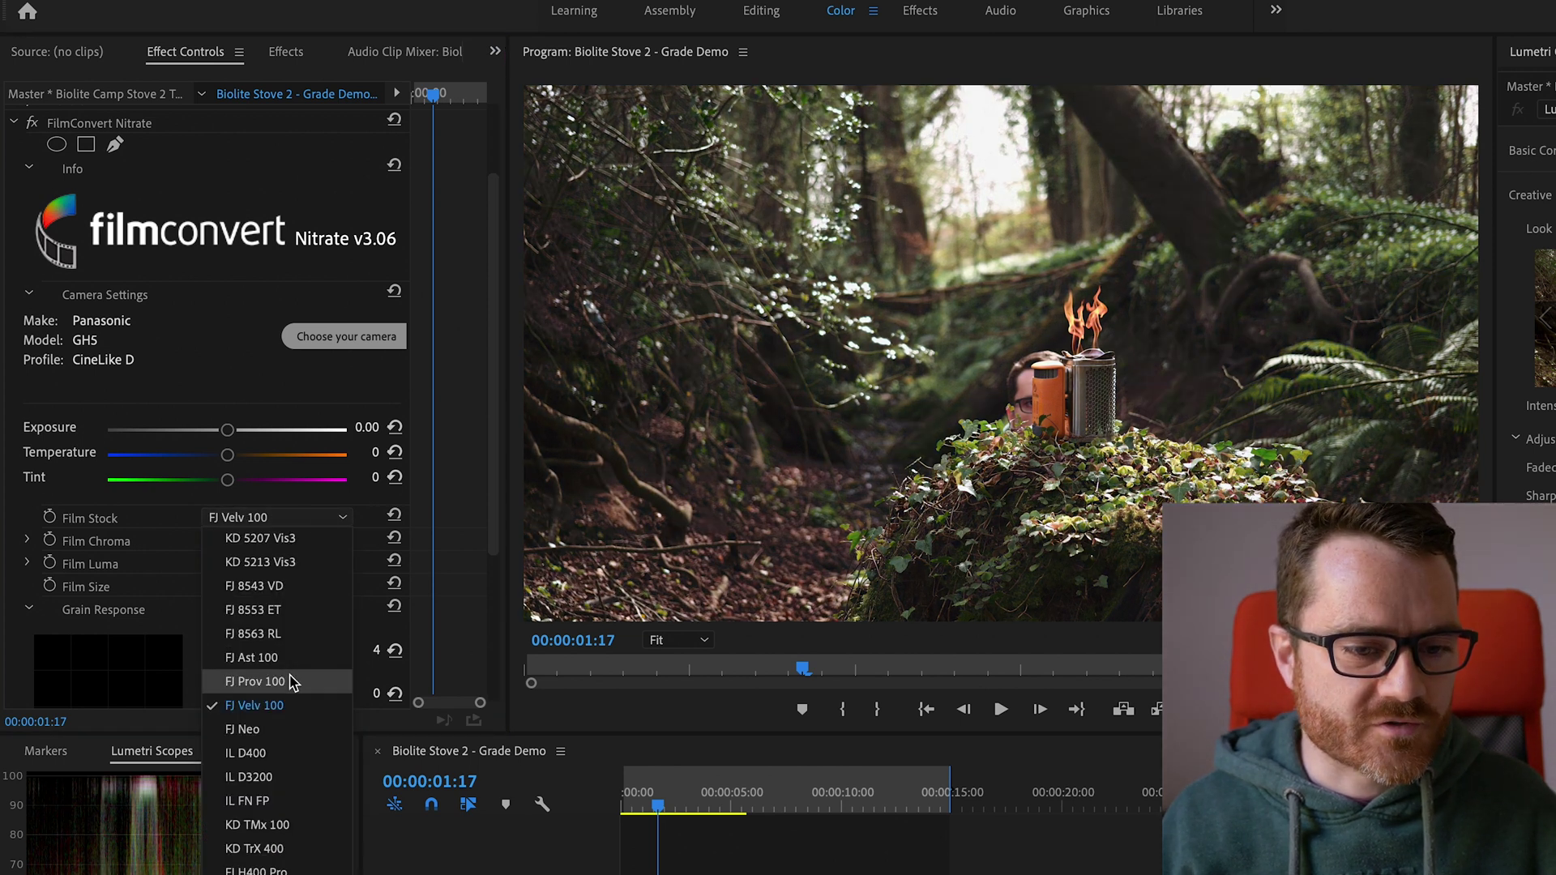
pyautogui.click(288, 730)
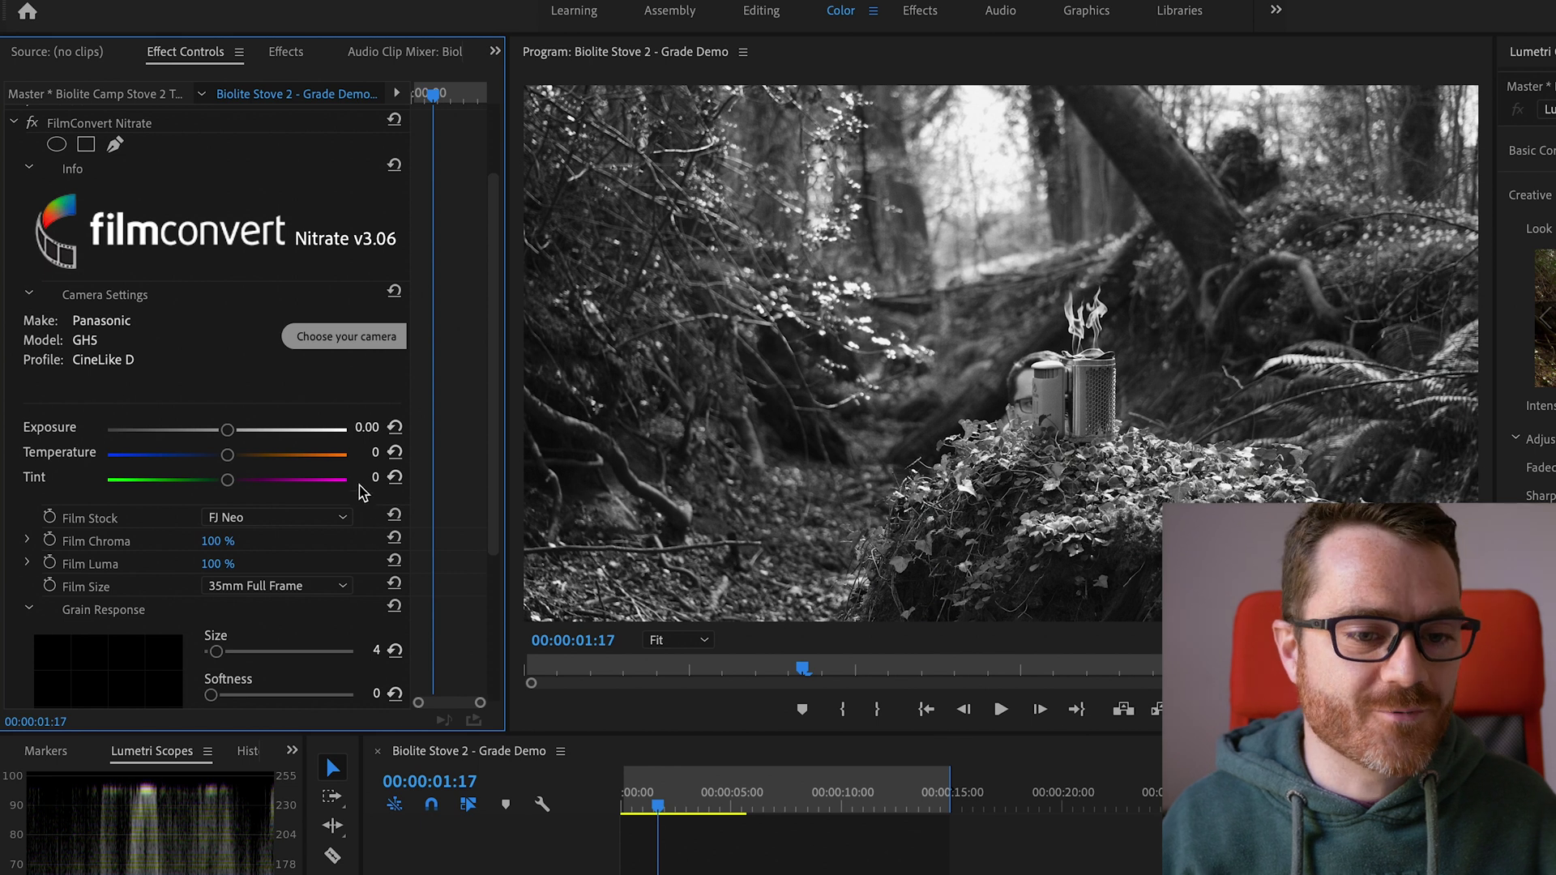
pyautogui.click(336, 518)
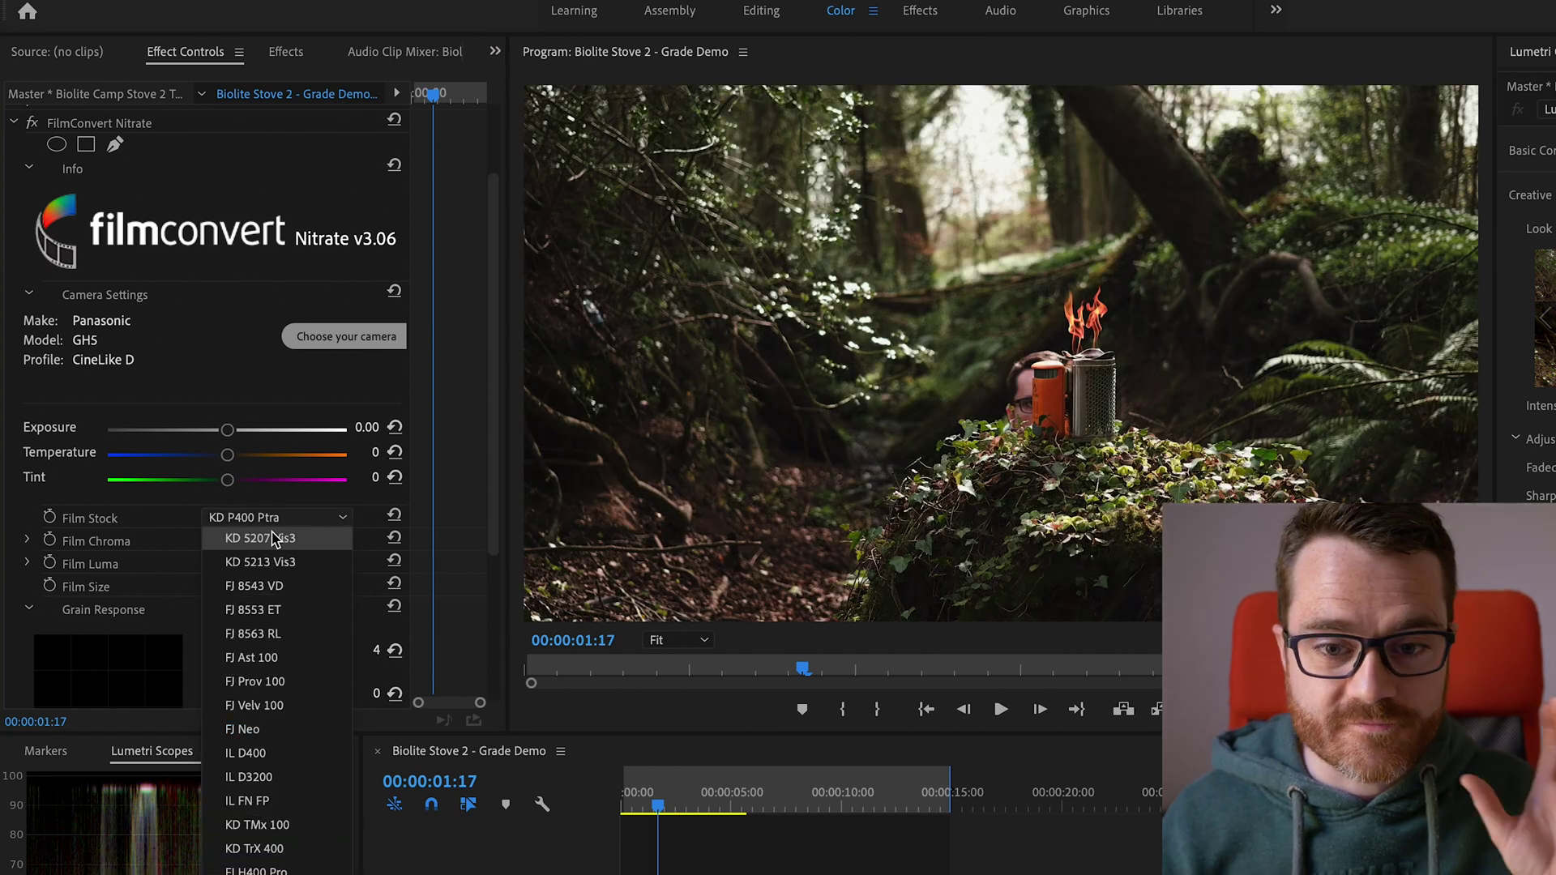
pyautogui.click(276, 538)
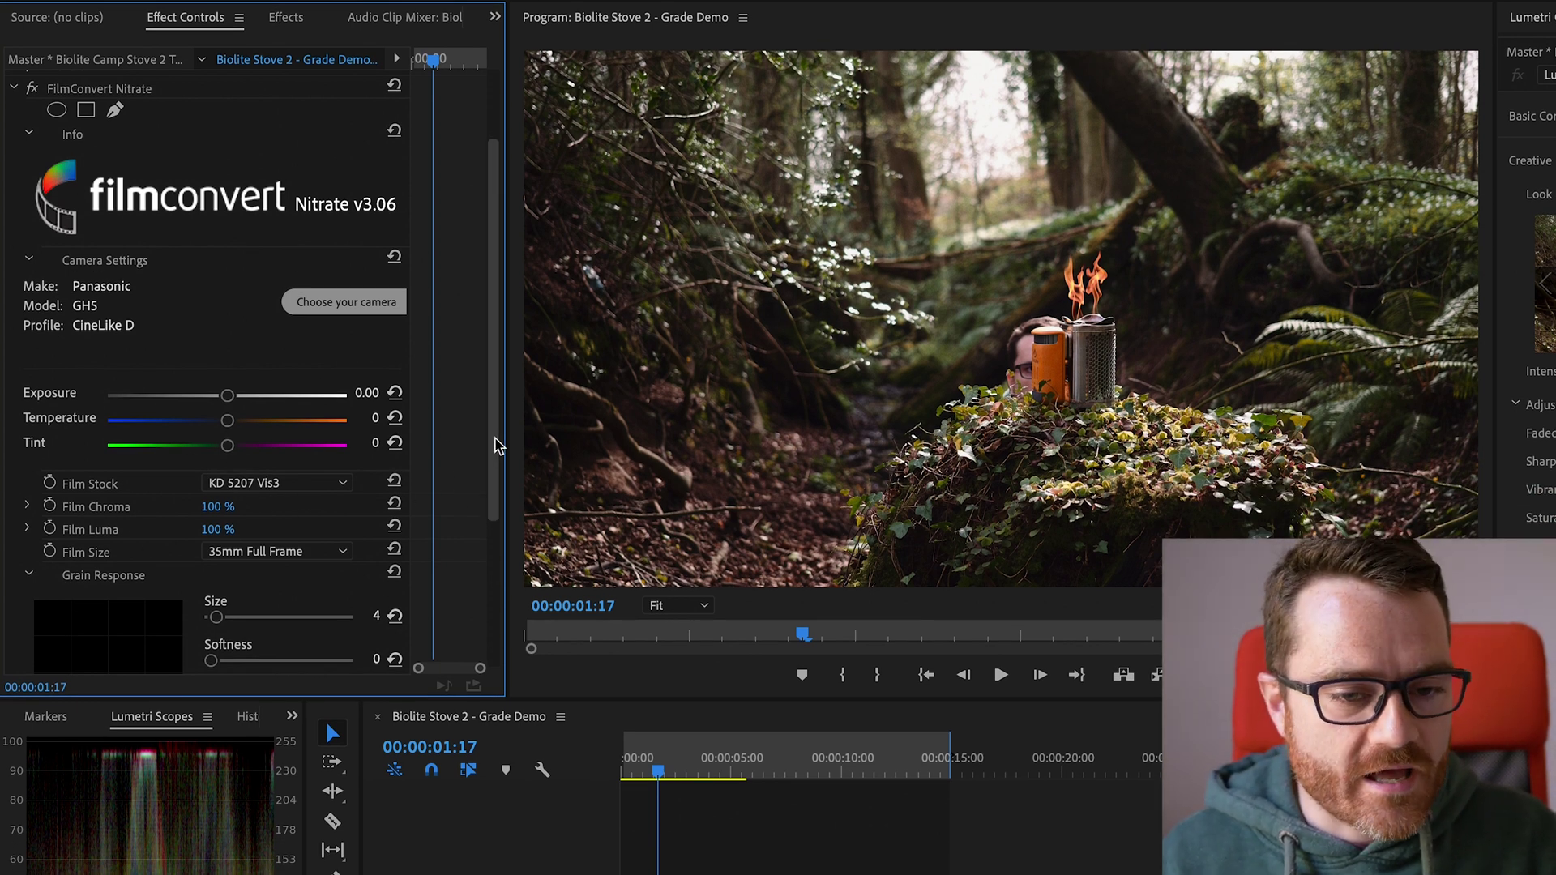
pyautogui.moveTo(496, 446); pyautogui.dragTo(497, 461)
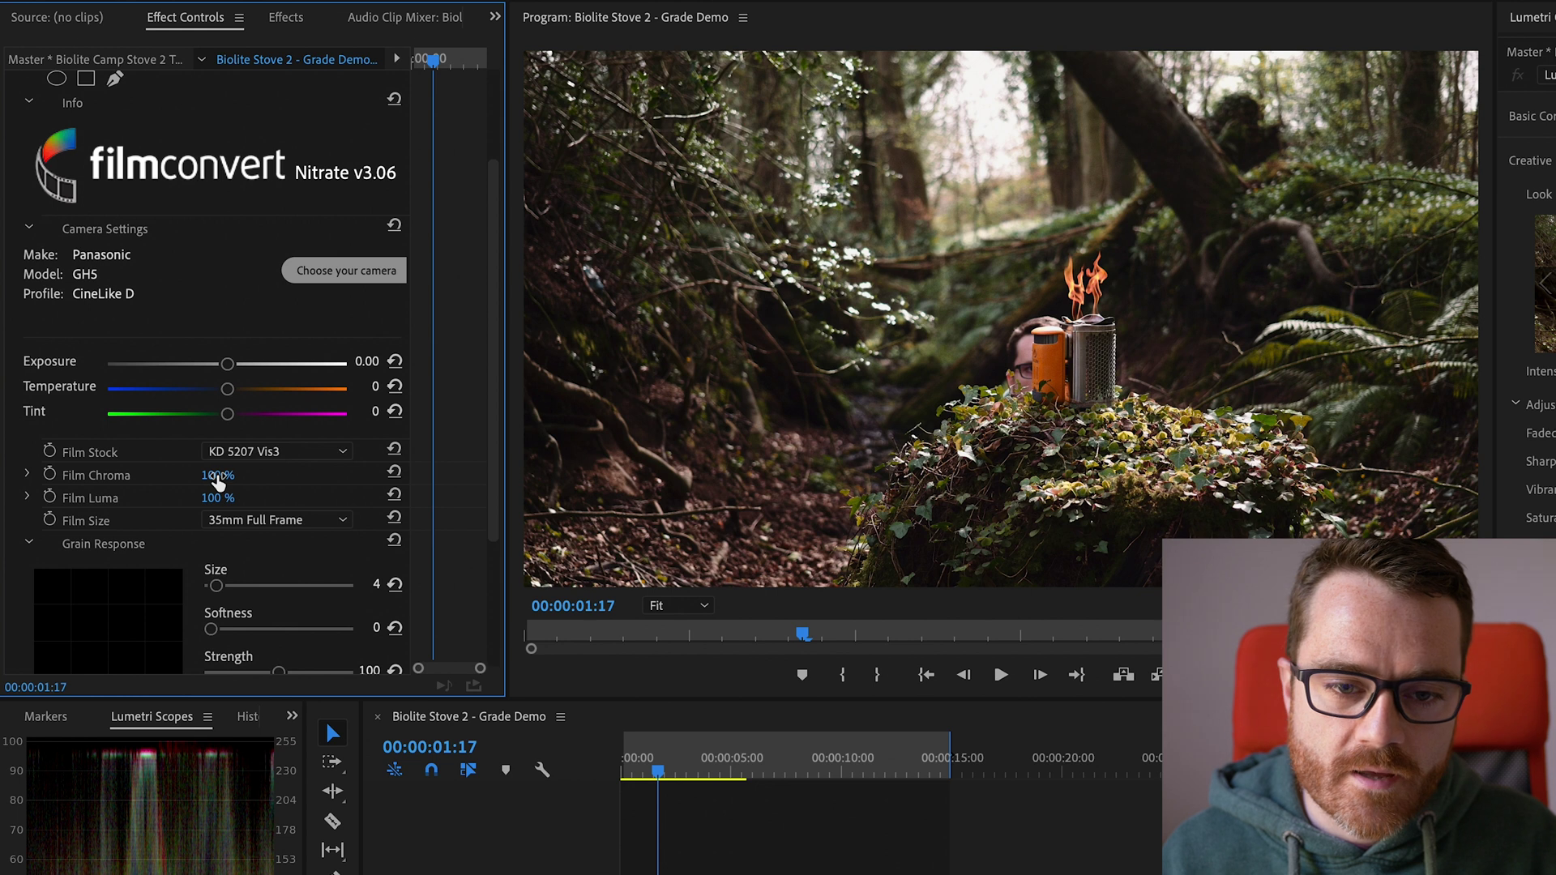
pyautogui.moveTo(215, 475); pyautogui.dragTo(276, 475)
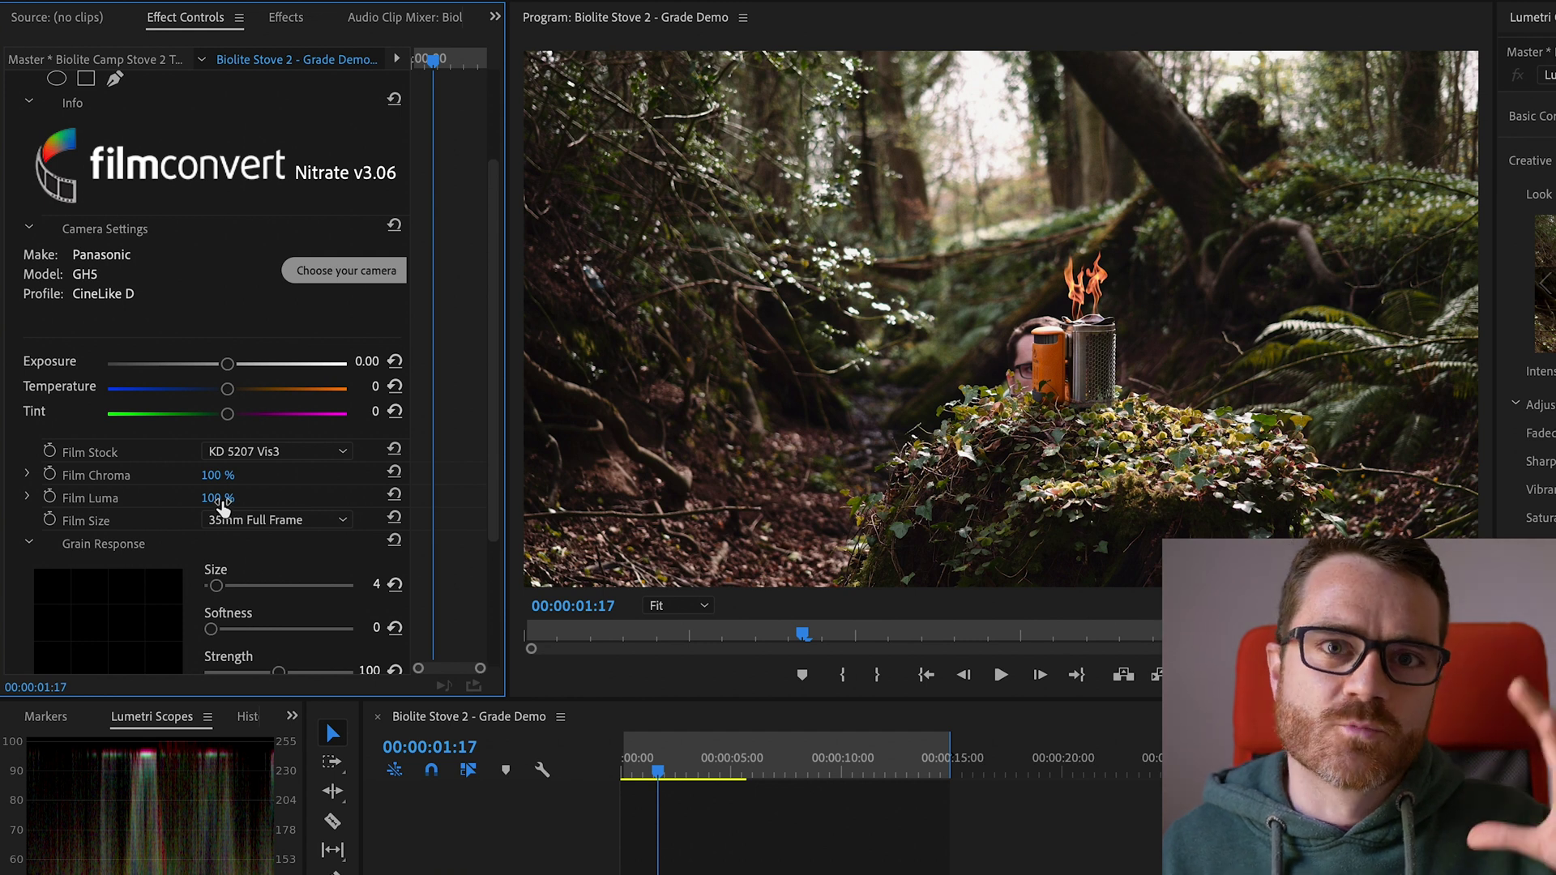
pyautogui.moveTo(219, 498); pyautogui.dragTo(276, 498)
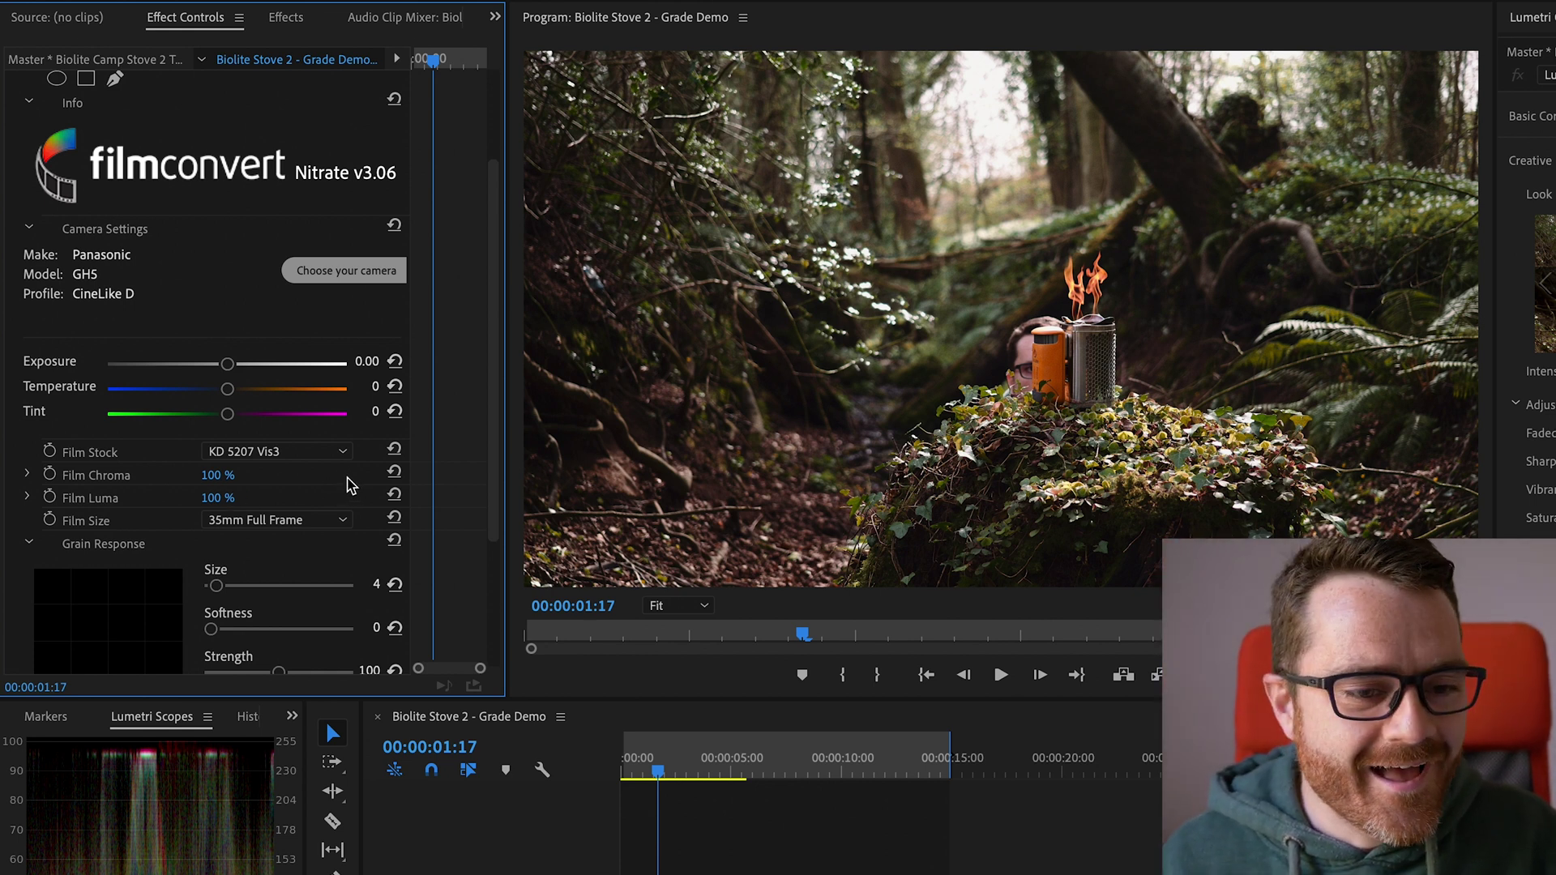
pyautogui.scroll(-1, 352, 488)
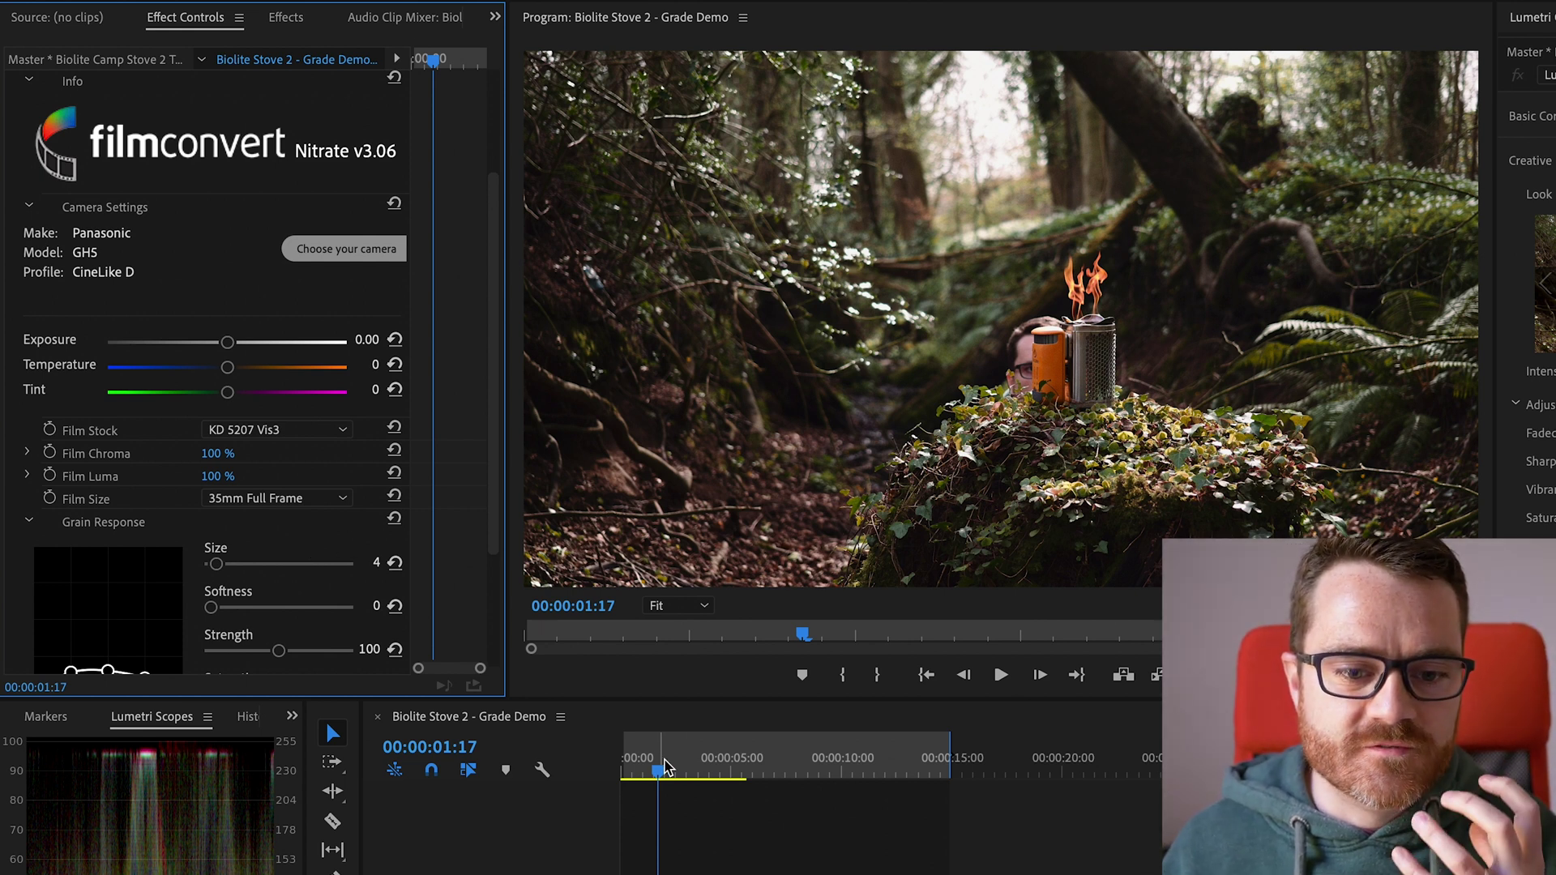
# Move the playhead to the man behind the stove and preview the Super 16 and 8mm film sizes
pyautogui.click(689, 767)
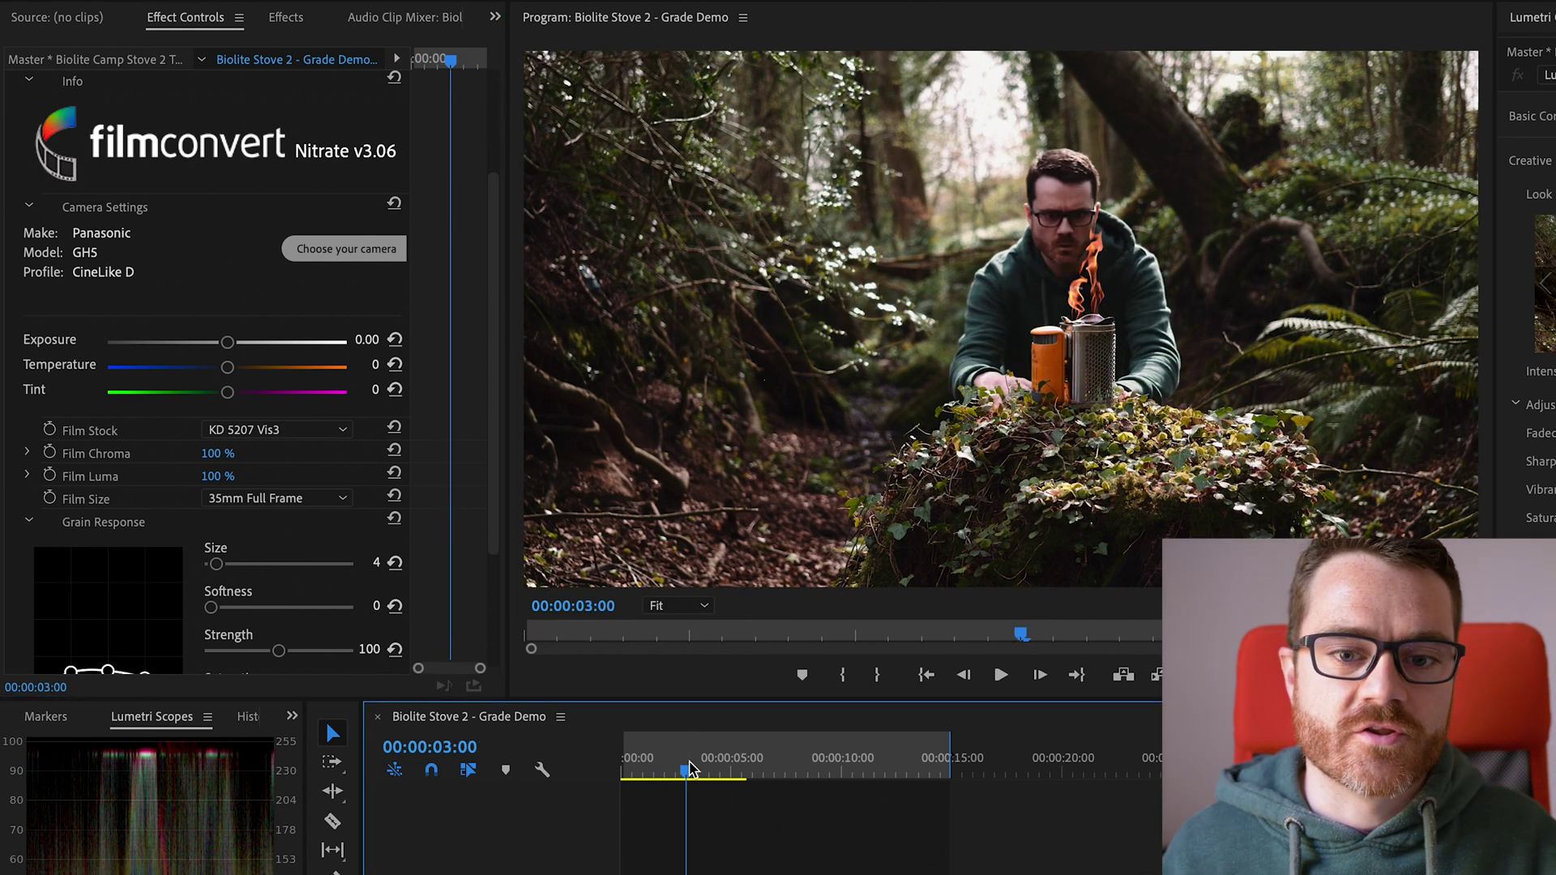
pyautogui.click(310, 499)
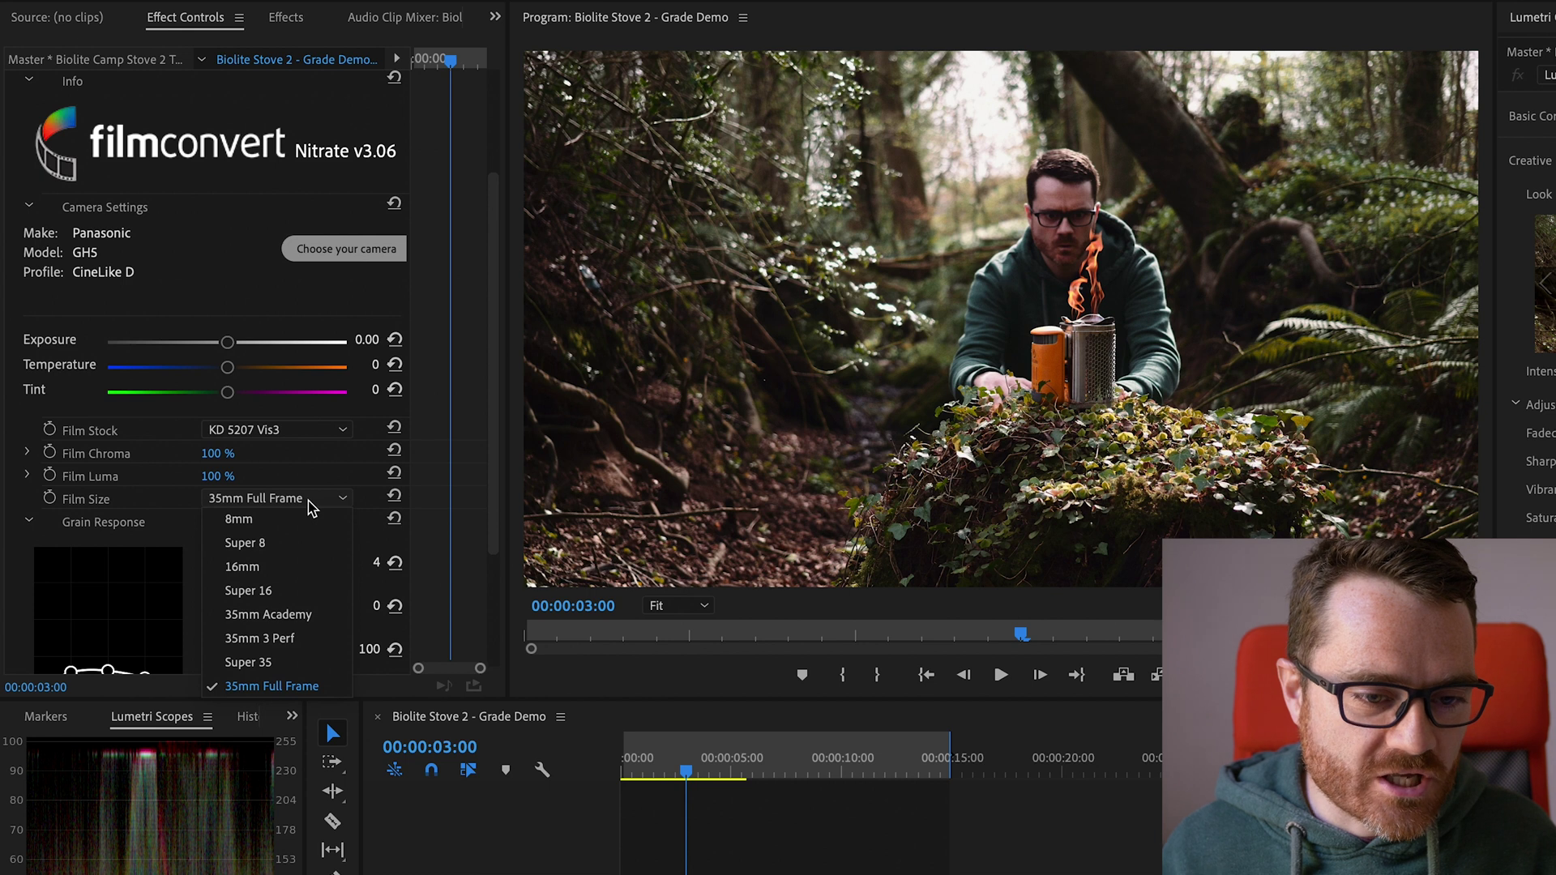
pyautogui.click(280, 593)
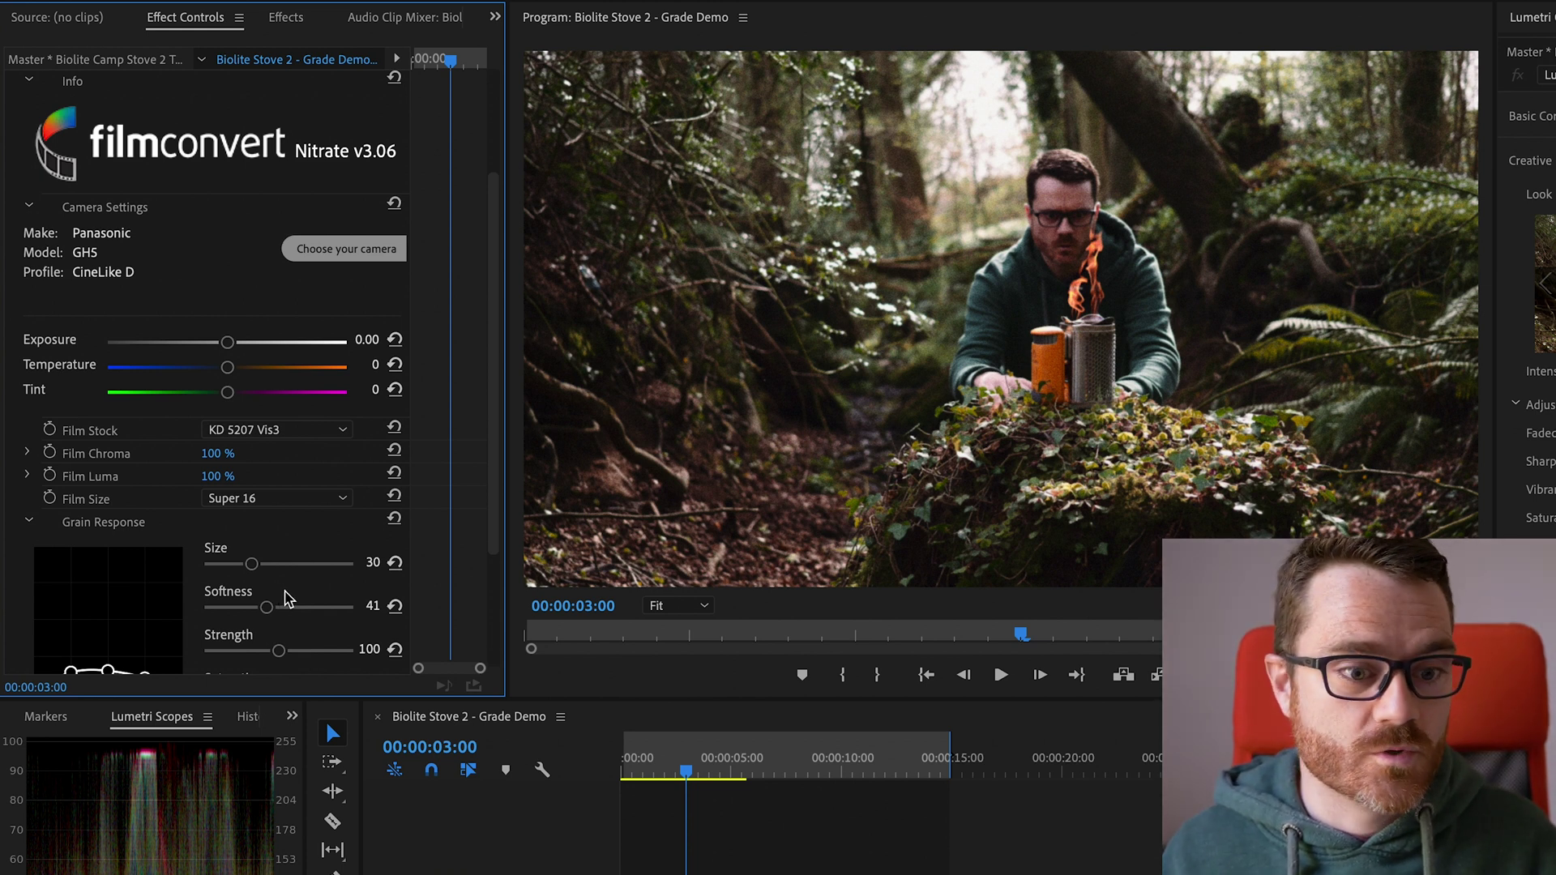
pyautogui.click(298, 498)
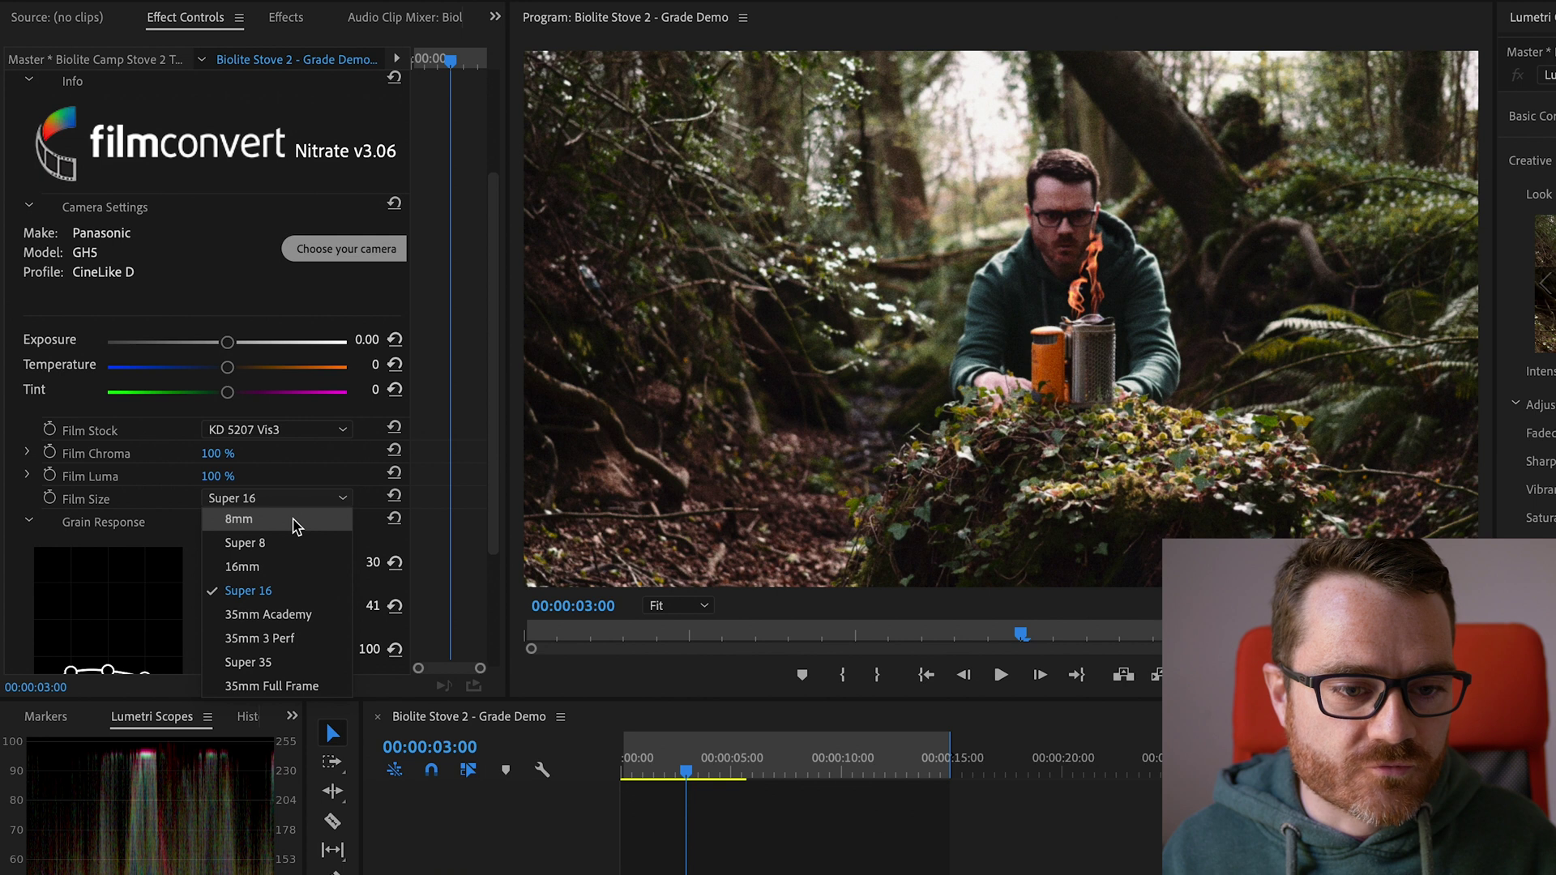
pyautogui.click(295, 521)
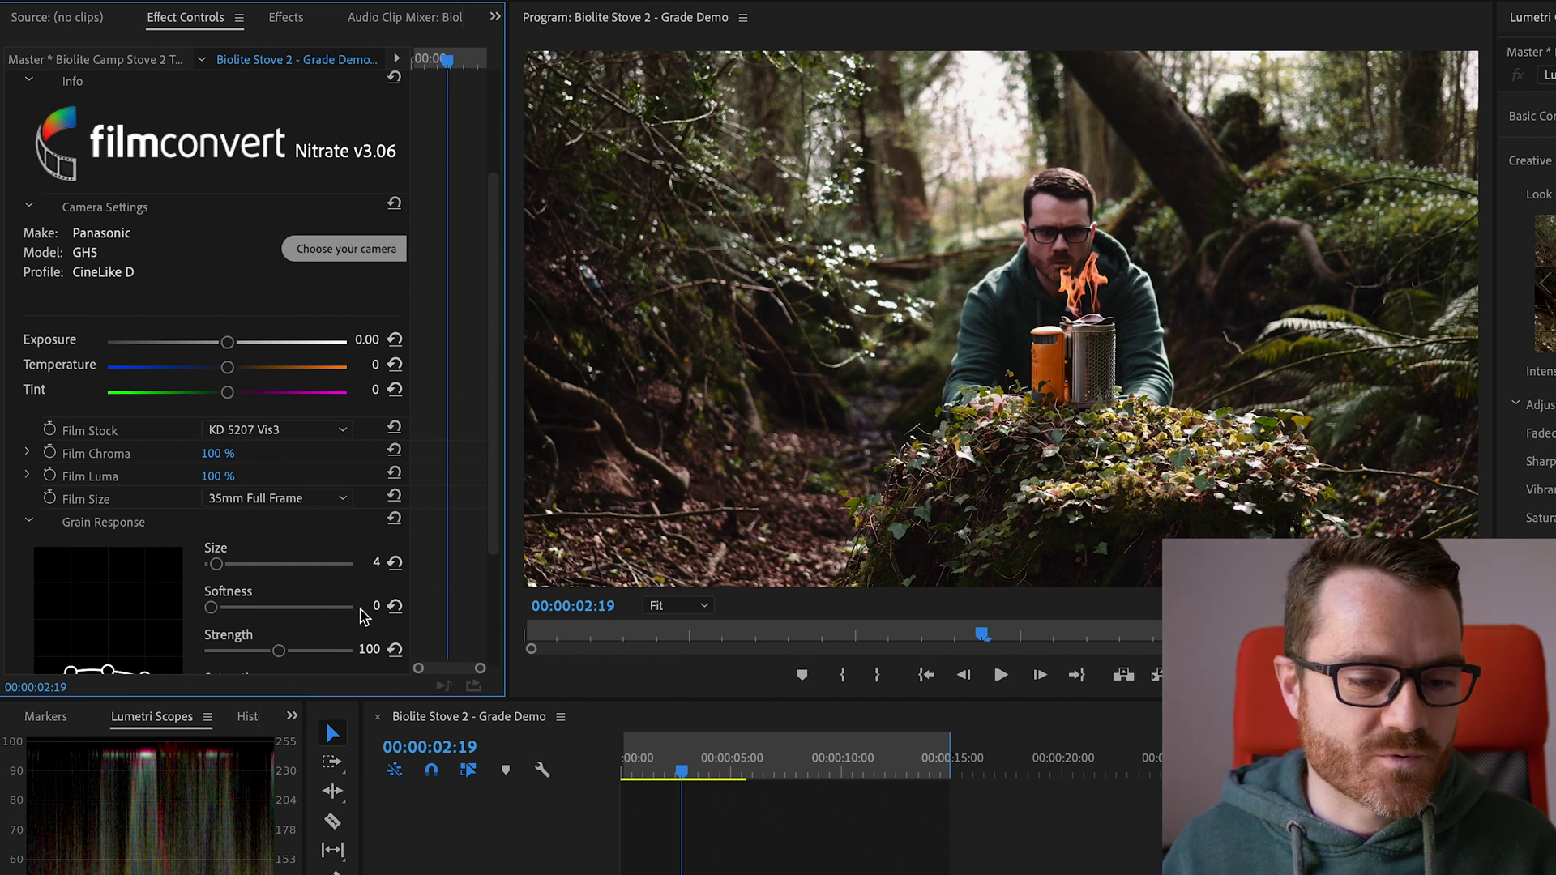
pyautogui.moveTo(497, 441); pyautogui.dragTo(493, 532)
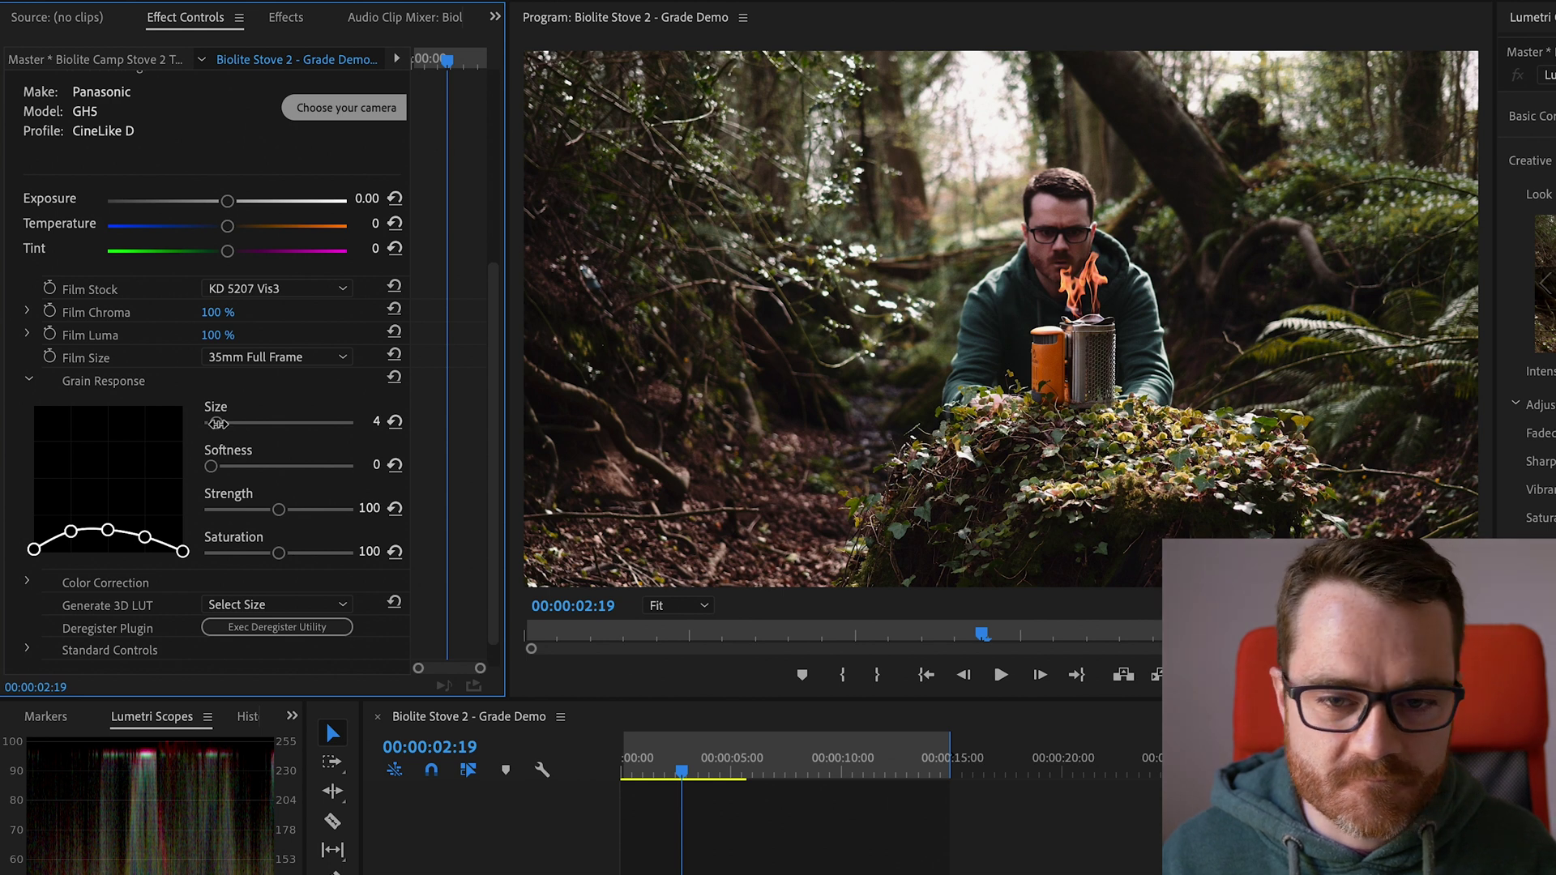
pyautogui.moveTo(218, 423); pyautogui.dragTo(321, 426)
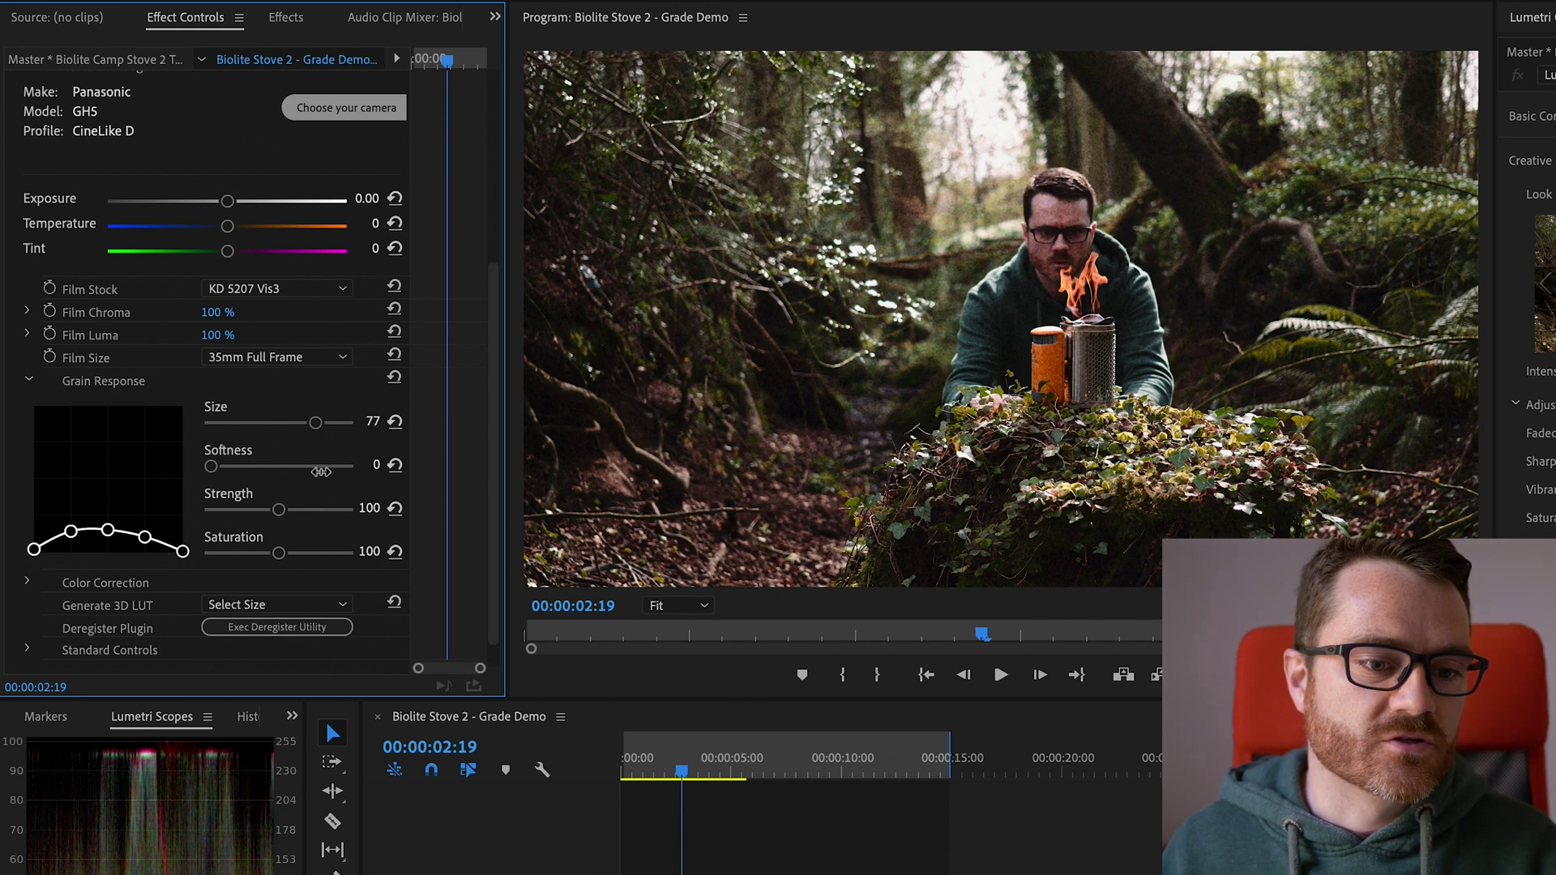
pyautogui.moveTo(279, 509); pyautogui.dragTo(381, 516)
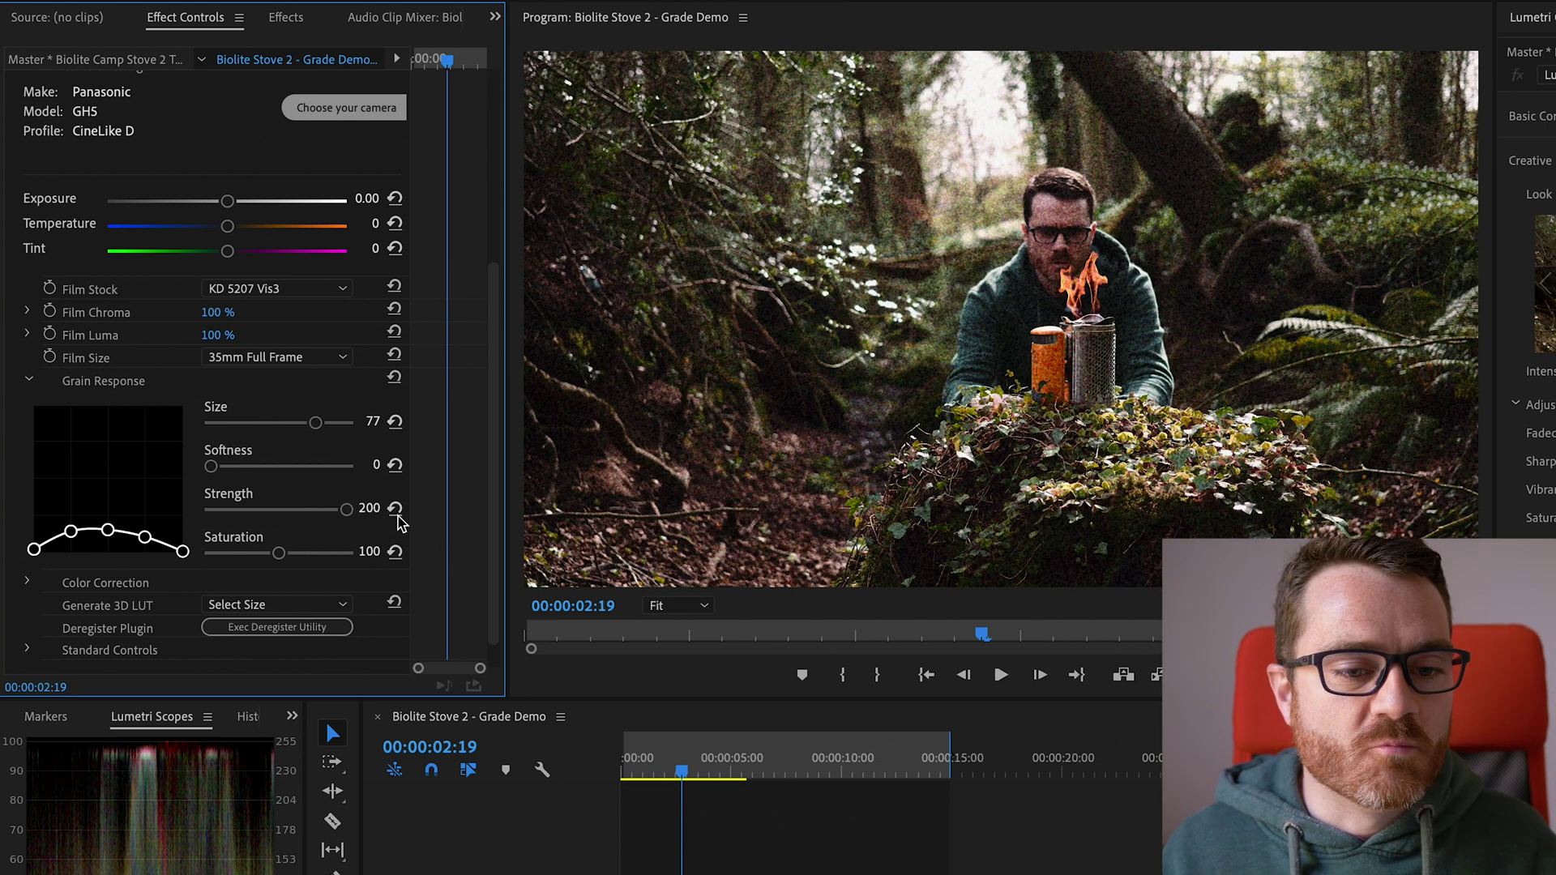
pyautogui.click(394, 508)
pyautogui.click(394, 420)
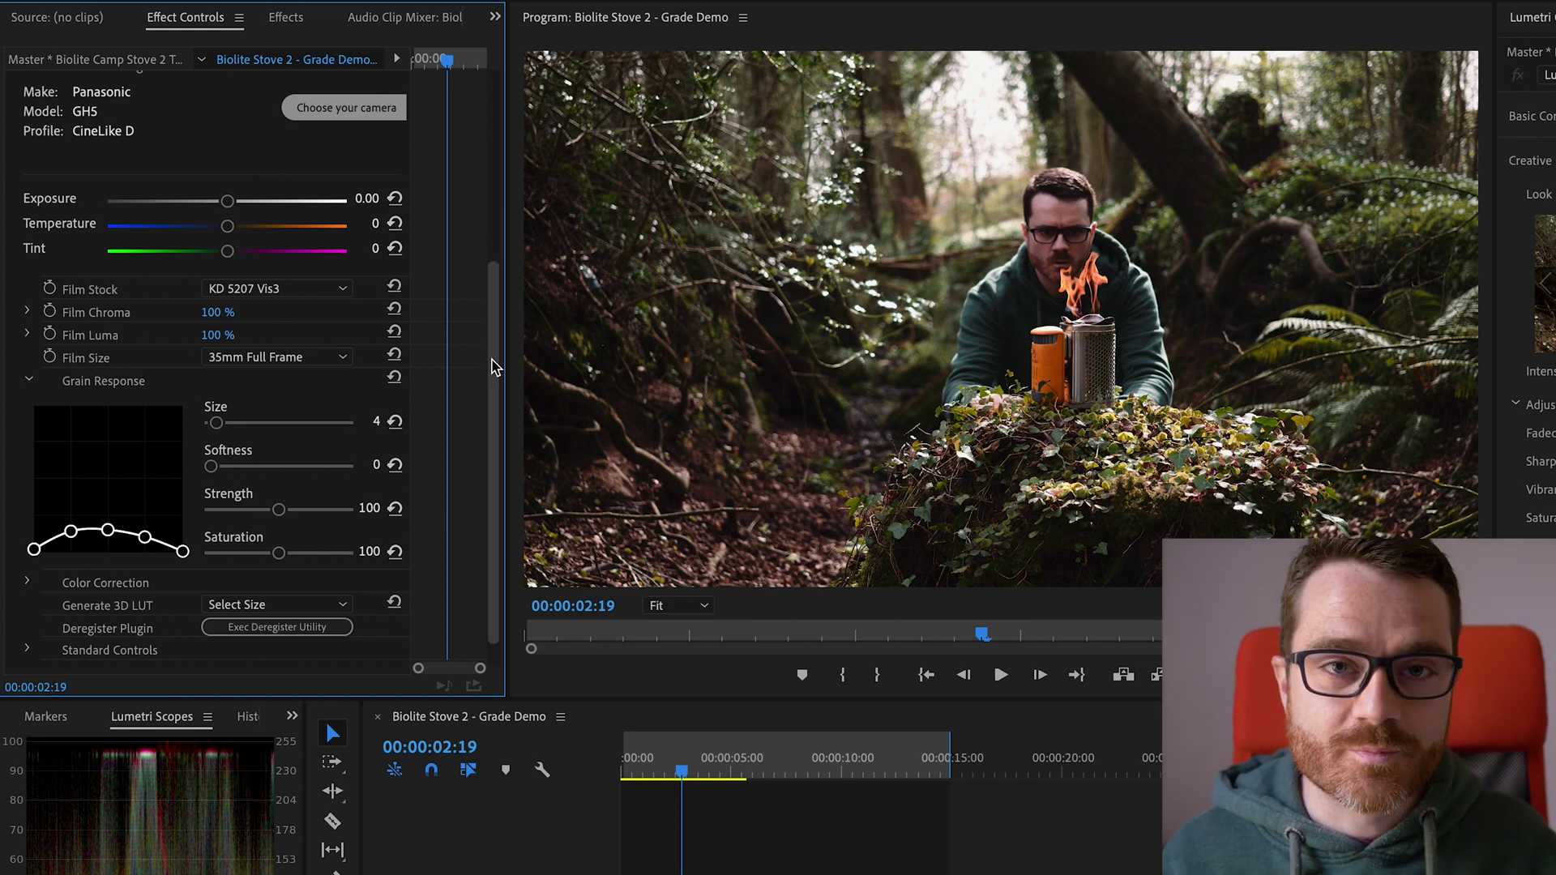
# Expand Color Correction, trial a blue-purple shadow and yellow highlight tint, then reset the wheels
pyautogui.scroll(-1, 375, 447)
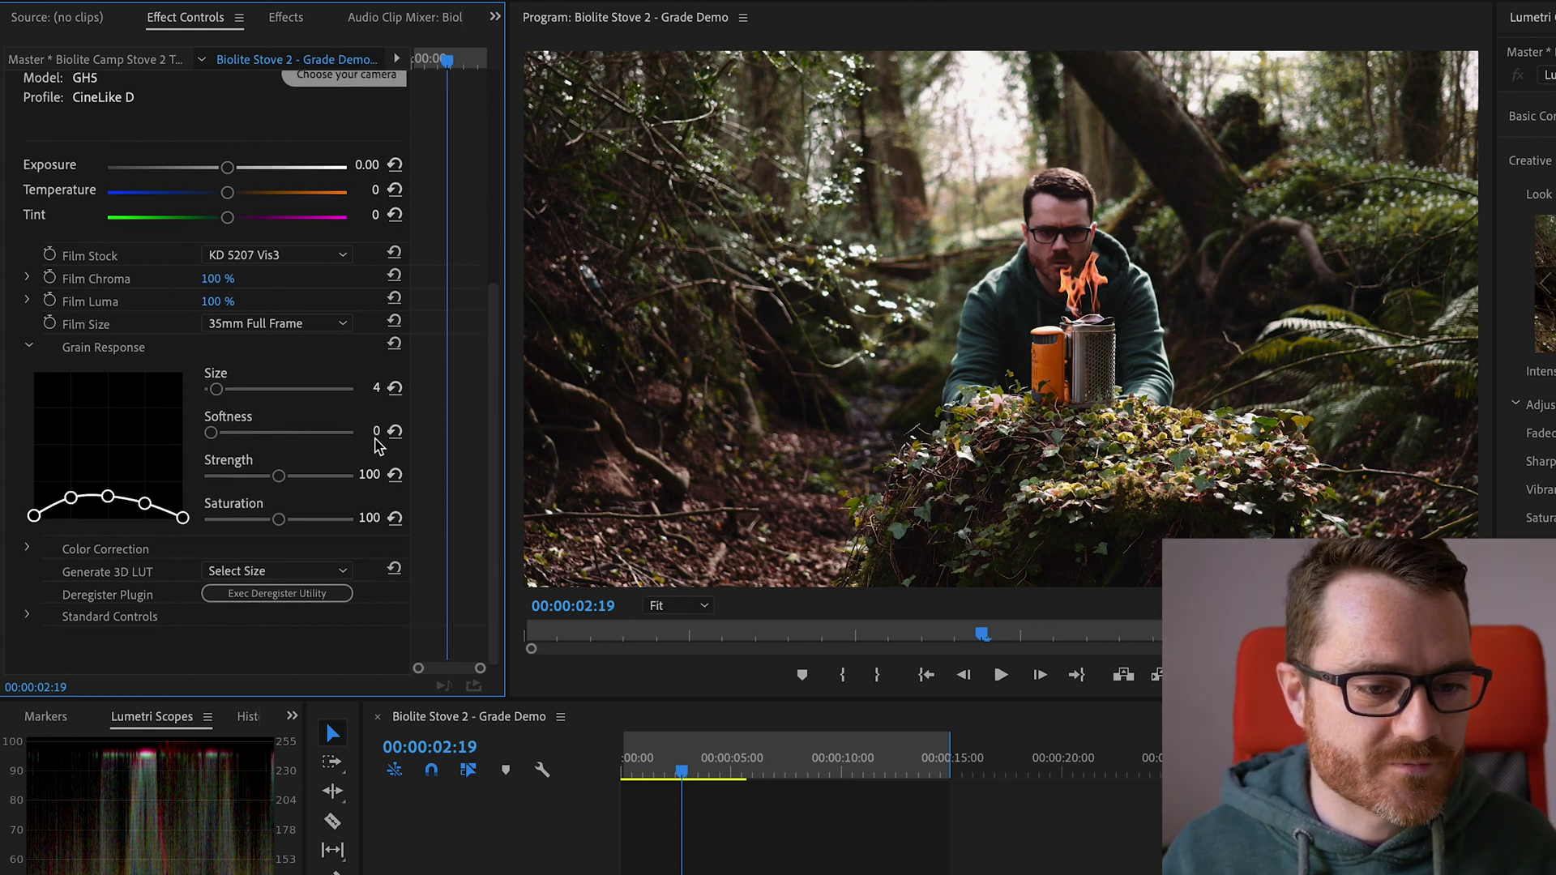
pyautogui.click(30, 555)
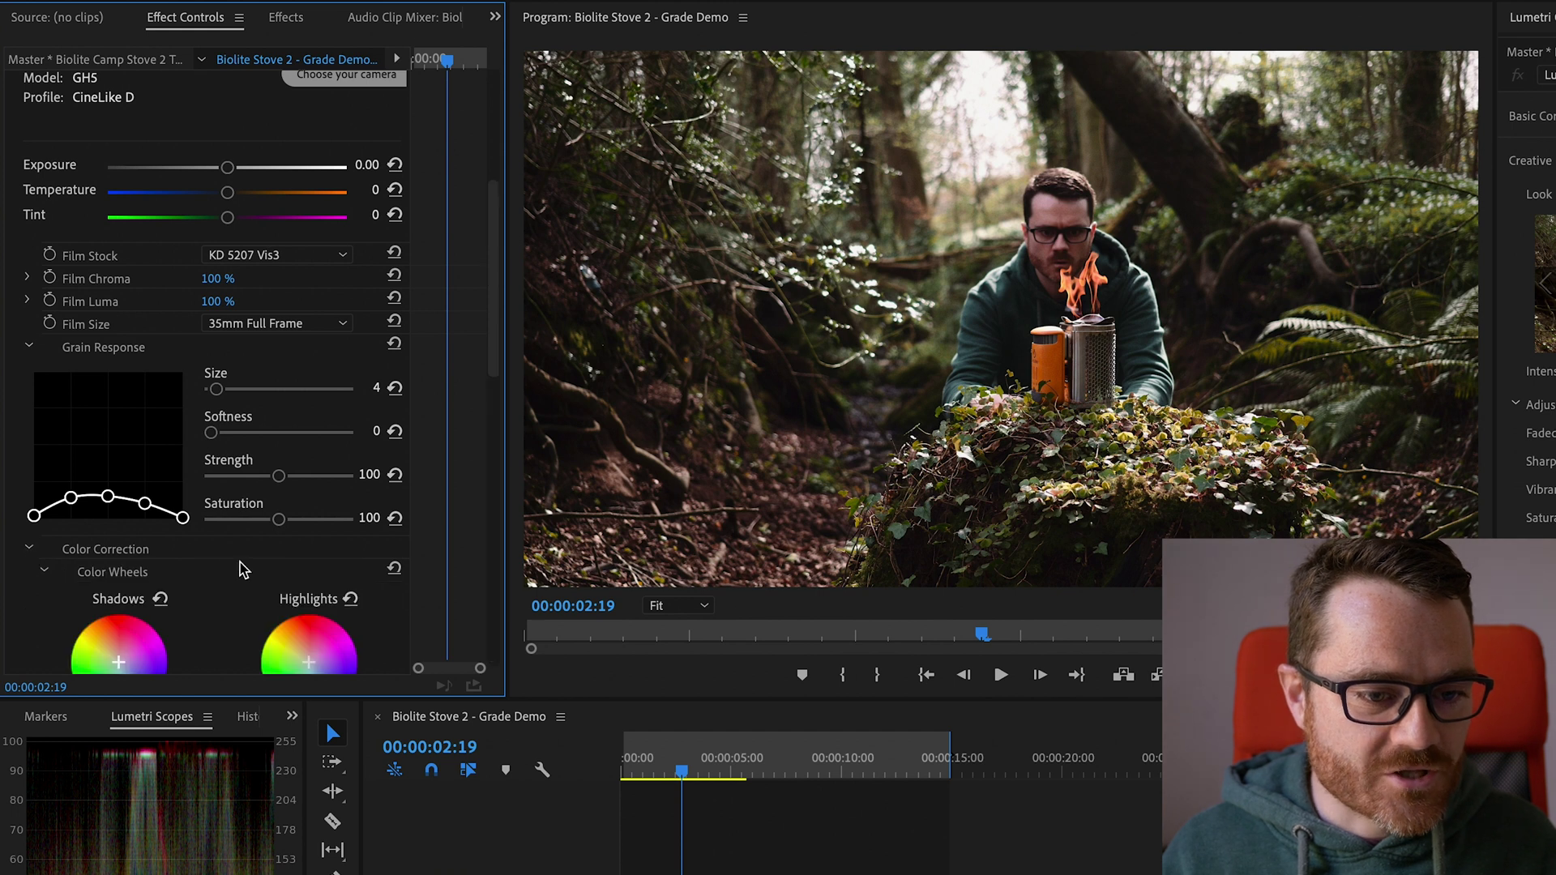
pyautogui.scroll(-4, 234, 565)
pyautogui.scroll(-2, 243, 565)
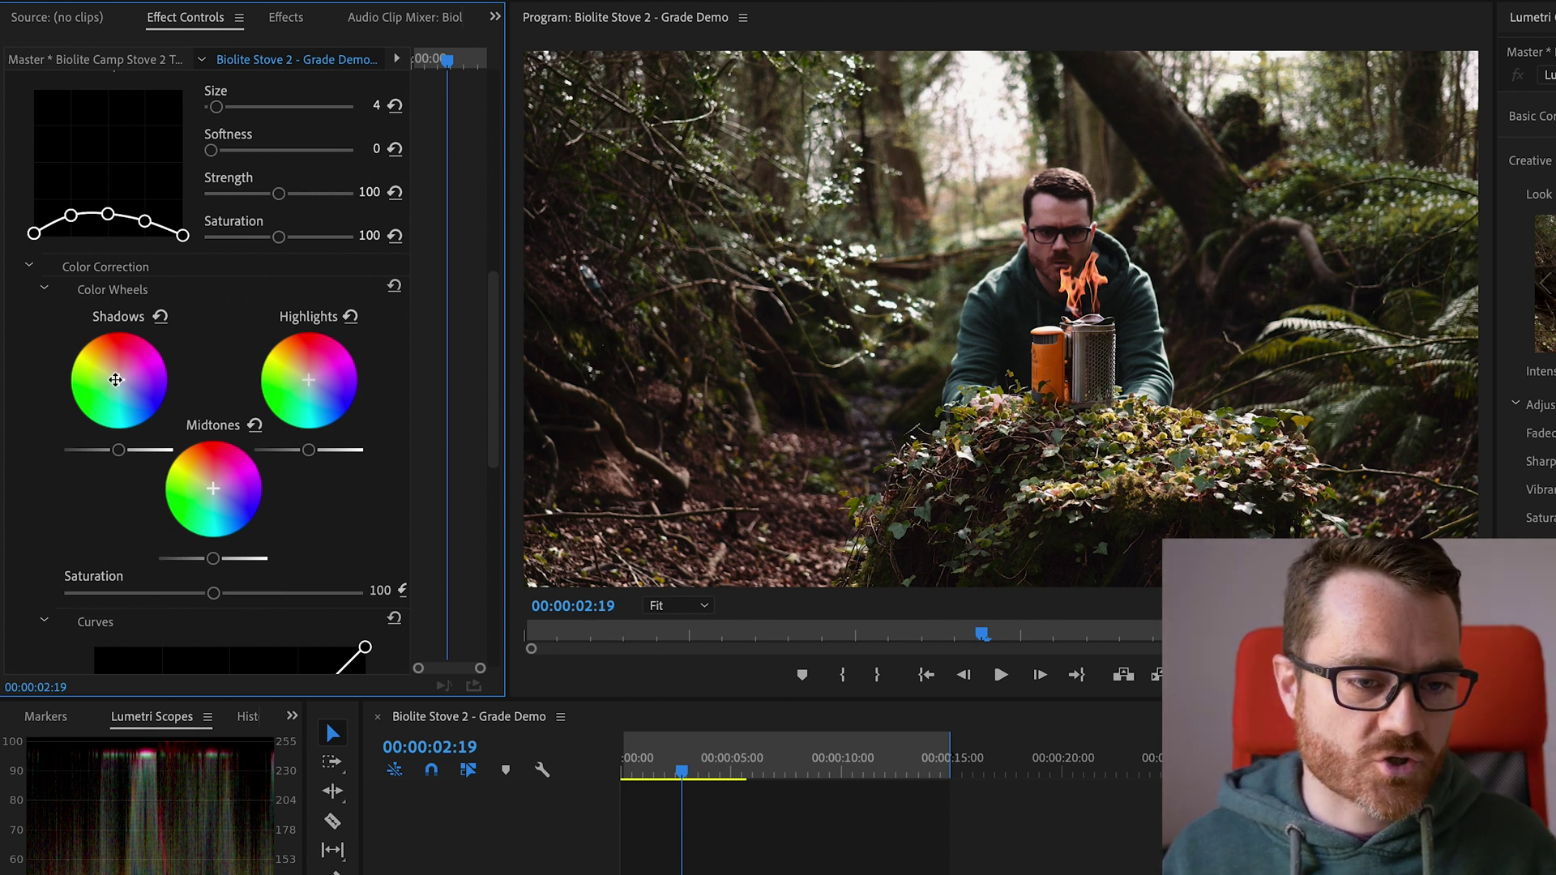
pyautogui.moveTo(119, 379); pyautogui.dragTo(163, 412)
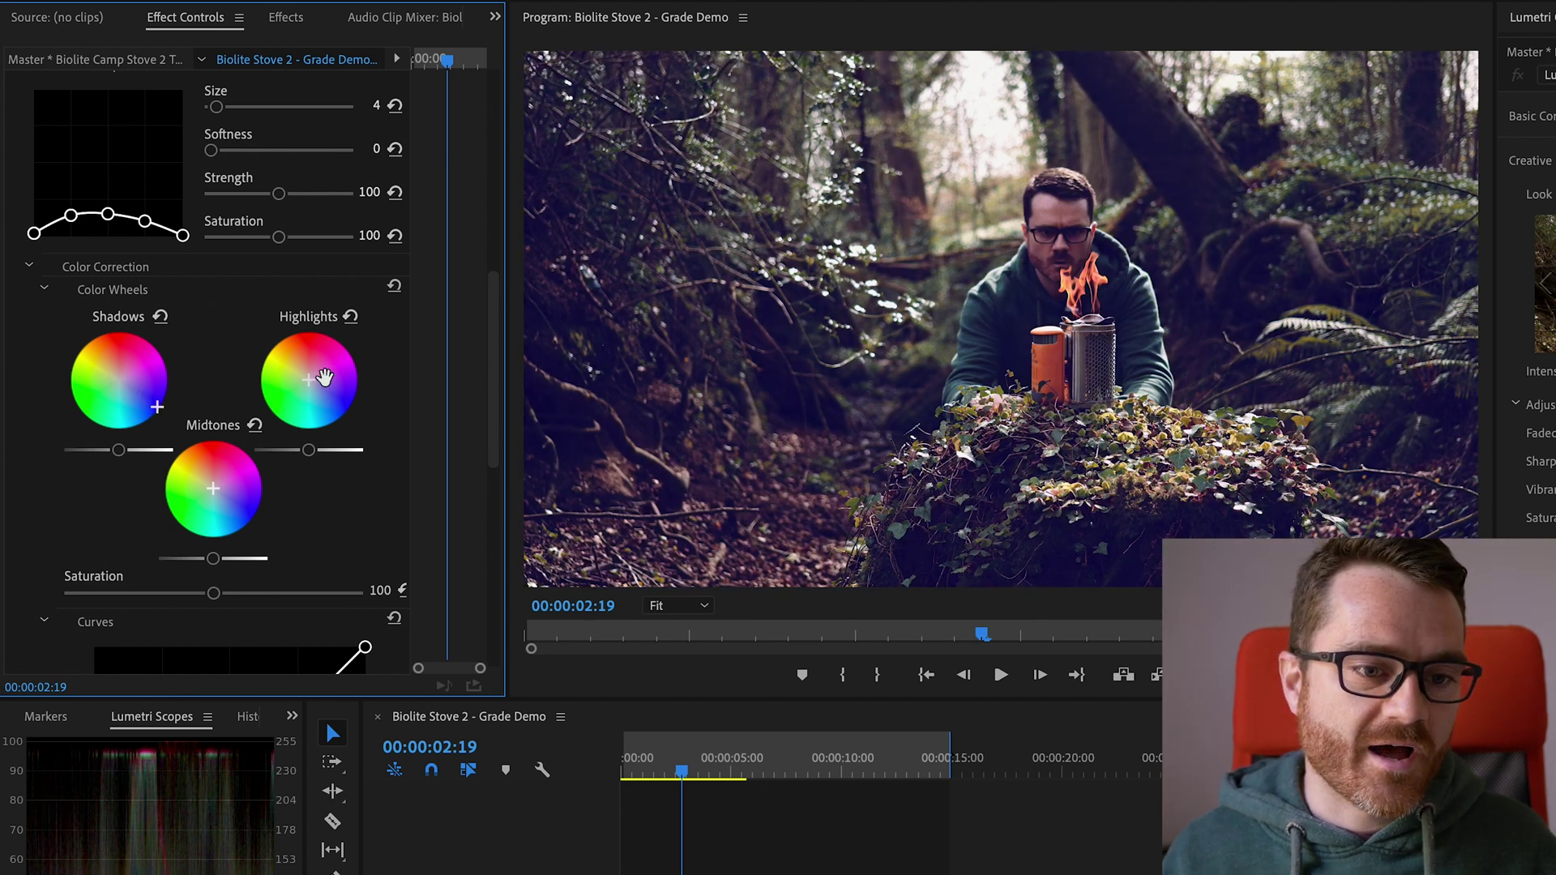
pyautogui.moveTo(309, 379)
pyautogui.mouseDown()
pyautogui.moveTo(270, 330)
pyautogui.moveTo(287, 333)
pyautogui.moveTo(251, 350)
pyautogui.moveTo(296, 364)
pyautogui.mouseUp()
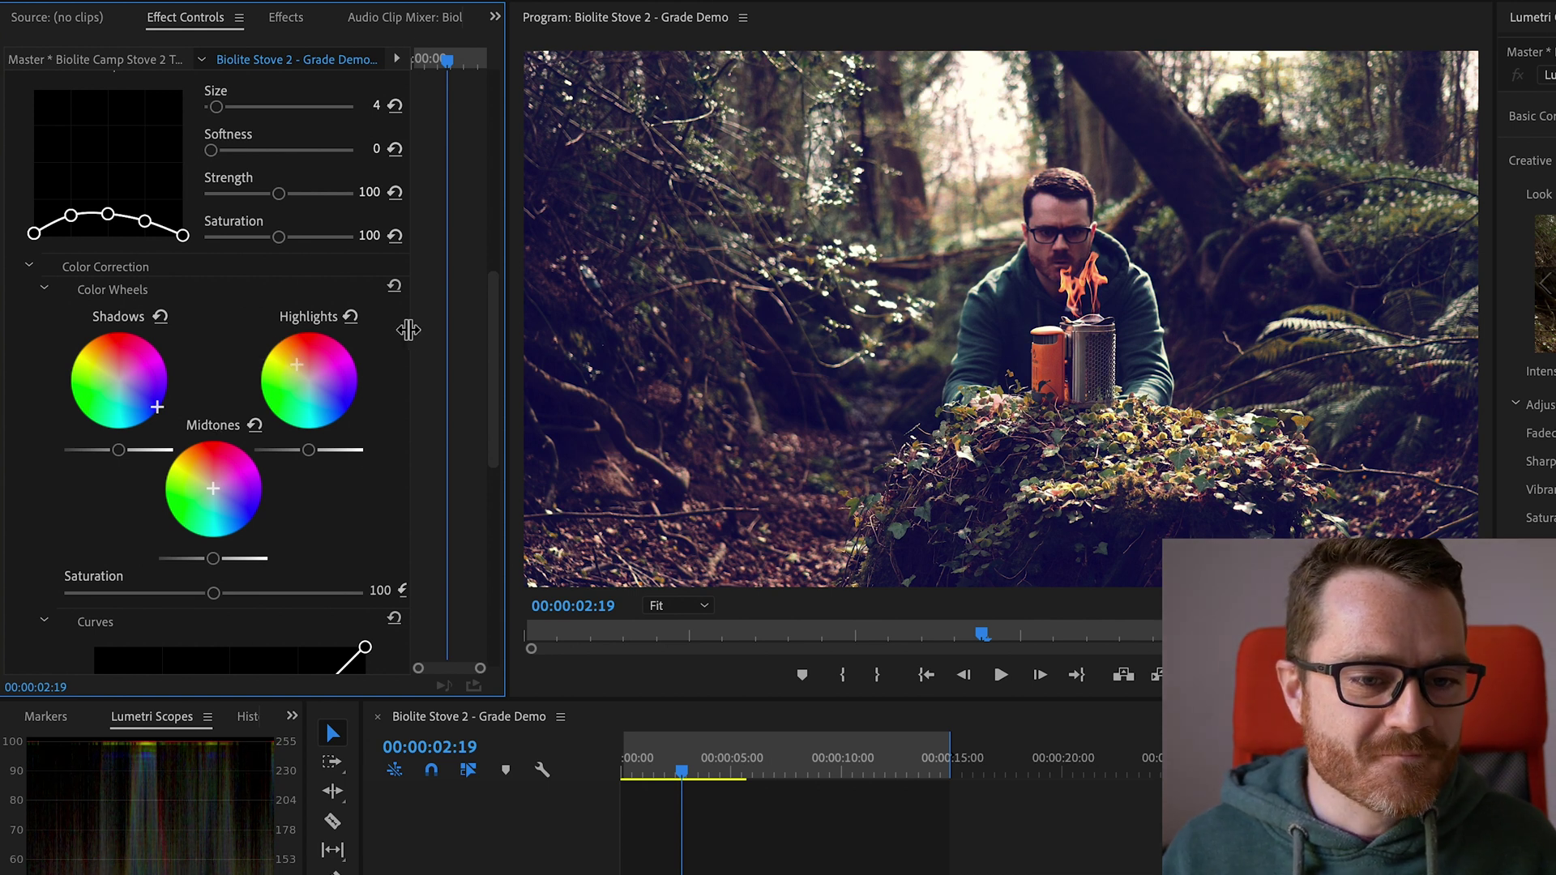
pyautogui.click(394, 288)
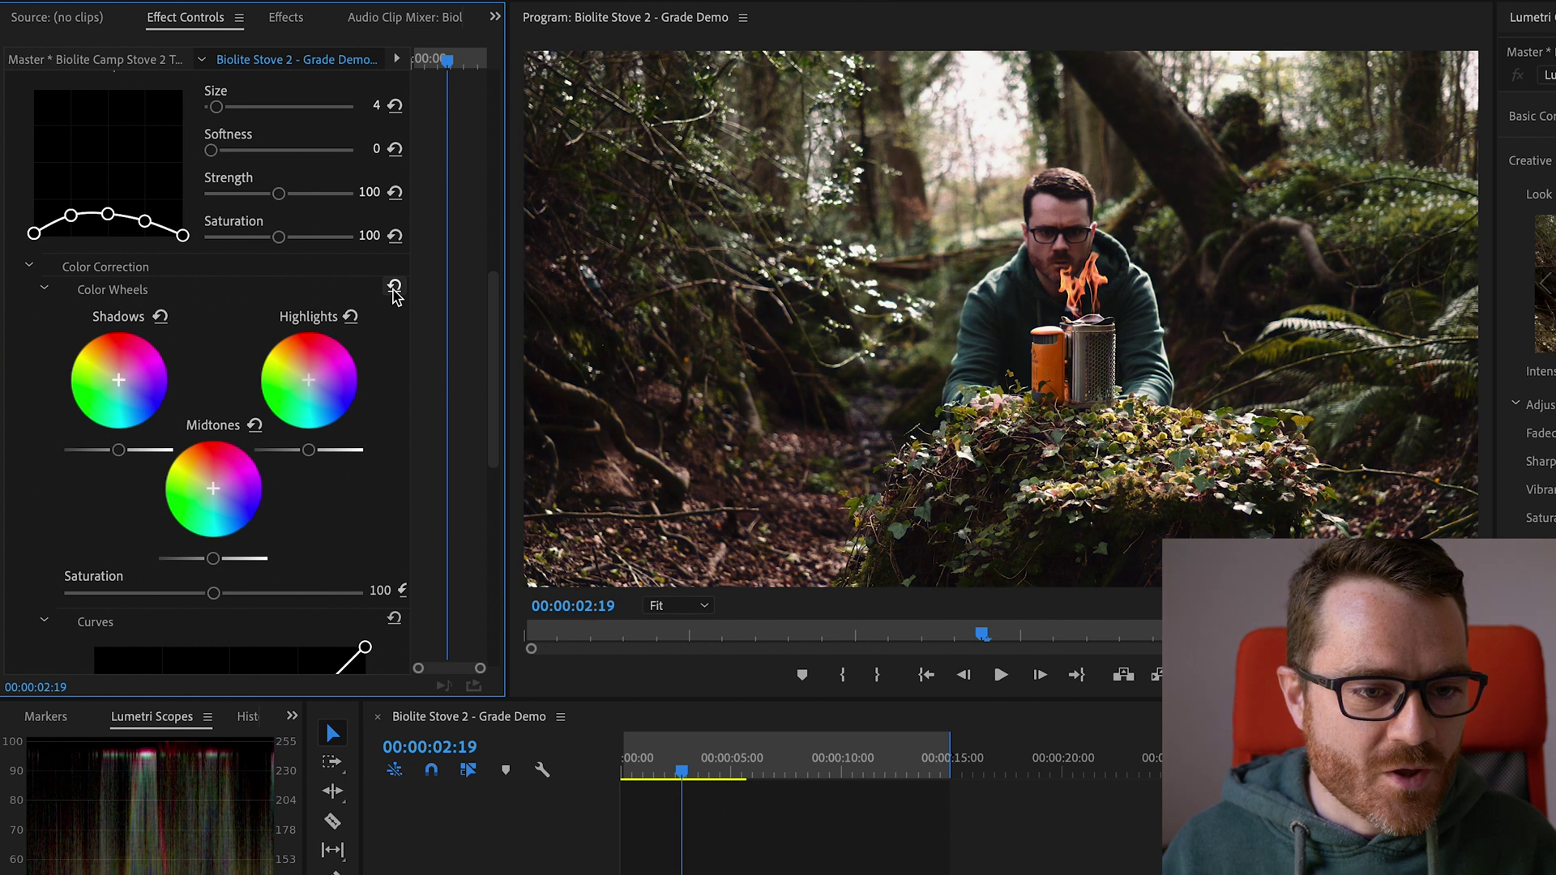
# Drag FilmConvert's Color Correction Saturation slider up to 162
pyautogui.moveTo(491, 333); pyautogui.dragTo(496, 386)
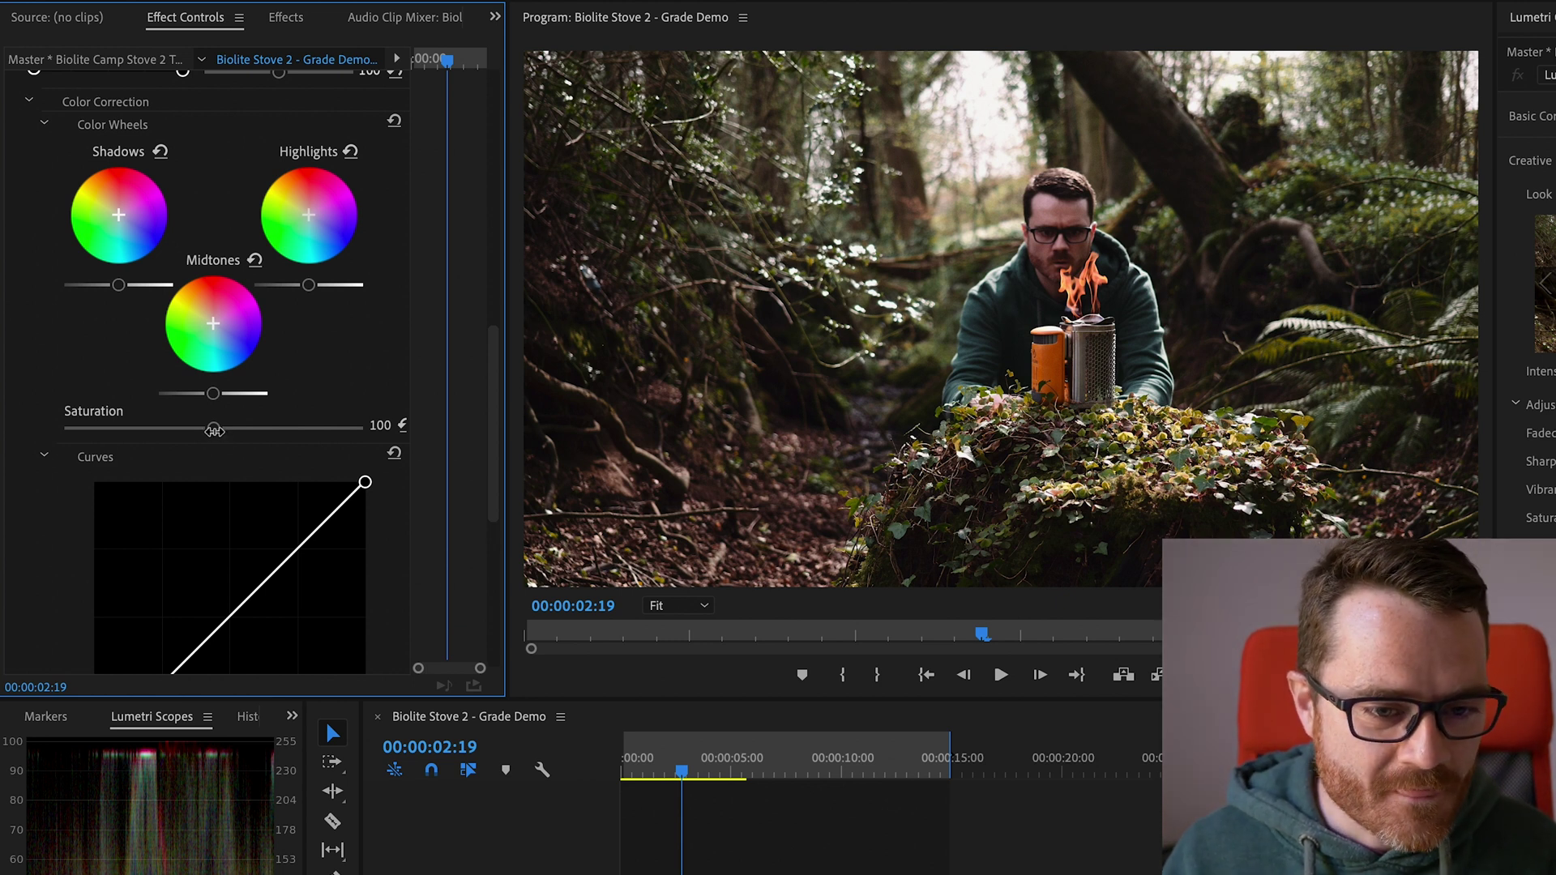
pyautogui.moveTo(218, 430); pyautogui.dragTo(302, 434)
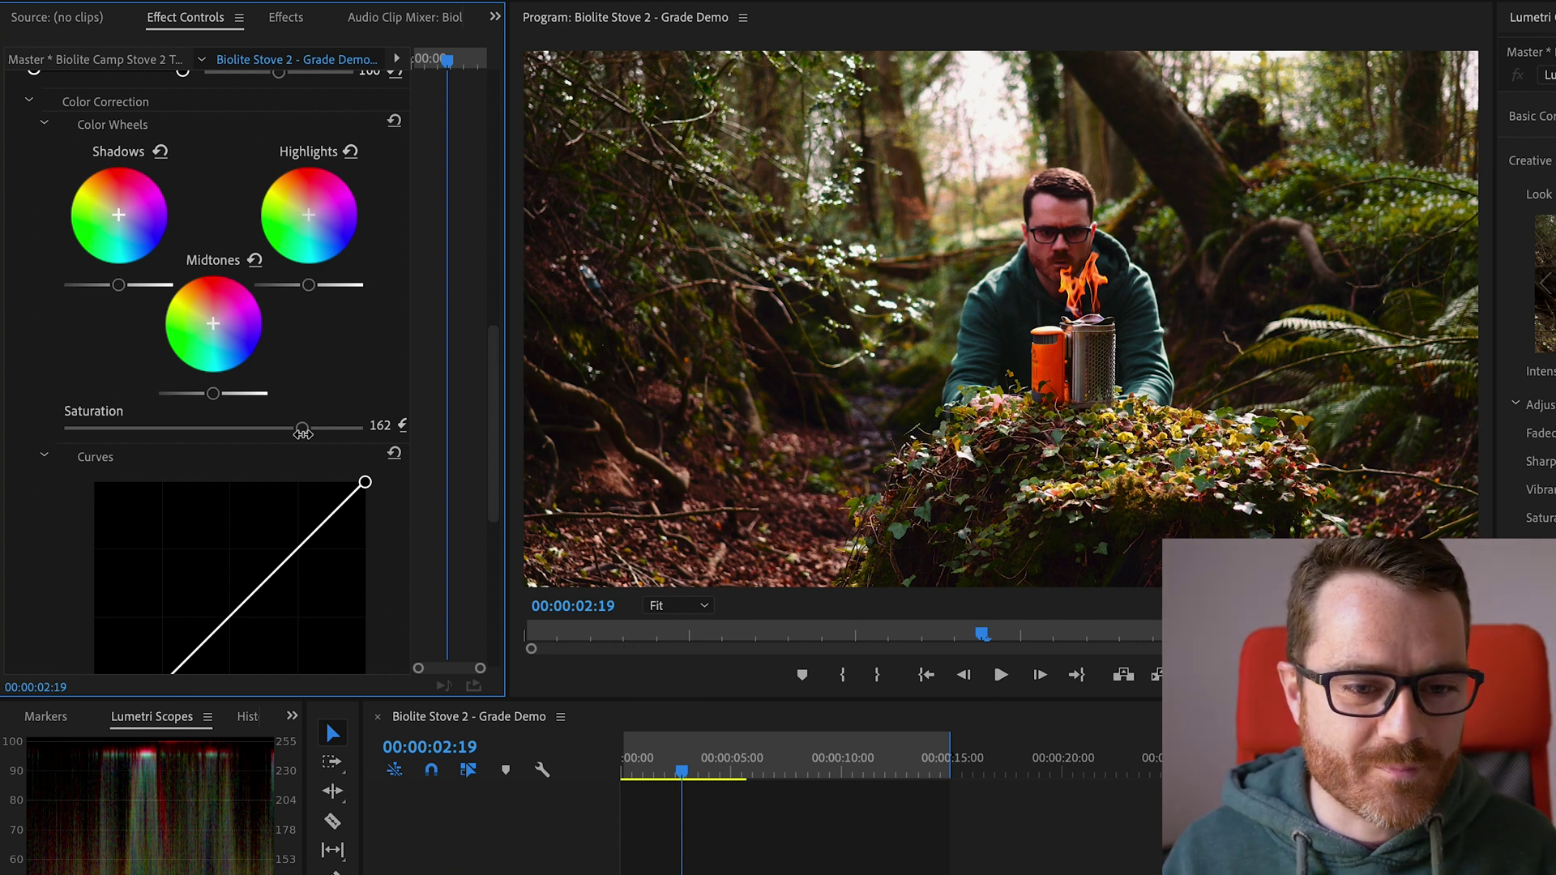
pyautogui.moveTo(491, 389); pyautogui.dragTo(486, 486)
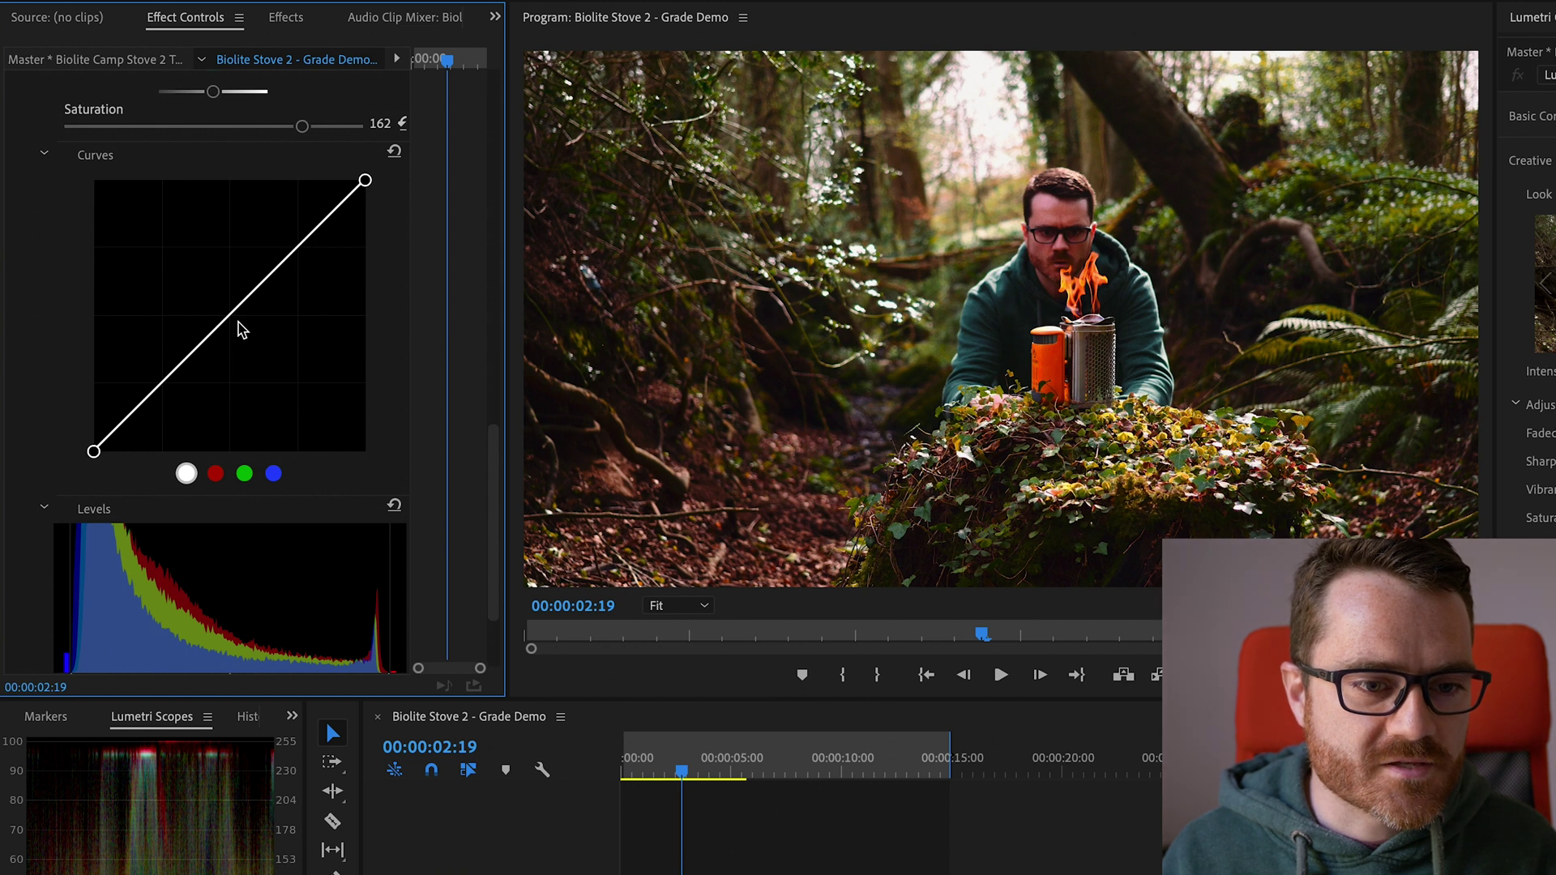
# Add a midpoint and a shadow point on FilmConvert's curve, pulling the shadow point slightly down
pyautogui.click(232, 311)
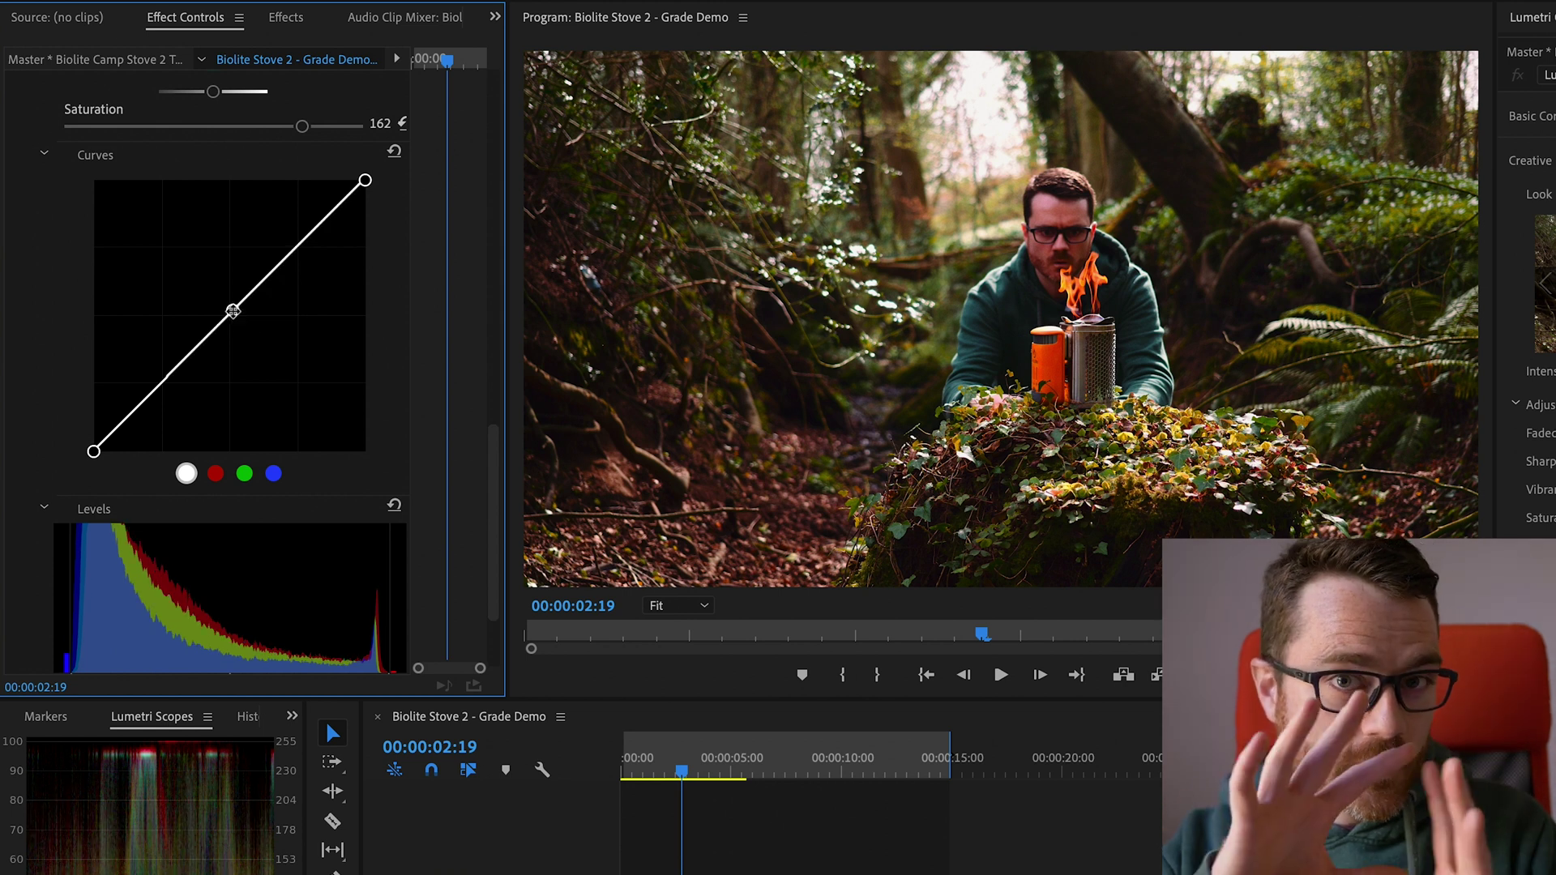
pyautogui.click(161, 383)
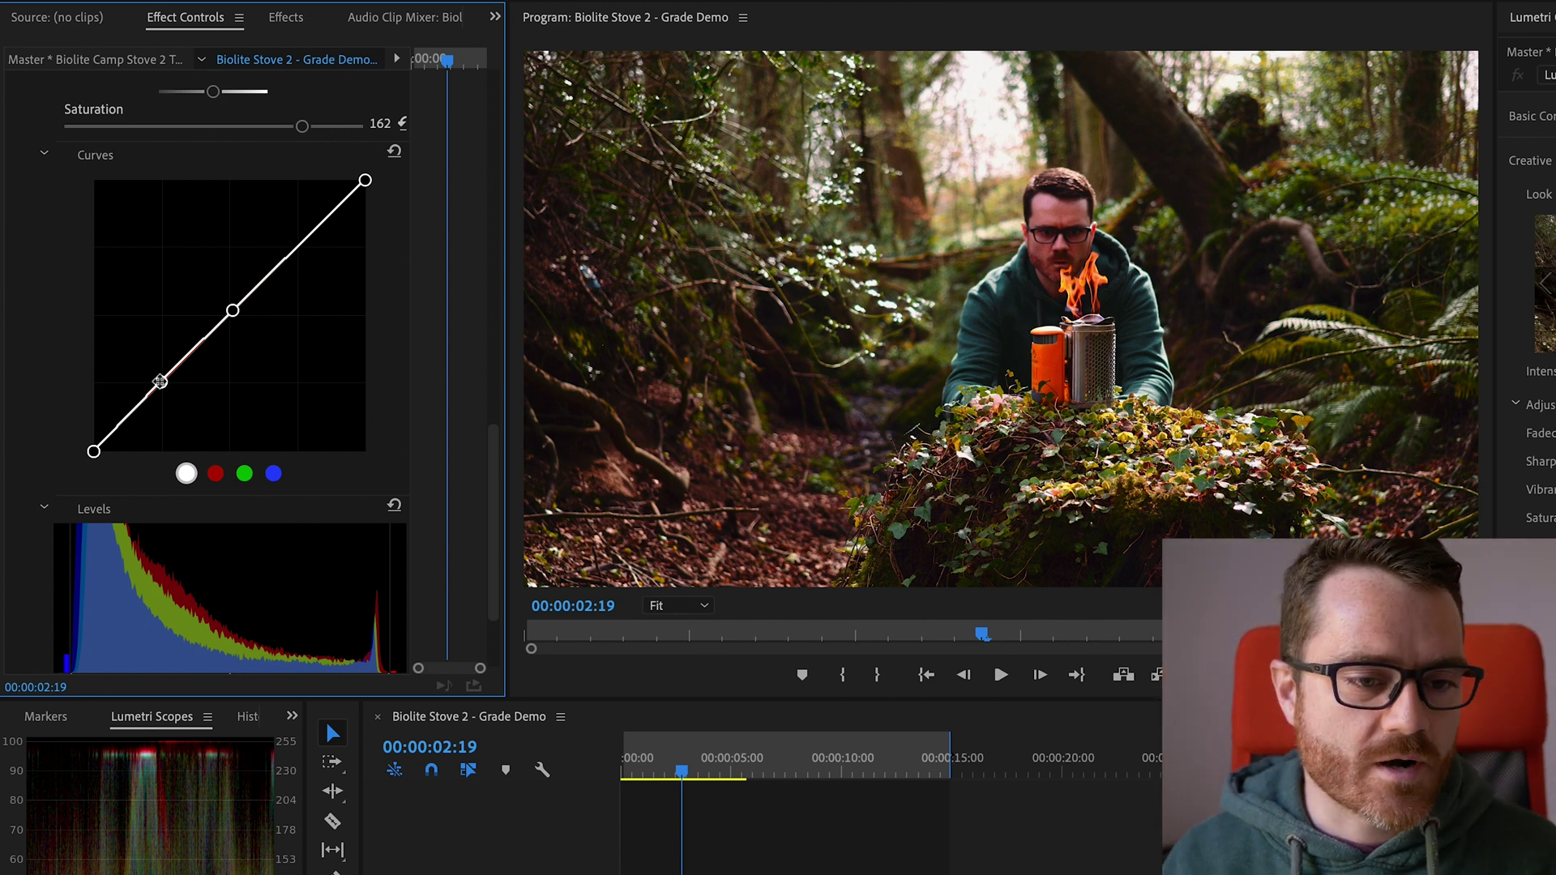
pyautogui.moveTo(159, 381); pyautogui.dragTo(156, 382)
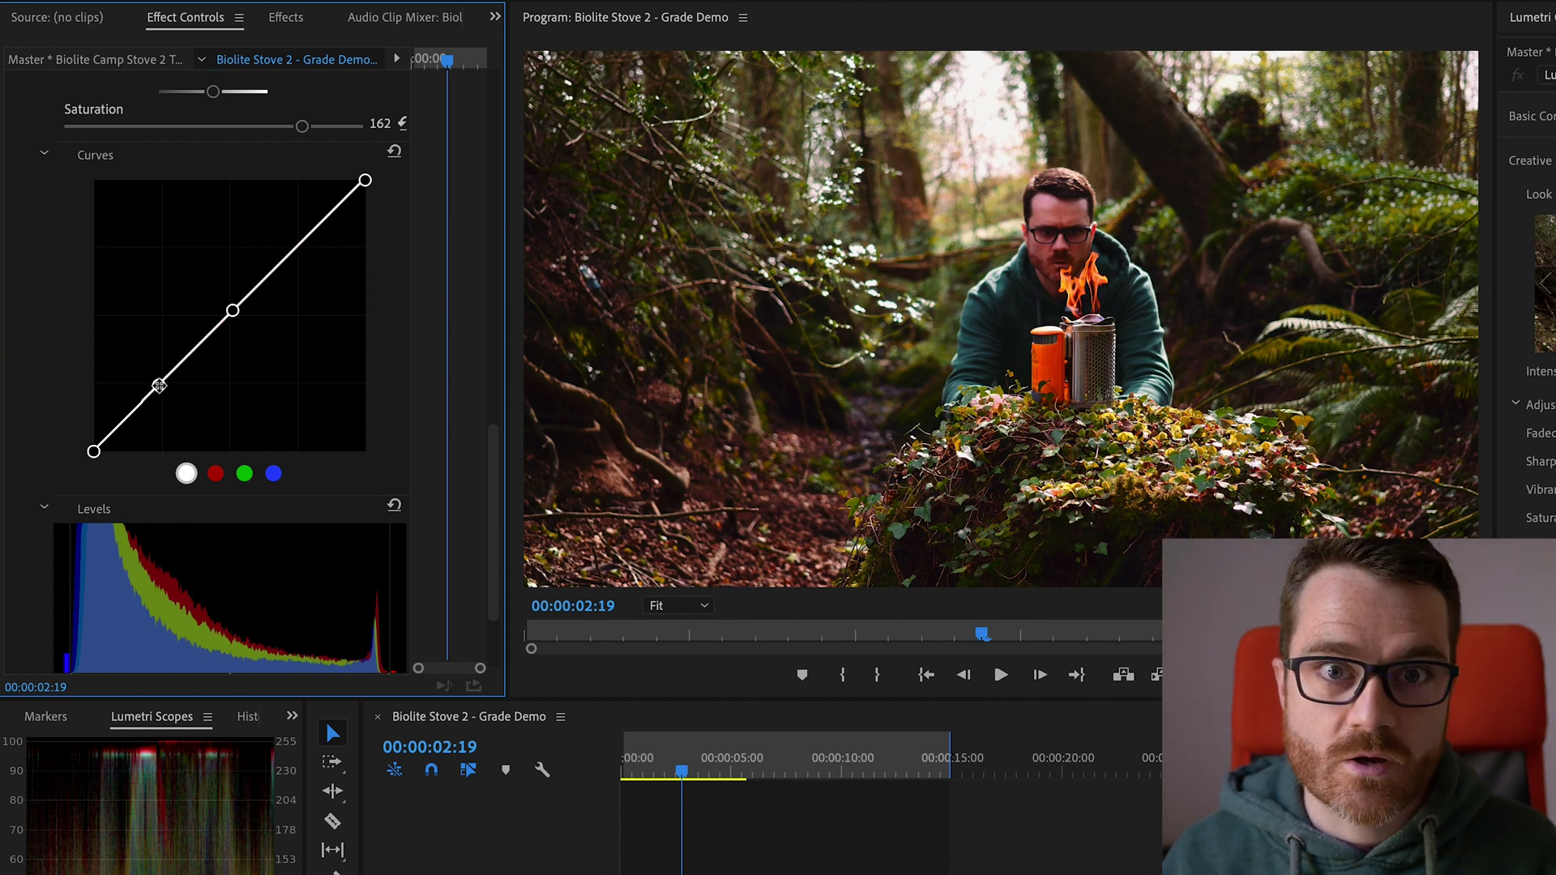
pyautogui.moveTo(158, 385); pyautogui.dragTo(158, 392)
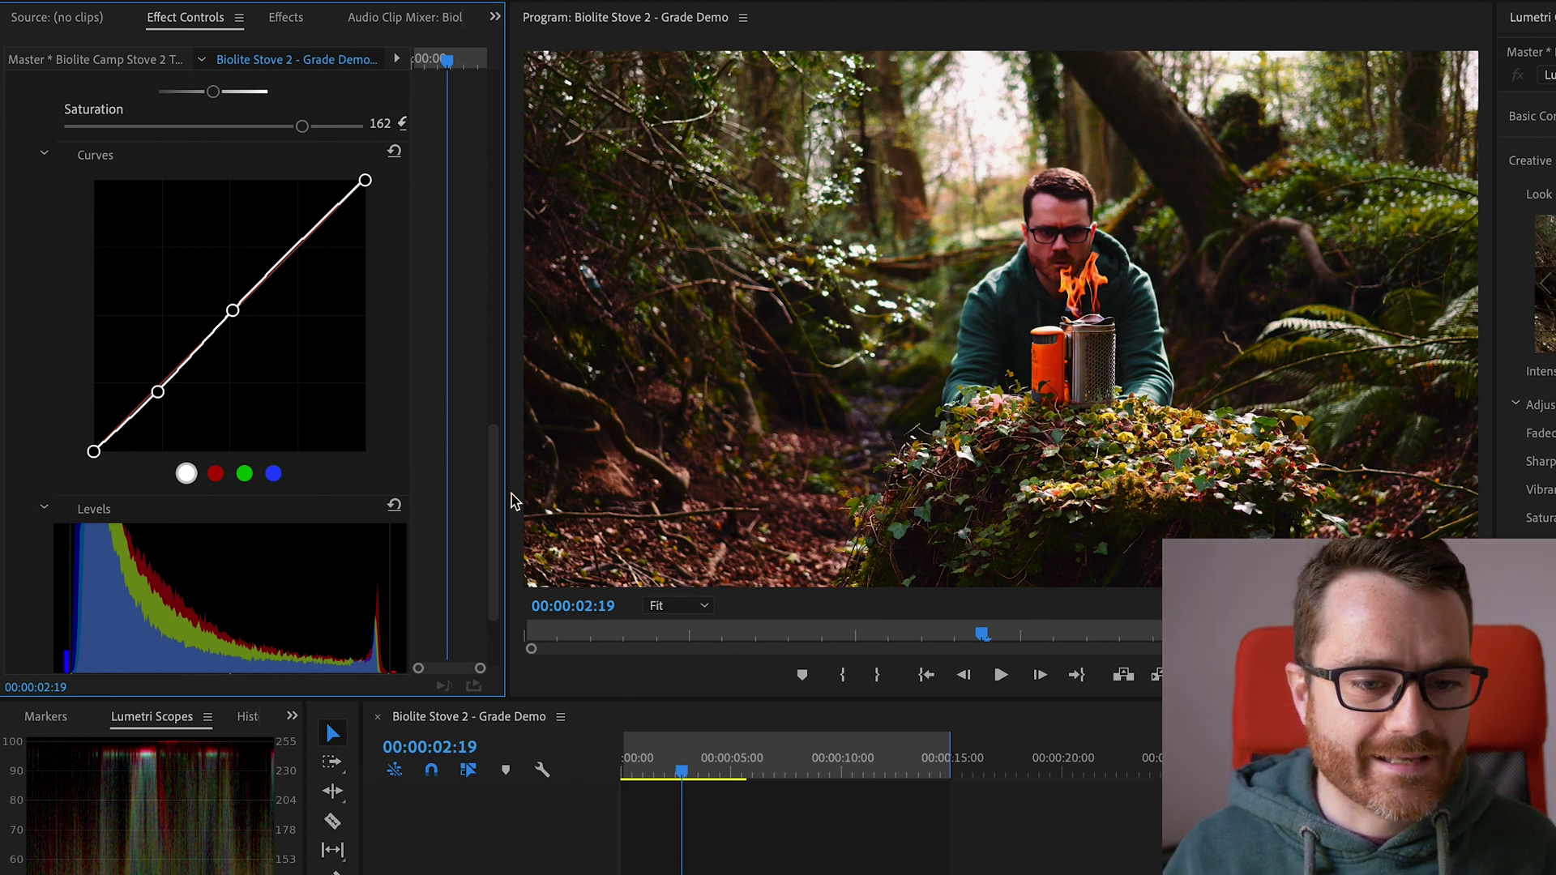
pyautogui.scroll(-3, 493, 592)
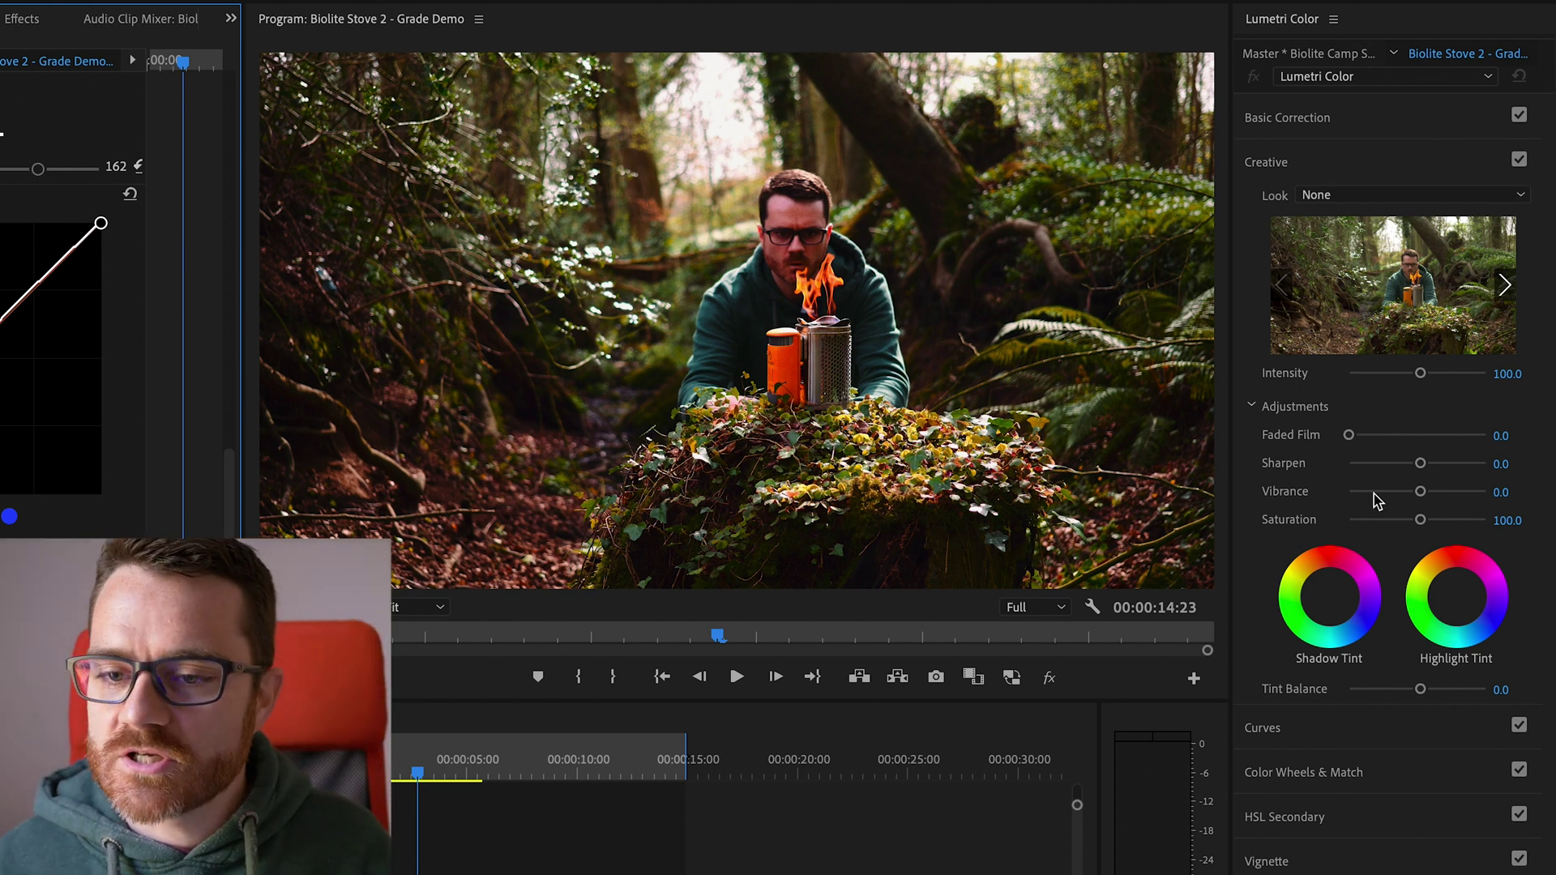
# Expand Lumetri Basic Correction, raise Shadows to 48, and expand the Curves section
pyautogui.click(1288, 117)
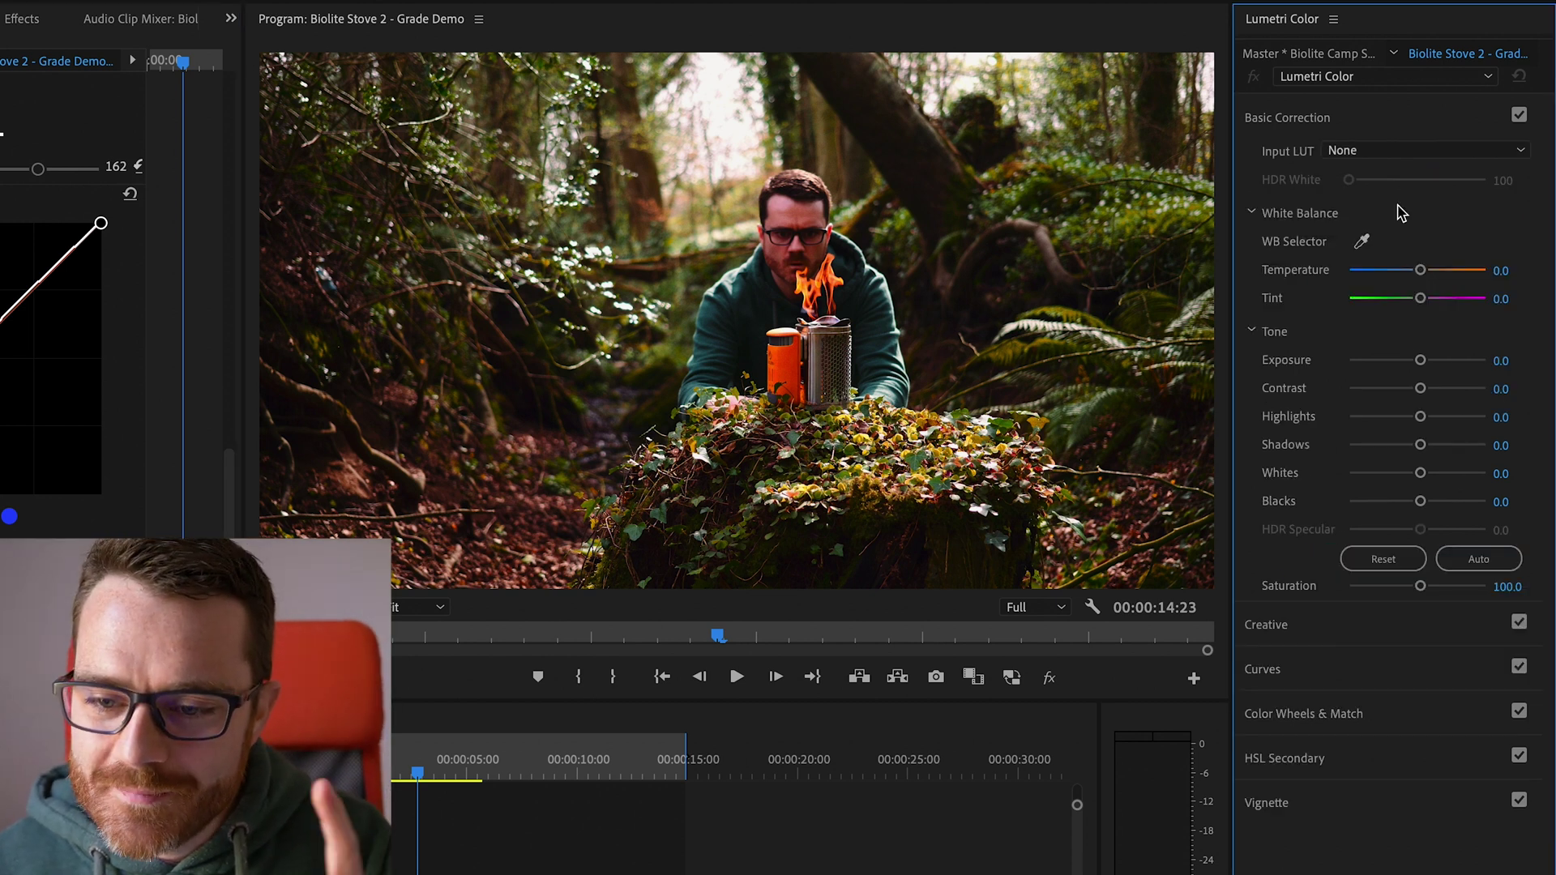
pyautogui.moveTo(1420, 444); pyautogui.dragTo(1449, 459)
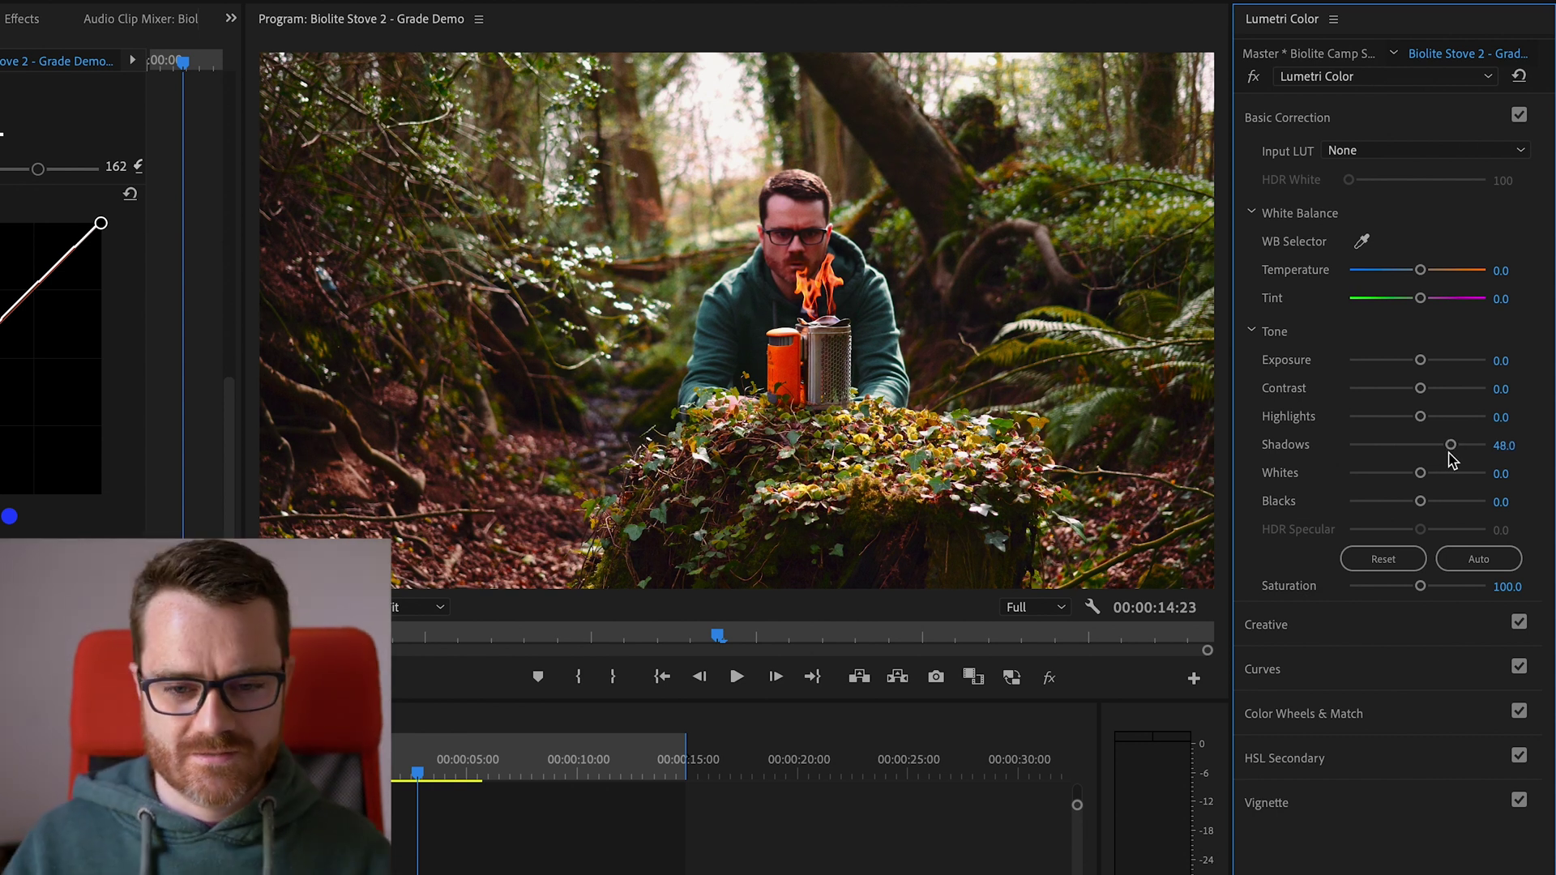
pyautogui.click(1361, 672)
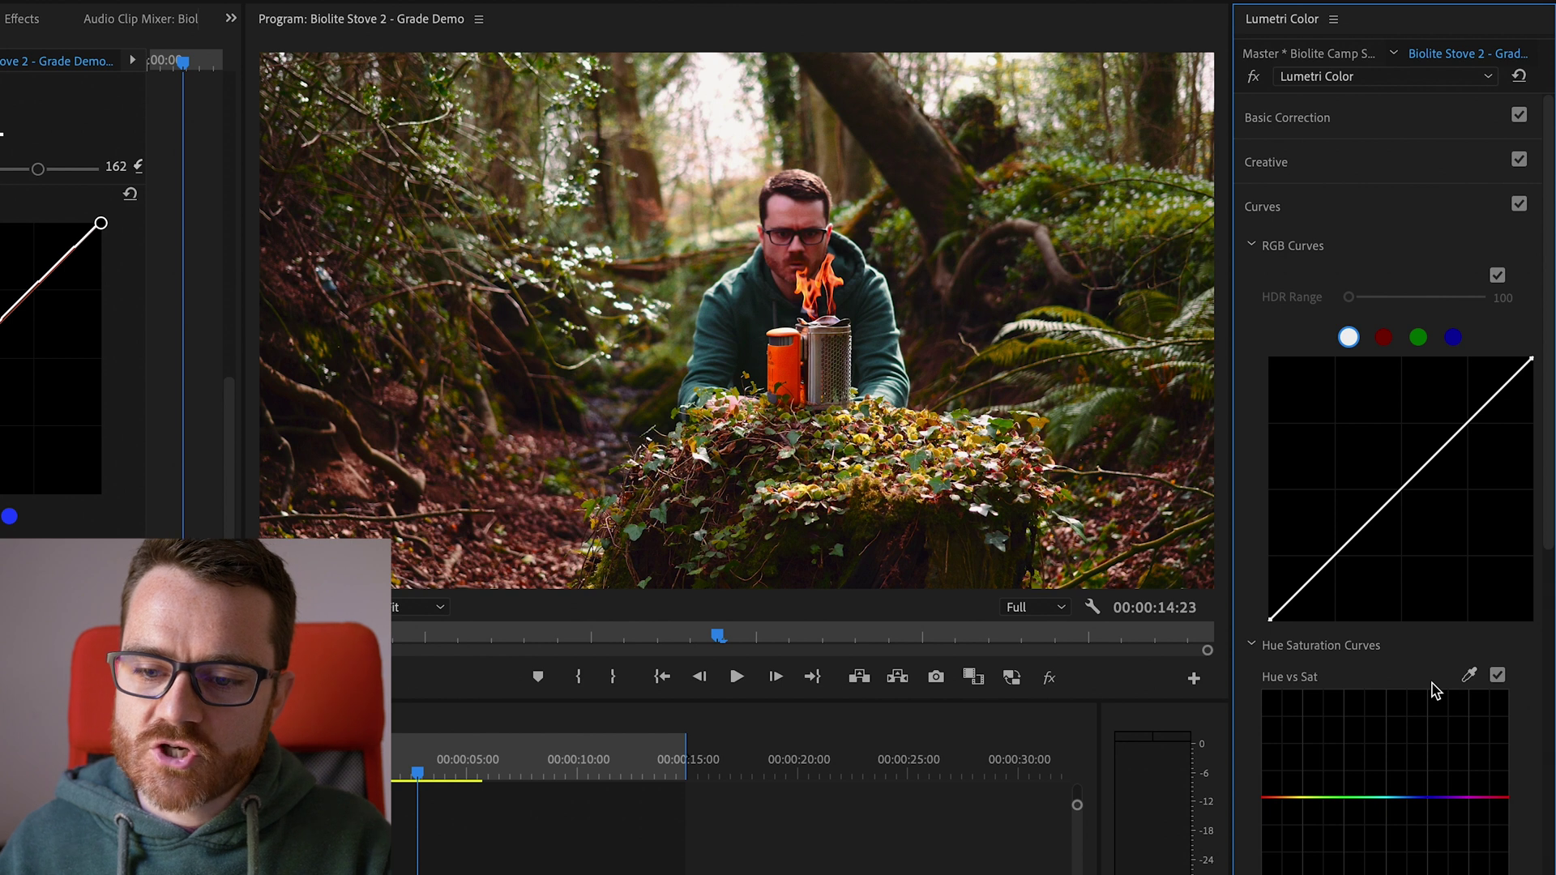
# Place green, orange and yellow-green points on the Hue vs Hue curve and nudge the yellow-green point
pyautogui.scroll(-3, 1435, 689)
pyautogui.scroll(-1, 1549, 707)
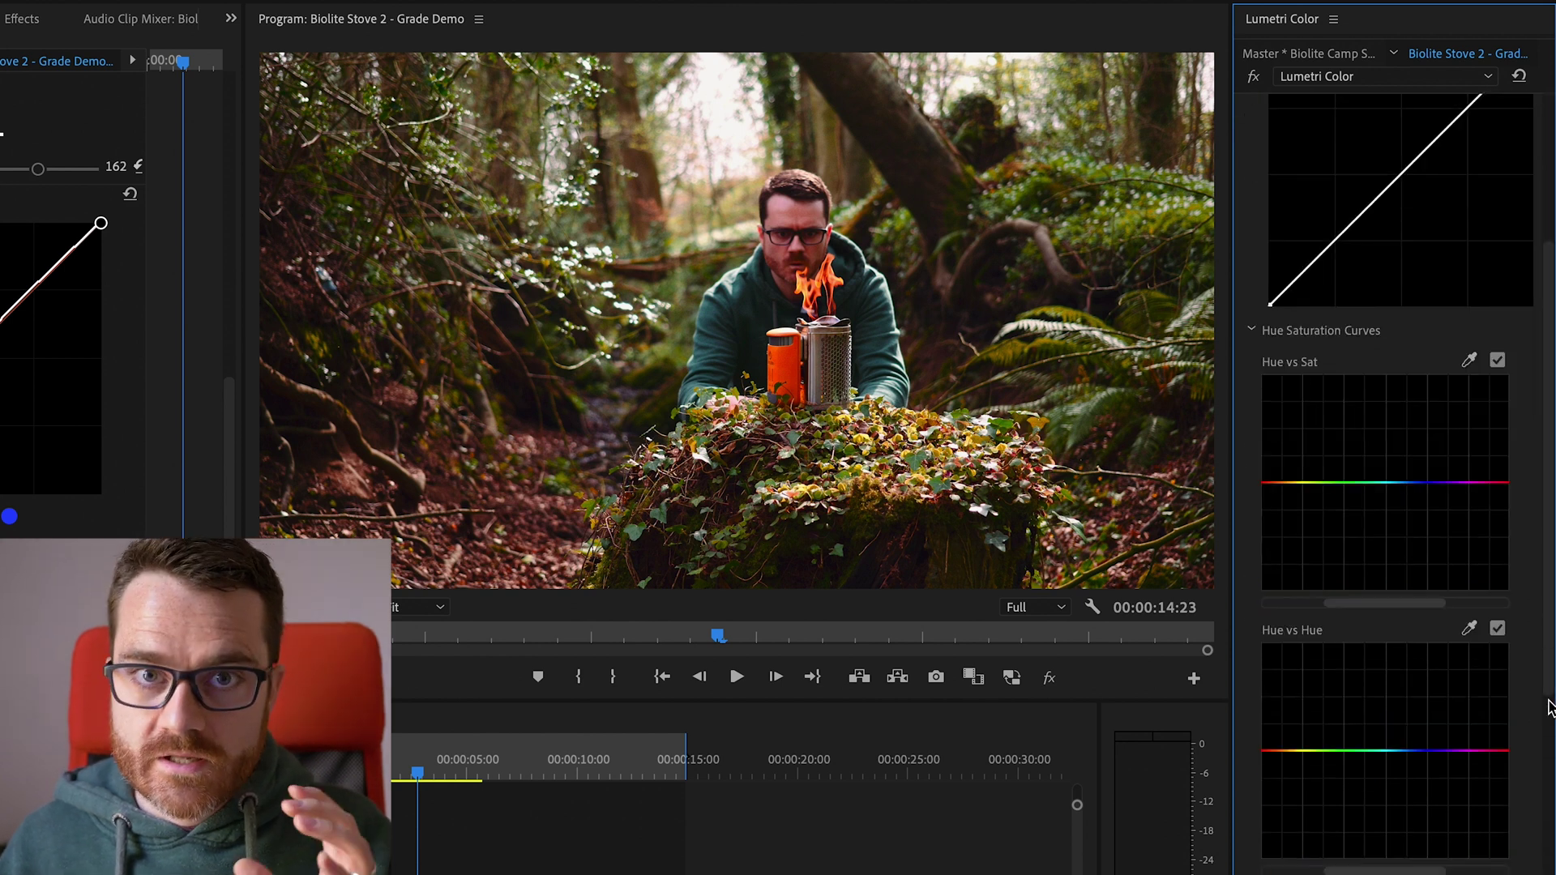
pyautogui.click(1357, 751)
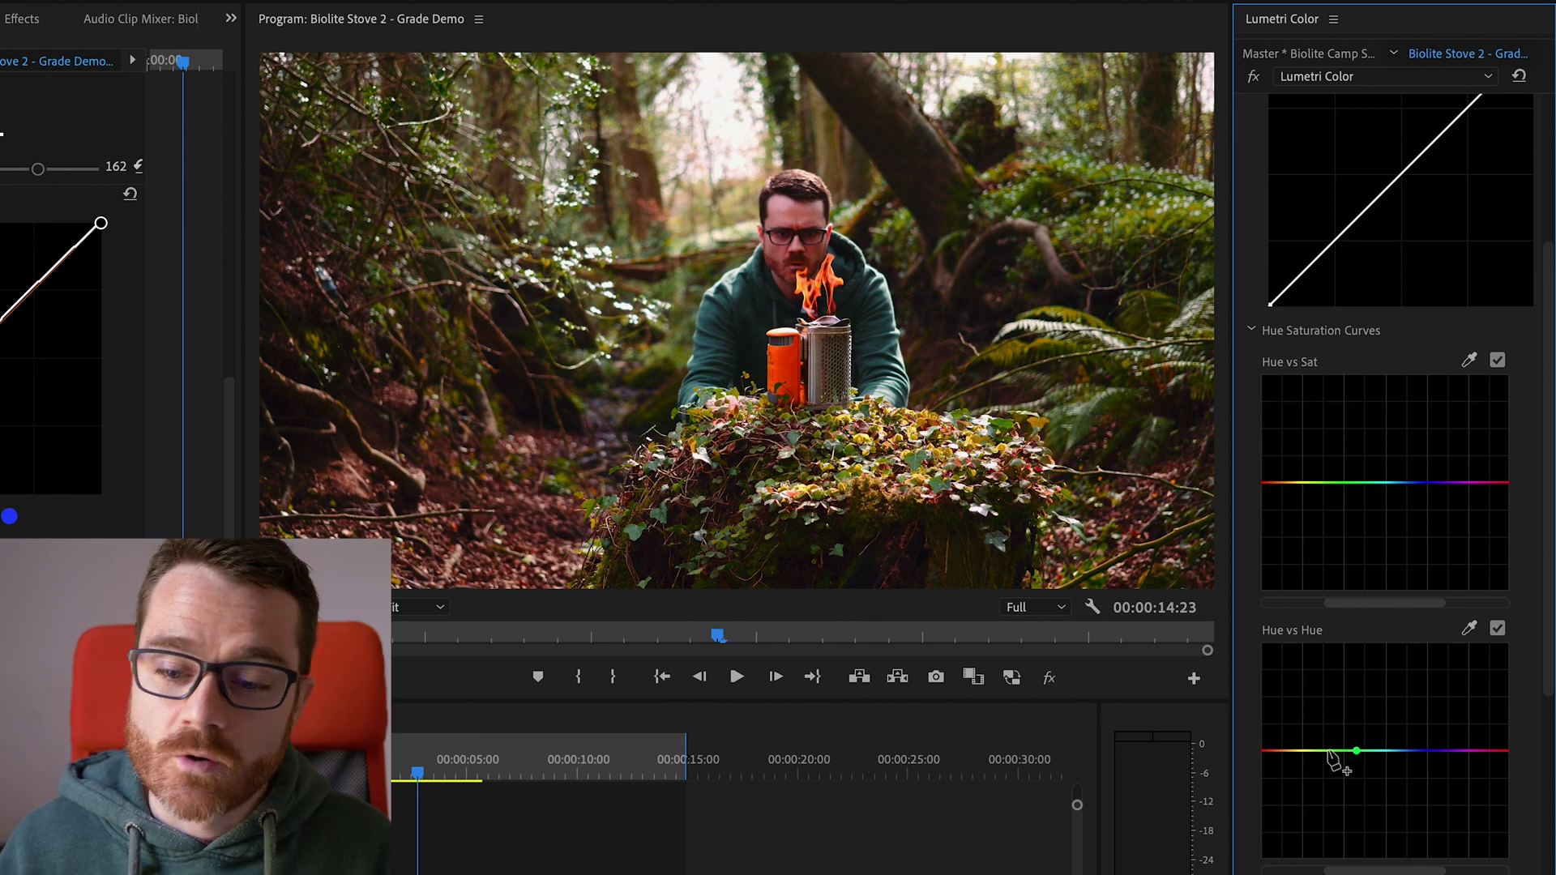
pyautogui.click(1287, 751)
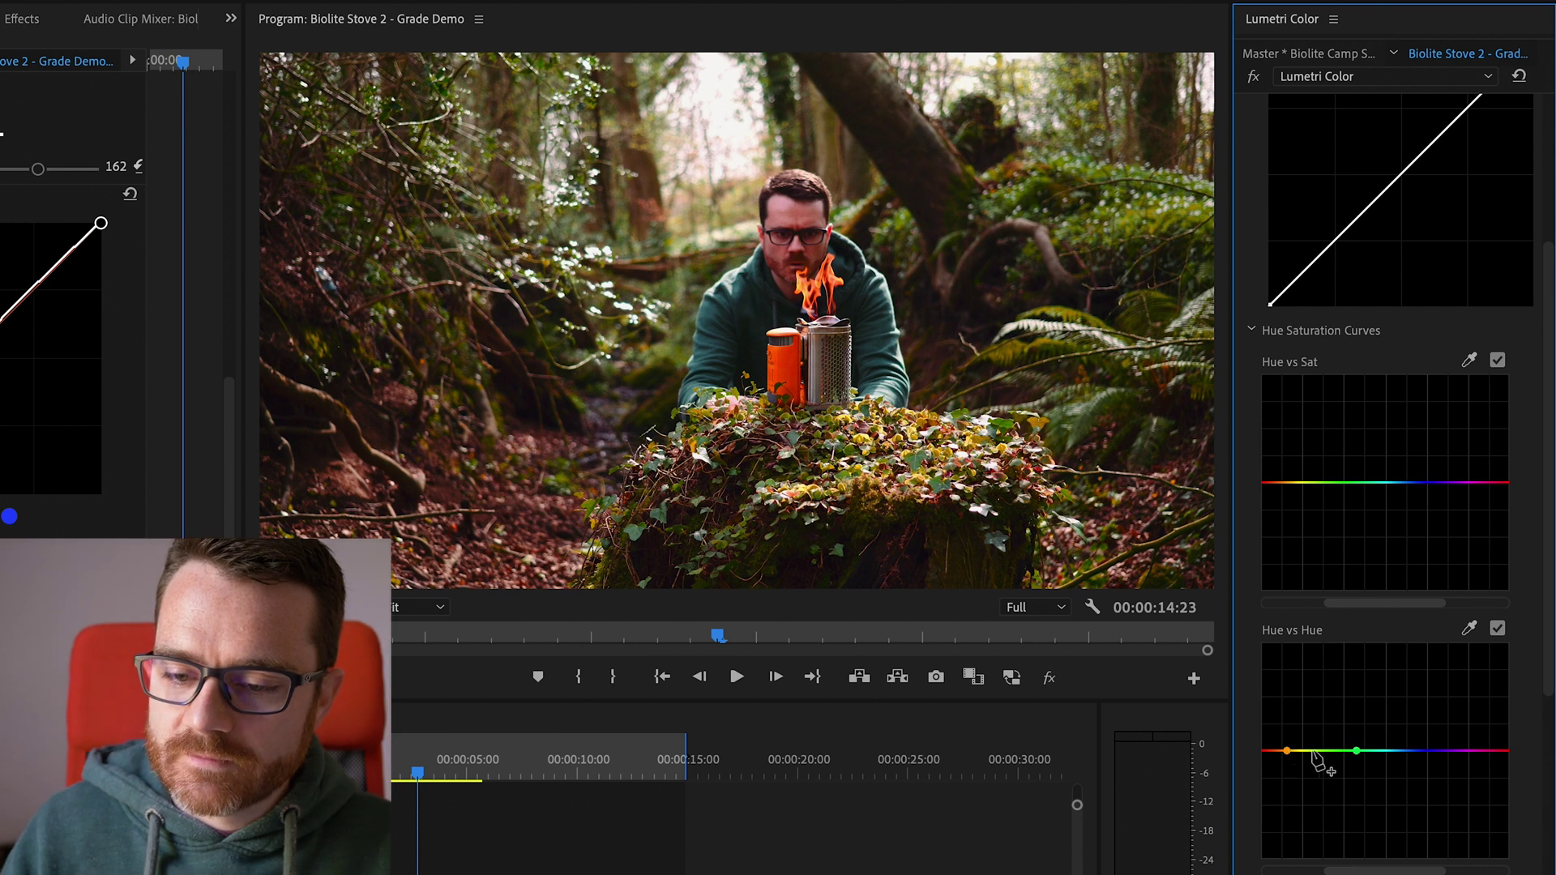
pyautogui.click(1318, 751)
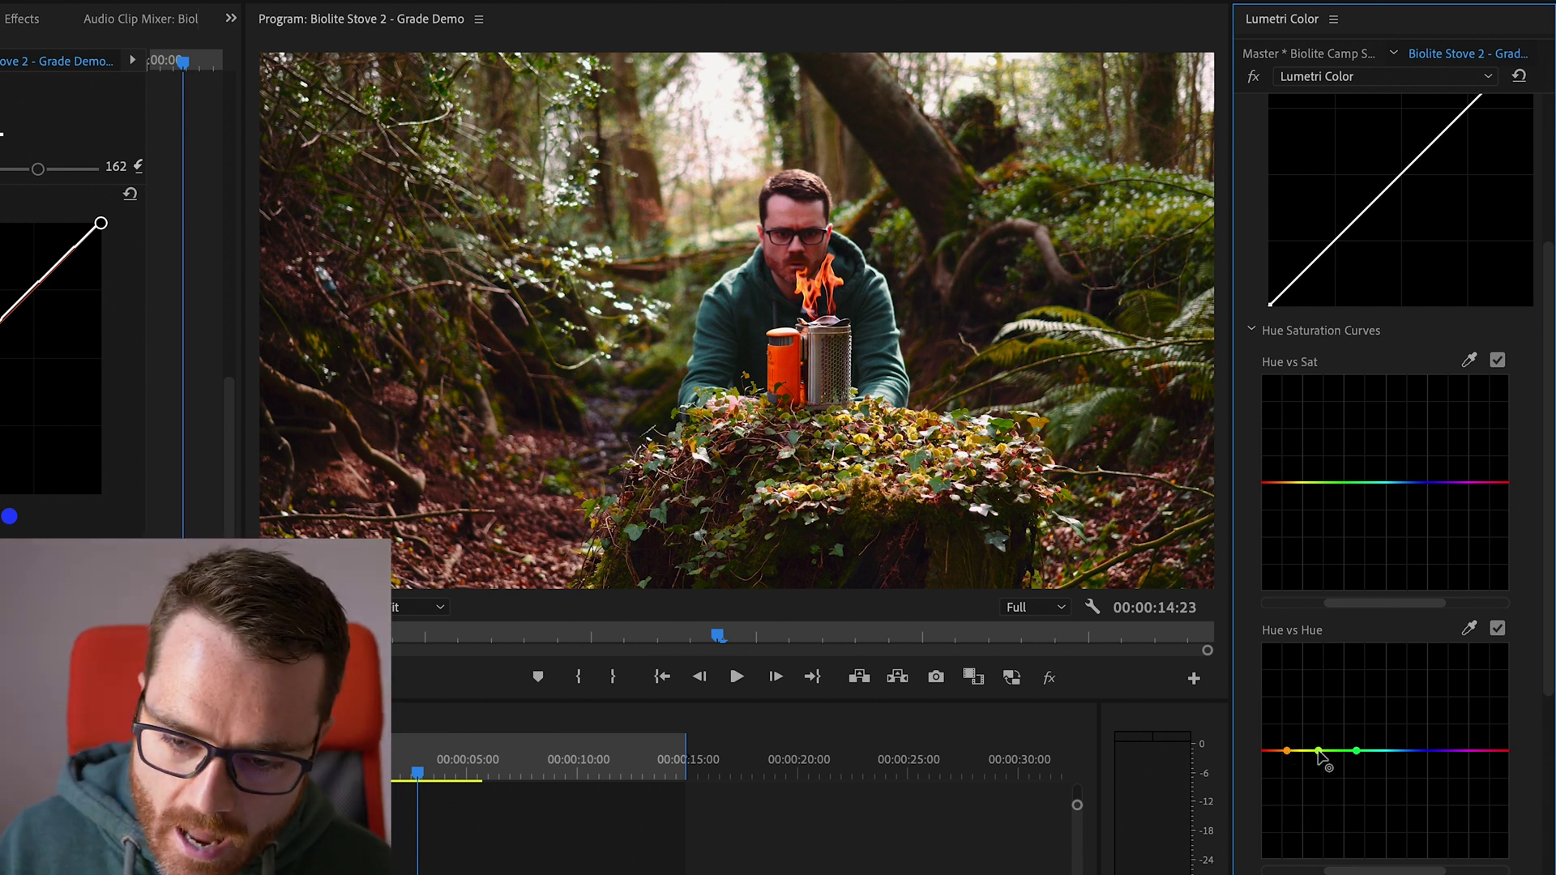
pyautogui.moveTo(1319, 752); pyautogui.dragTo(1317, 746)
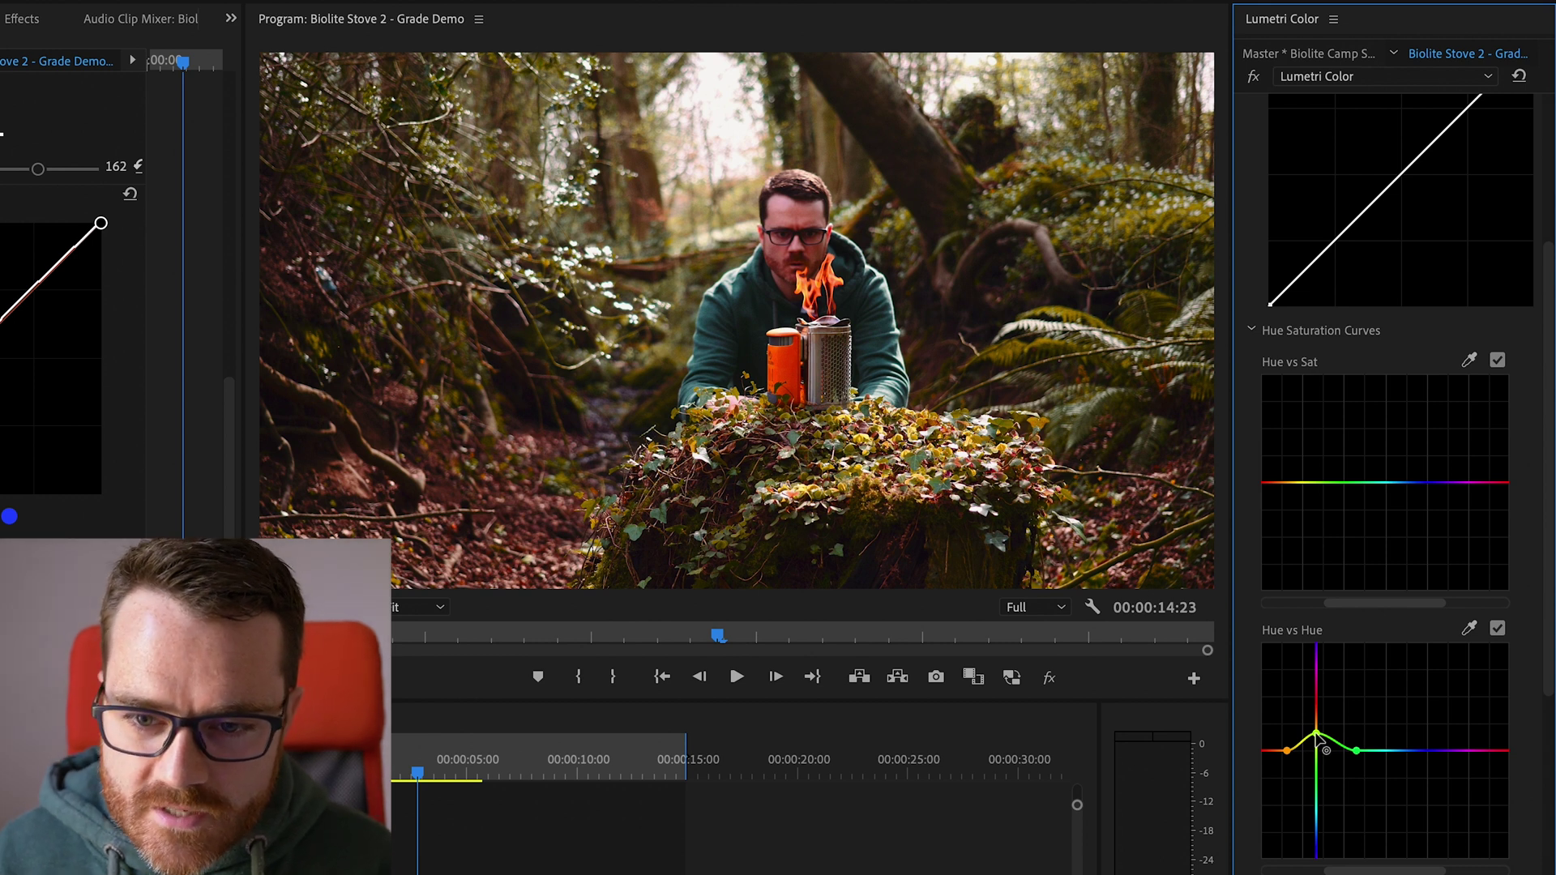
pyautogui.moveTo(1317, 734); pyautogui.dragTo(1318, 752)
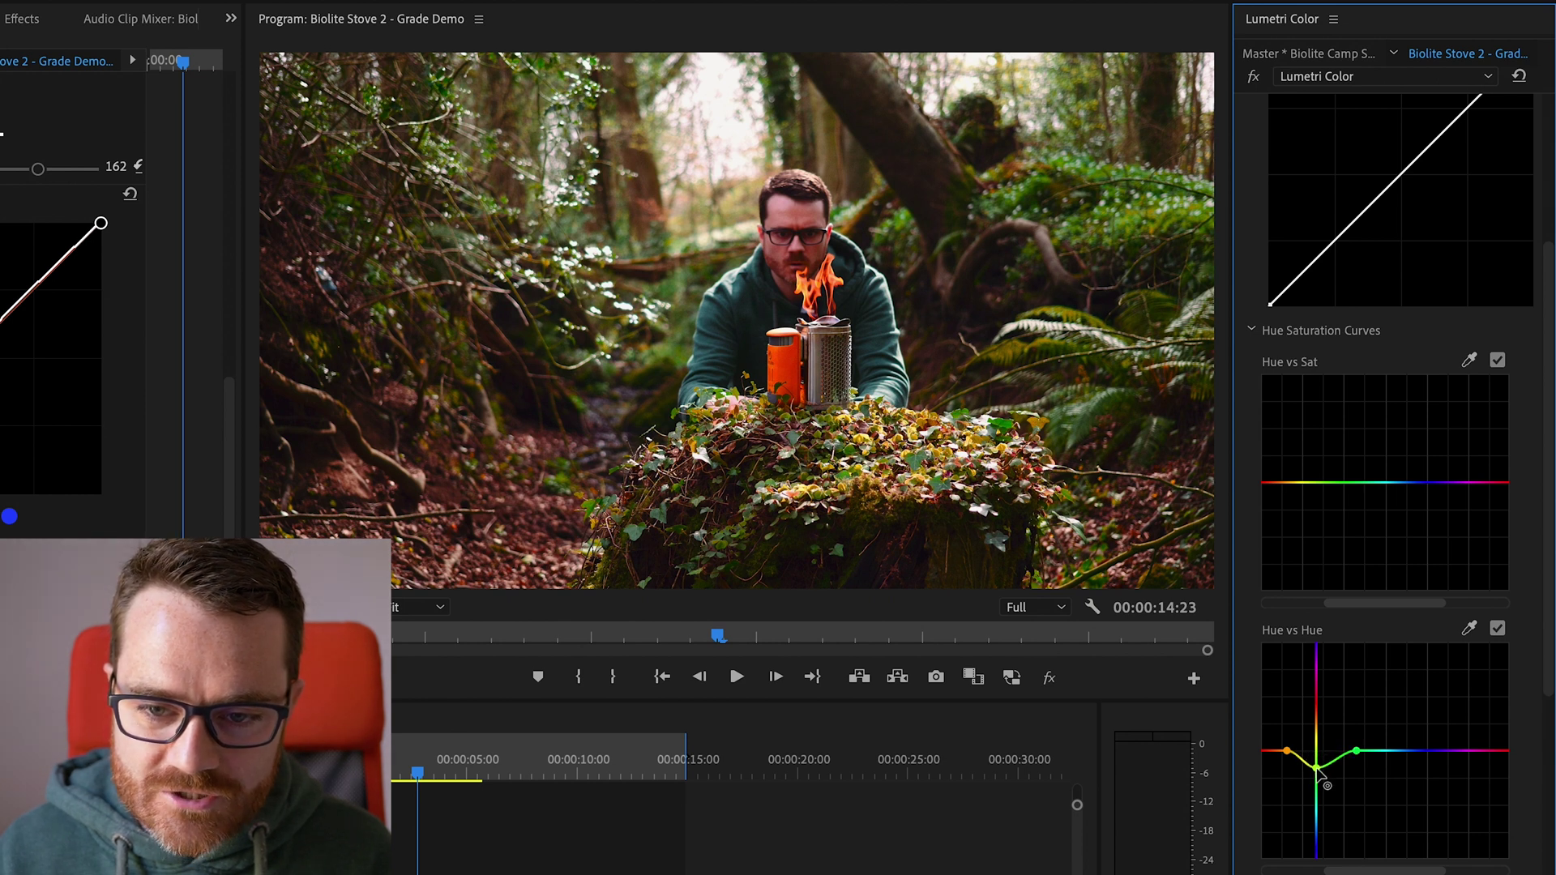
pyautogui.moveTo(1319, 773); pyautogui.dragTo(1319, 764)
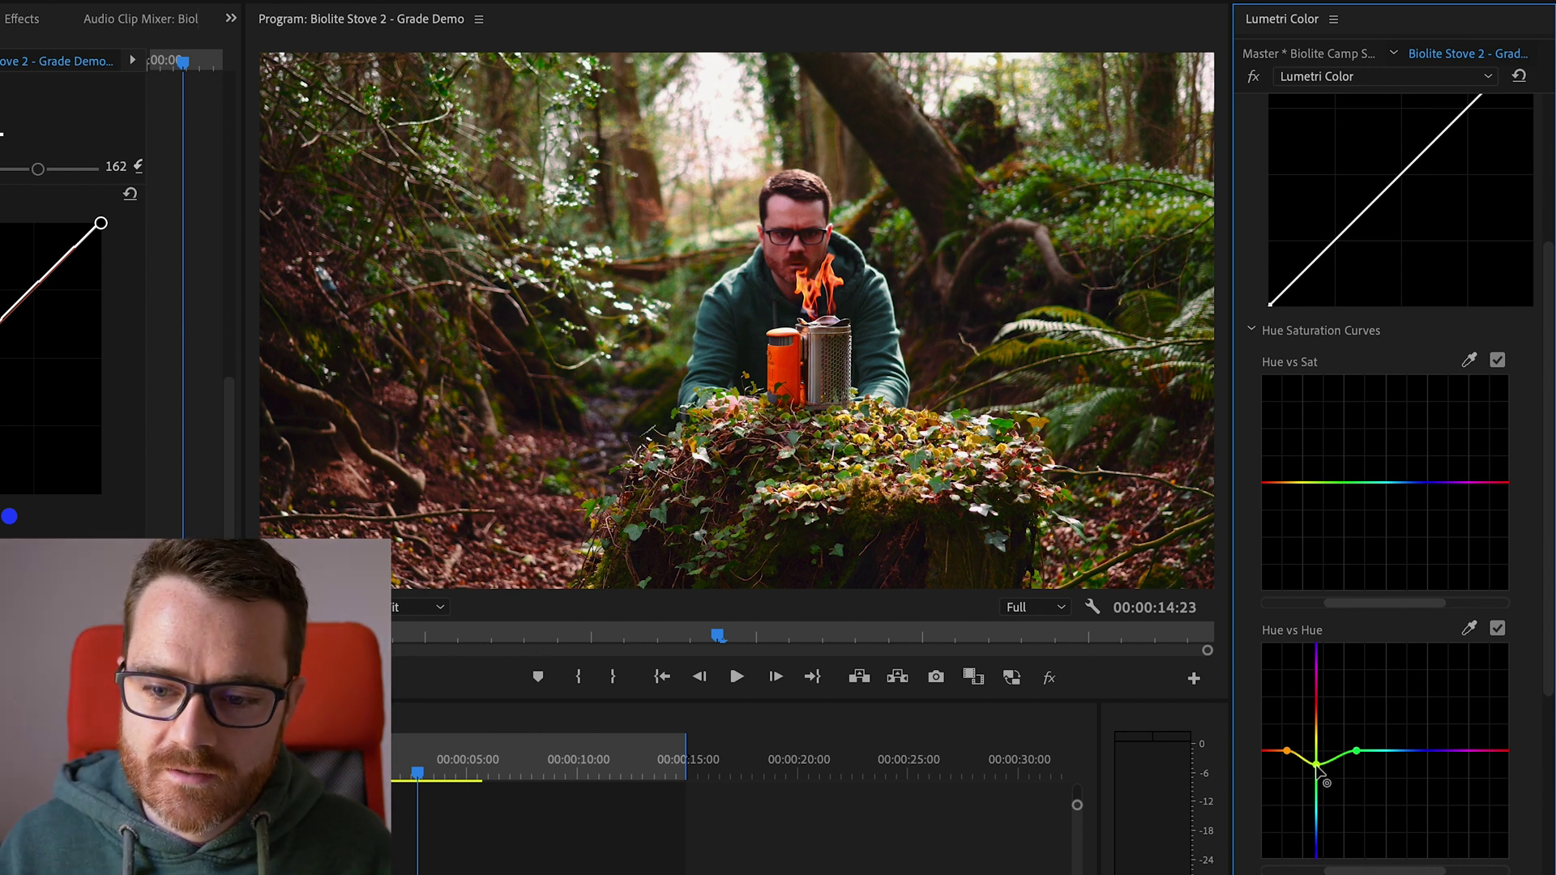
# Toggle the Hue vs Hue curve to compare, then refine it to a subtle yellow-green dip
pyautogui.scroll(-1, 1465, 678)
pyautogui.click(1496, 609)
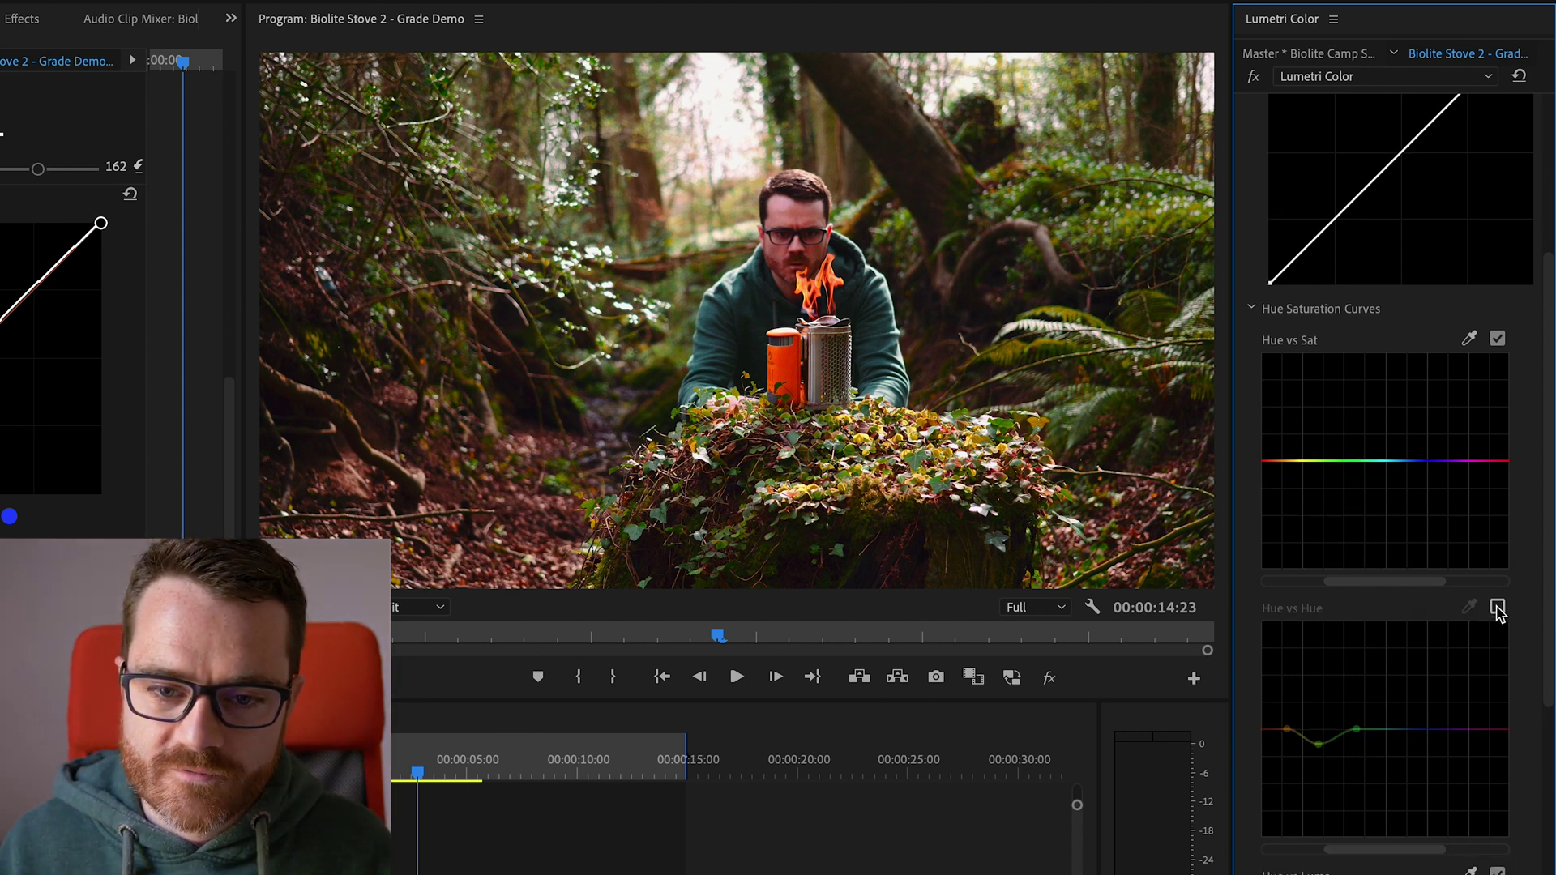
pyautogui.click(1496, 609)
pyautogui.click(1496, 609)
pyautogui.click(1496, 609)
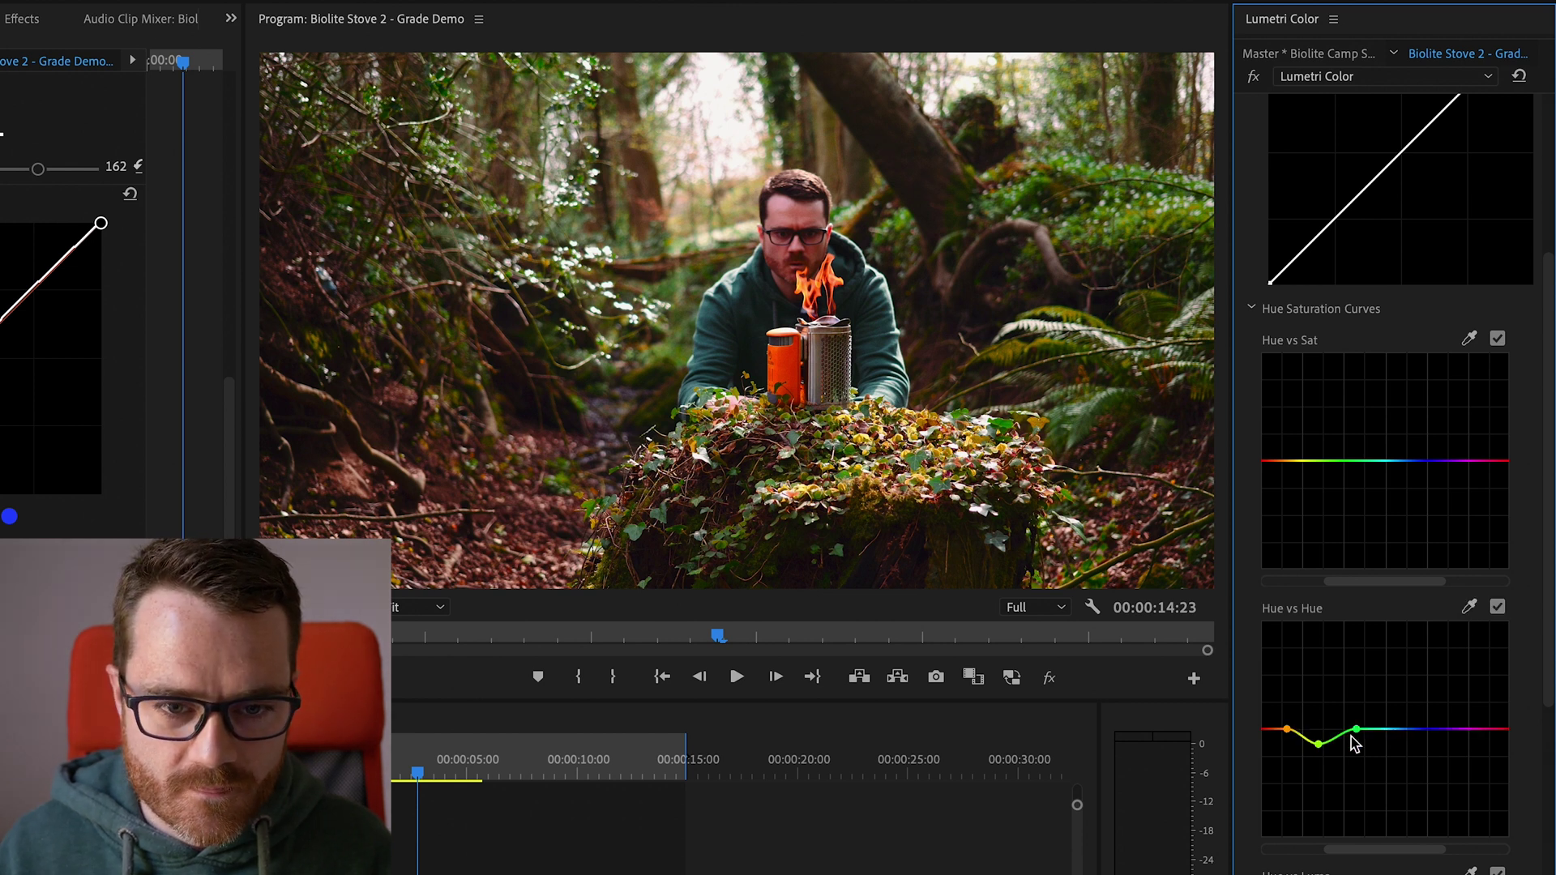
pyautogui.moveTo(1287, 730); pyautogui.dragTo(1282, 730)
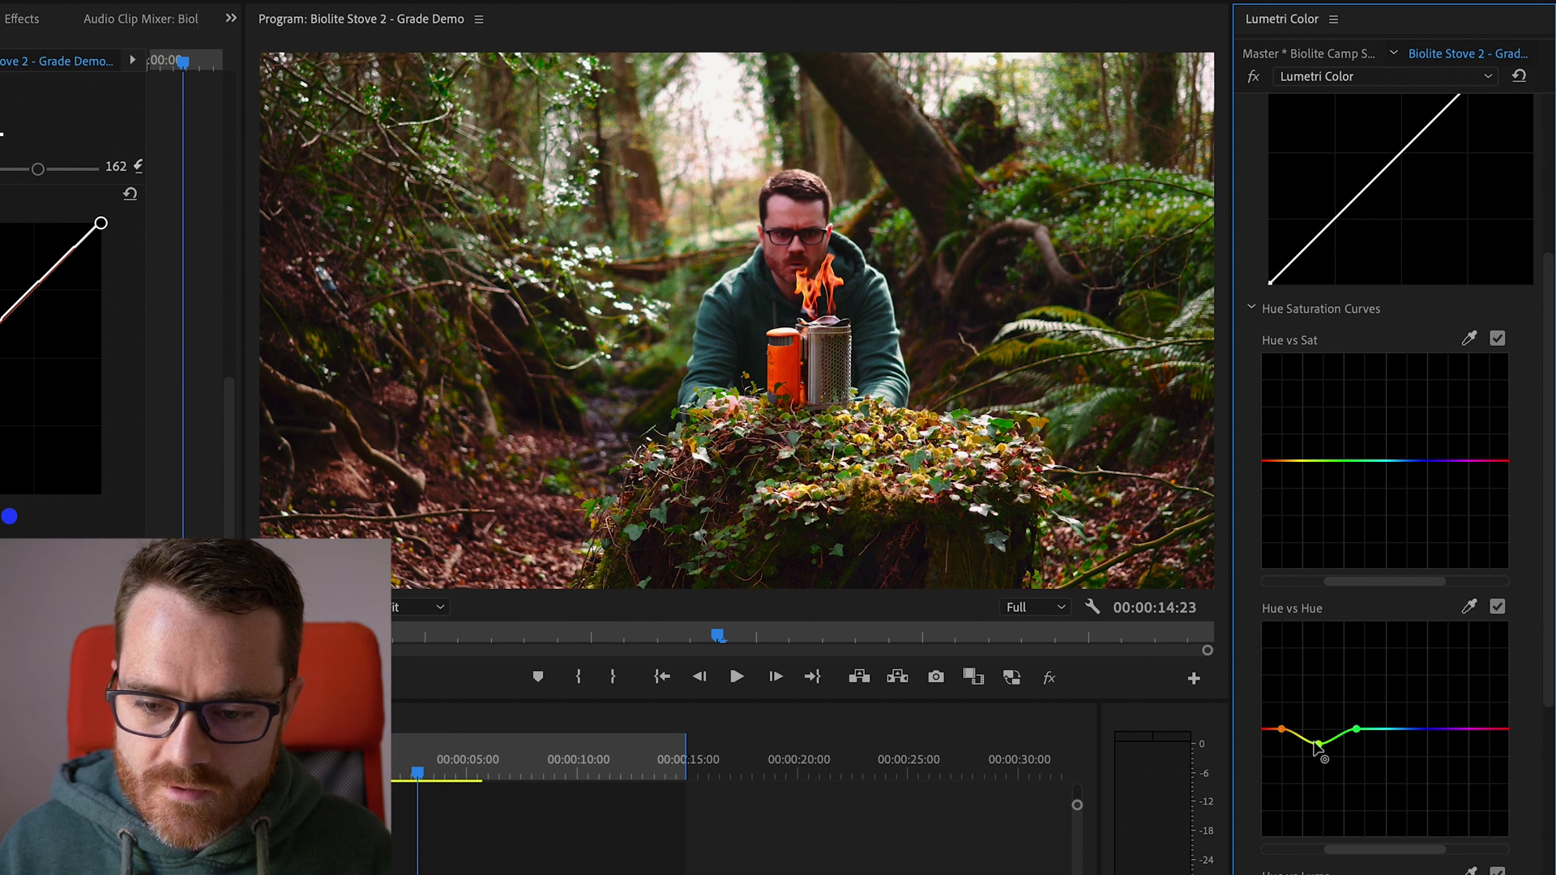
pyautogui.moveTo(1314, 743); pyautogui.dragTo(1319, 839)
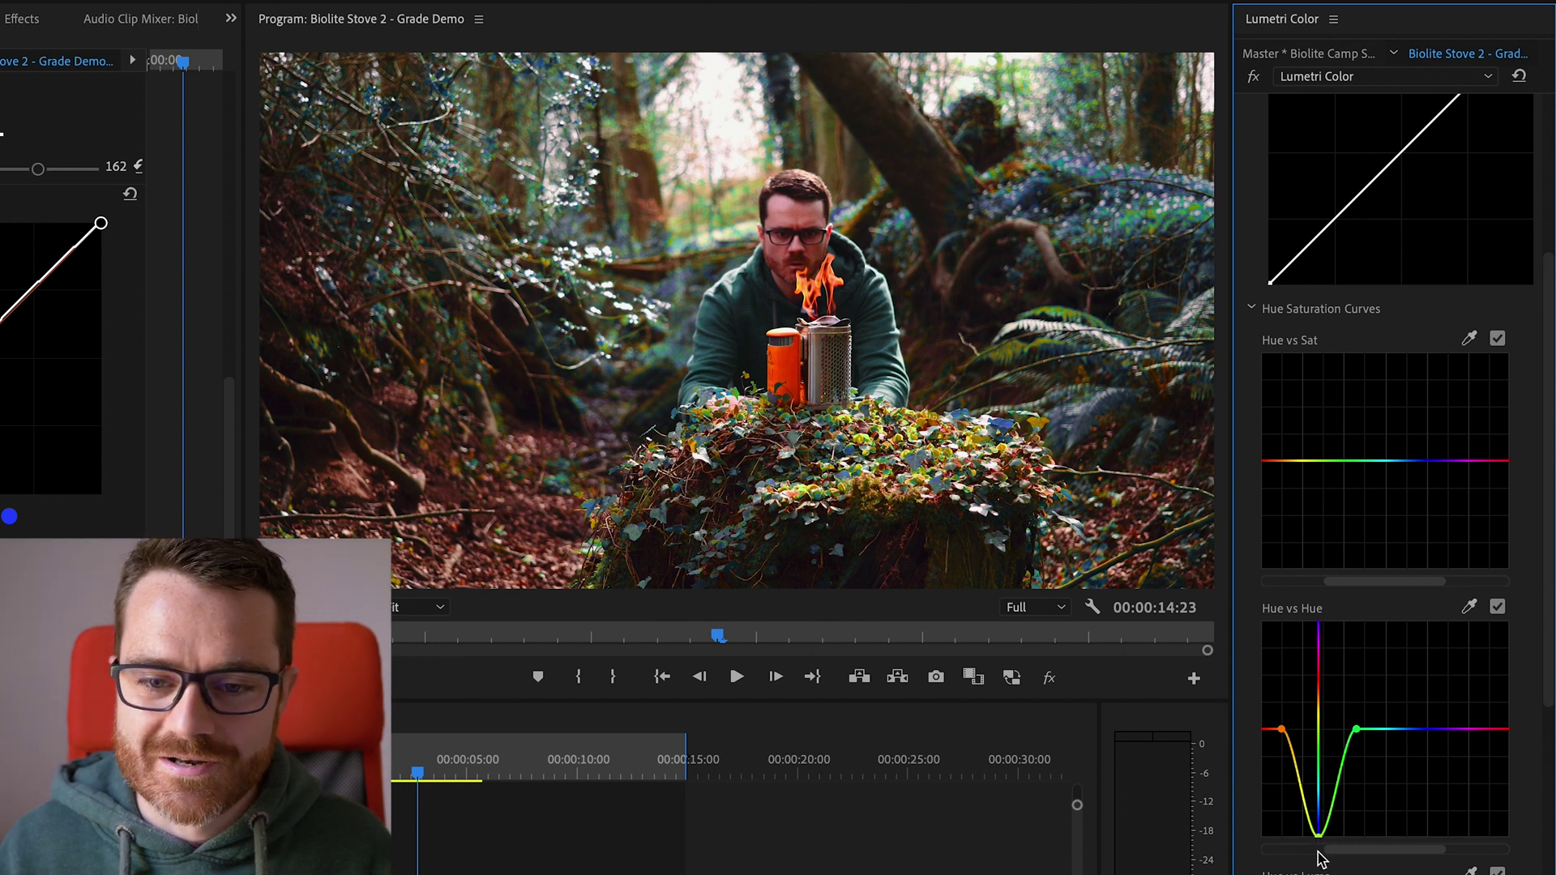
pyautogui.moveTo(1317, 814); pyautogui.dragTo(1318, 759)
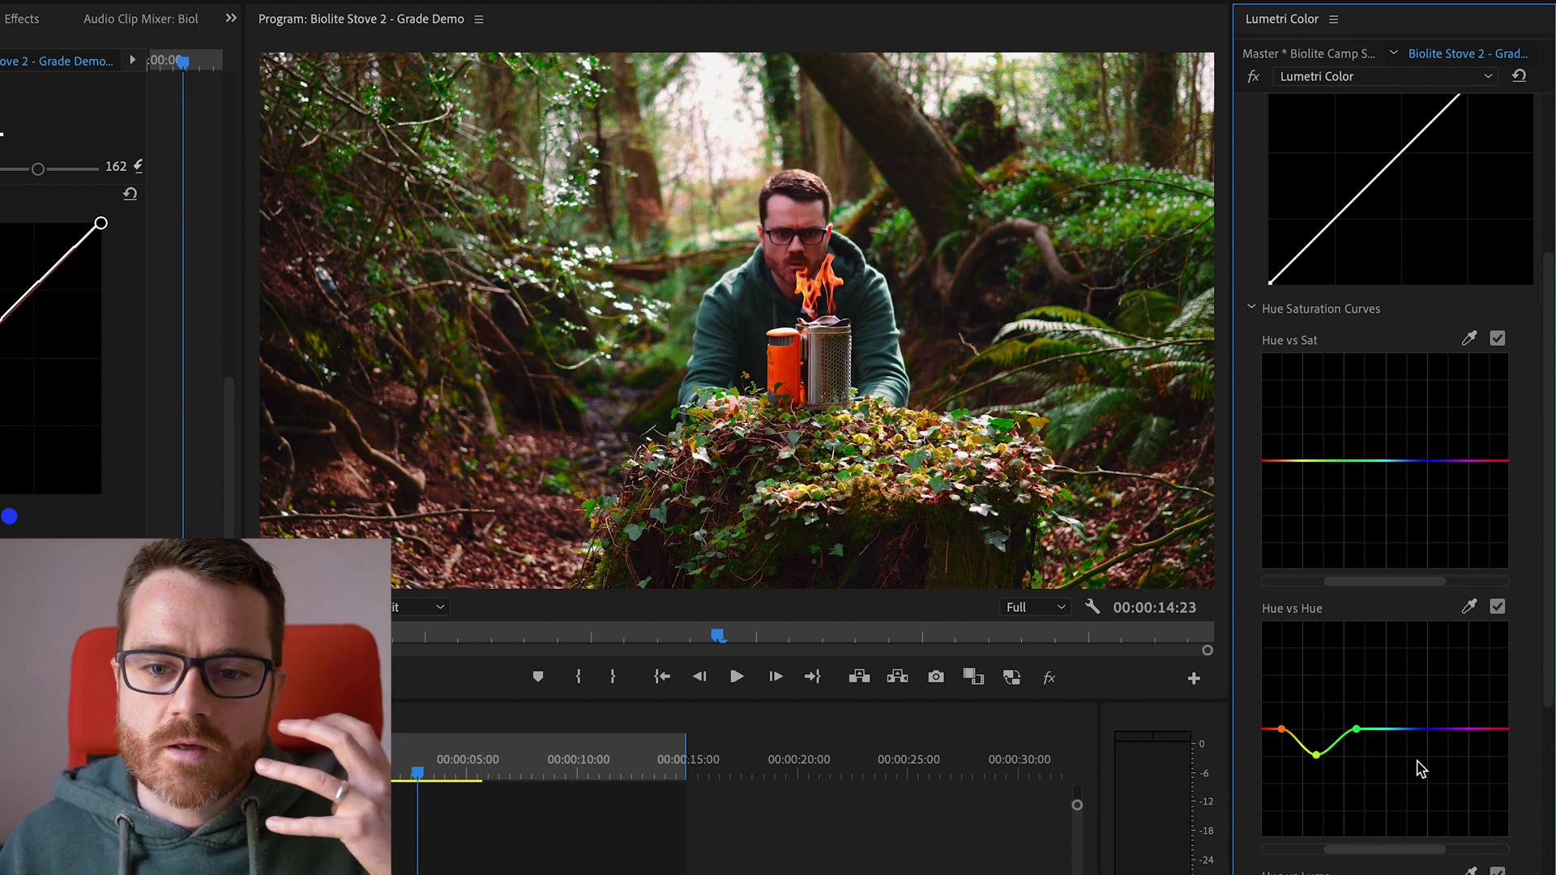
pyautogui.scroll(-2, 1547, 683)
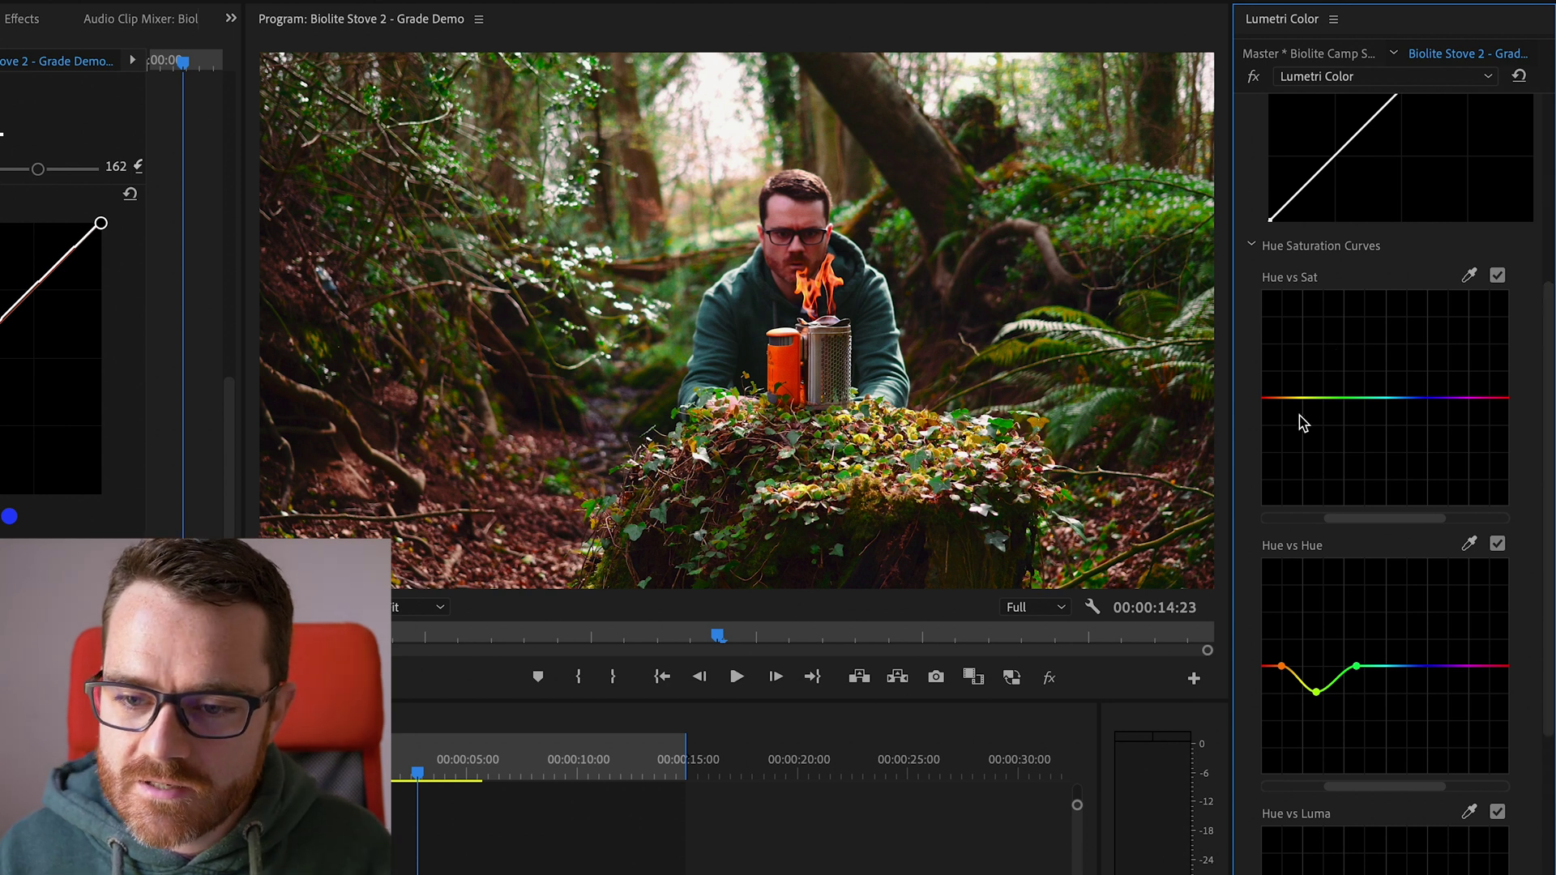
# Anchor orange and green on the Hue vs Sat curve and raise yellow-green saturation
pyautogui.click(1279, 398)
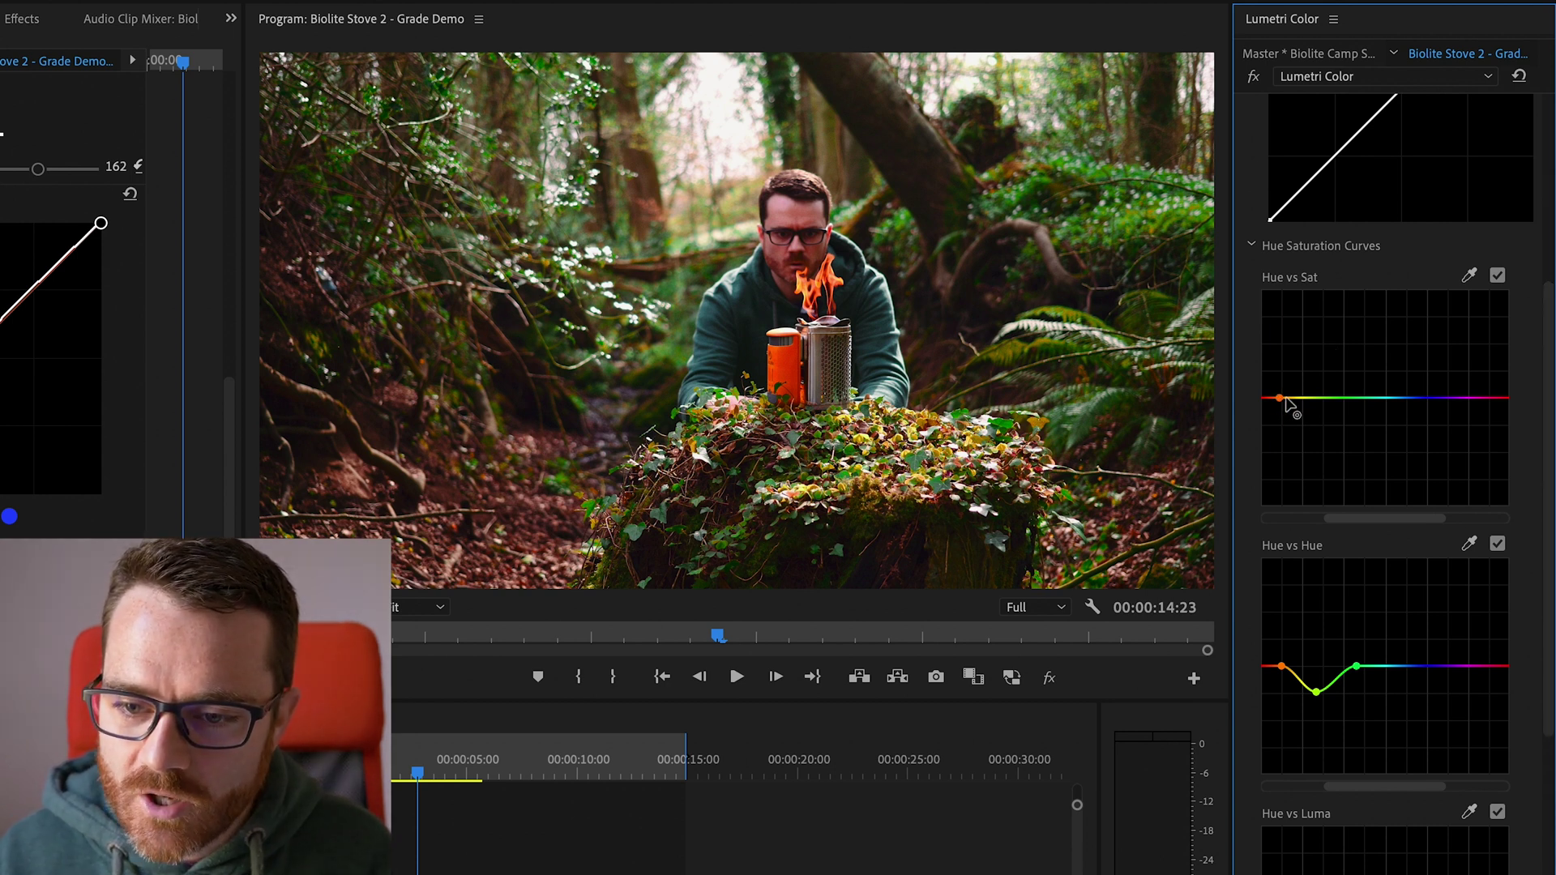
pyautogui.click(1344, 397)
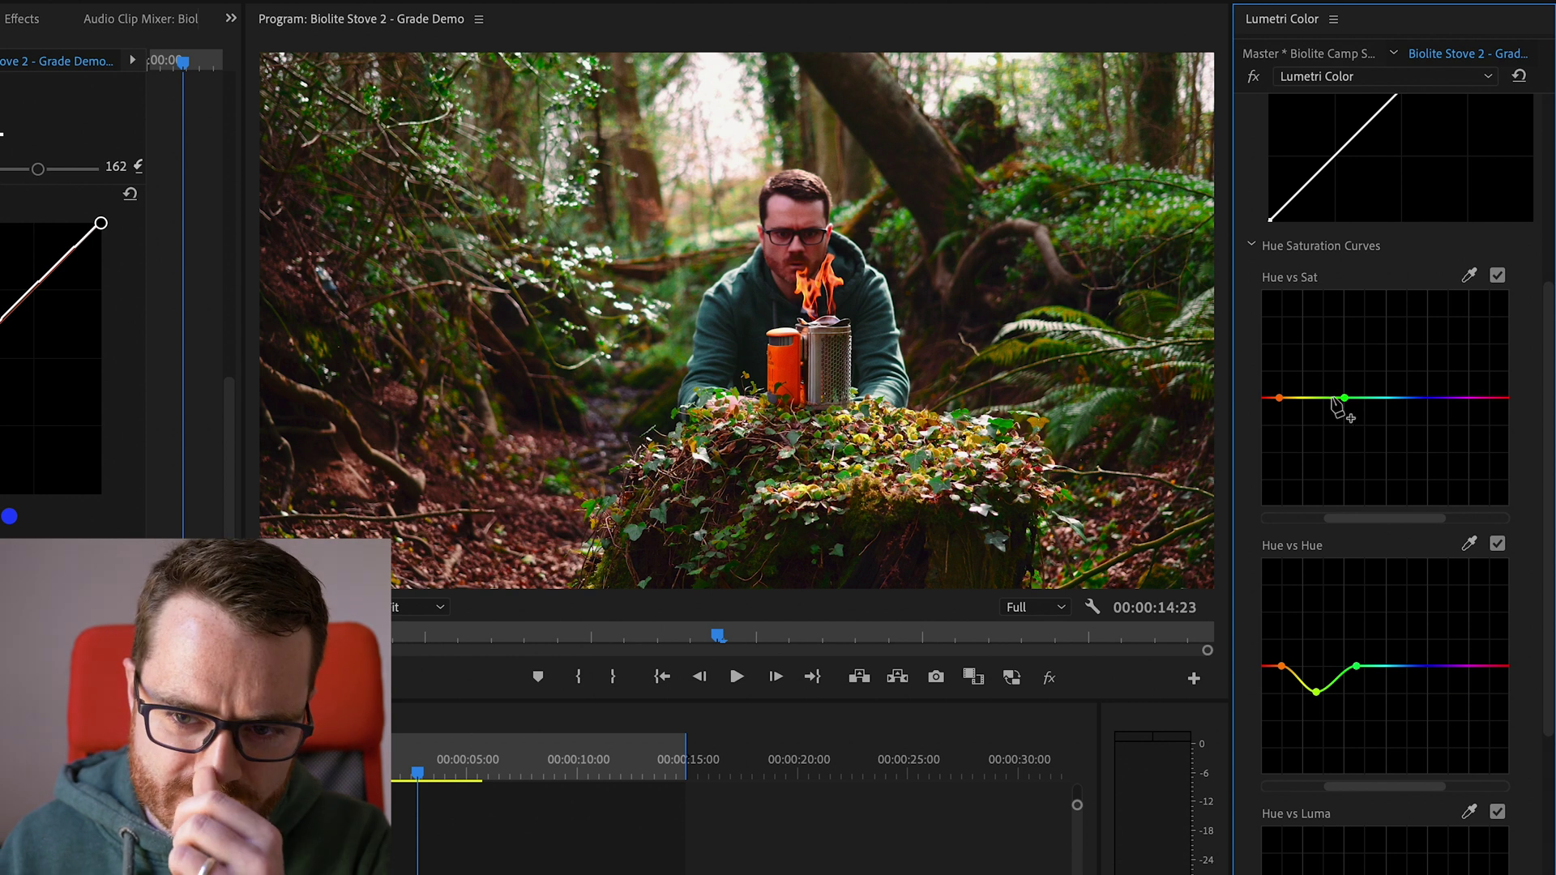
pyautogui.moveTo(1309, 398); pyautogui.dragTo(1309, 388)
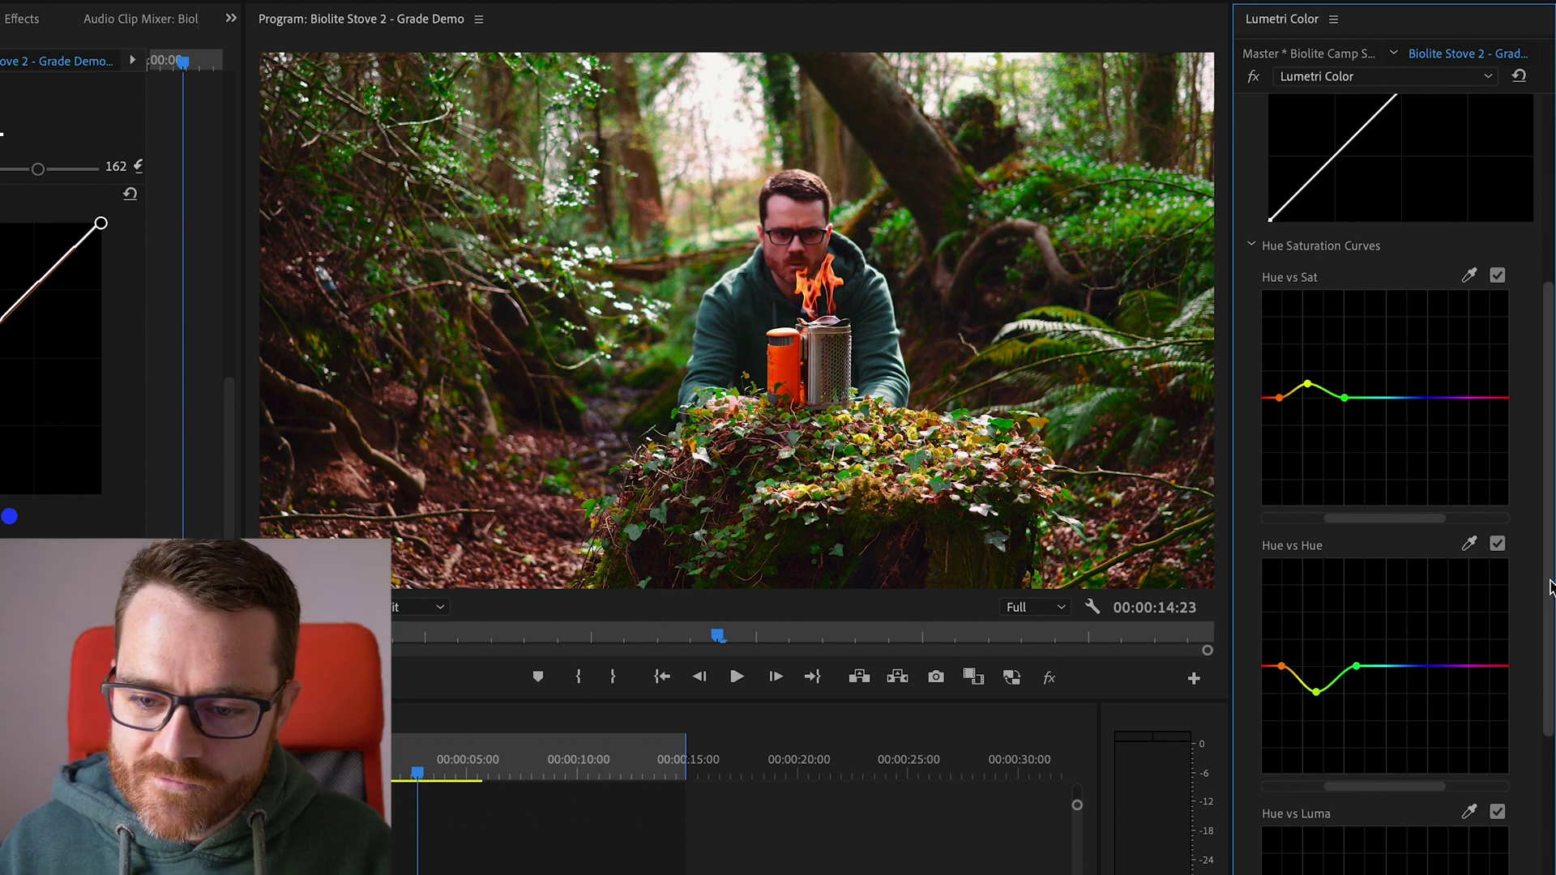
# Anchor orange and green on the Hue vs Luma curve, darken the yellows, and save the project
pyautogui.scroll(-1, 1550, 585)
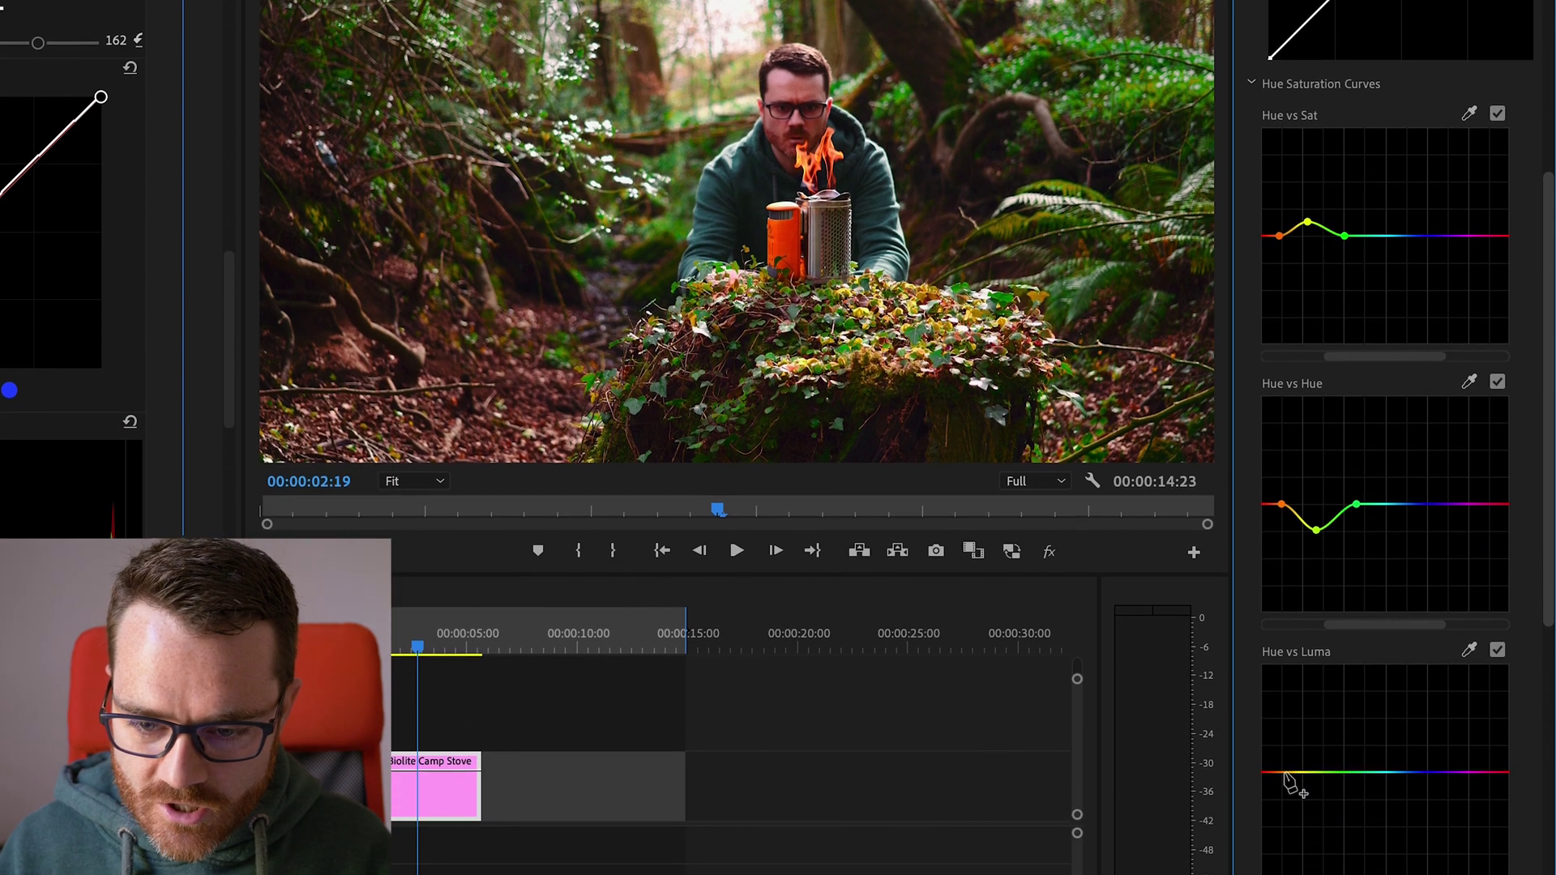
pyautogui.click(1284, 748)
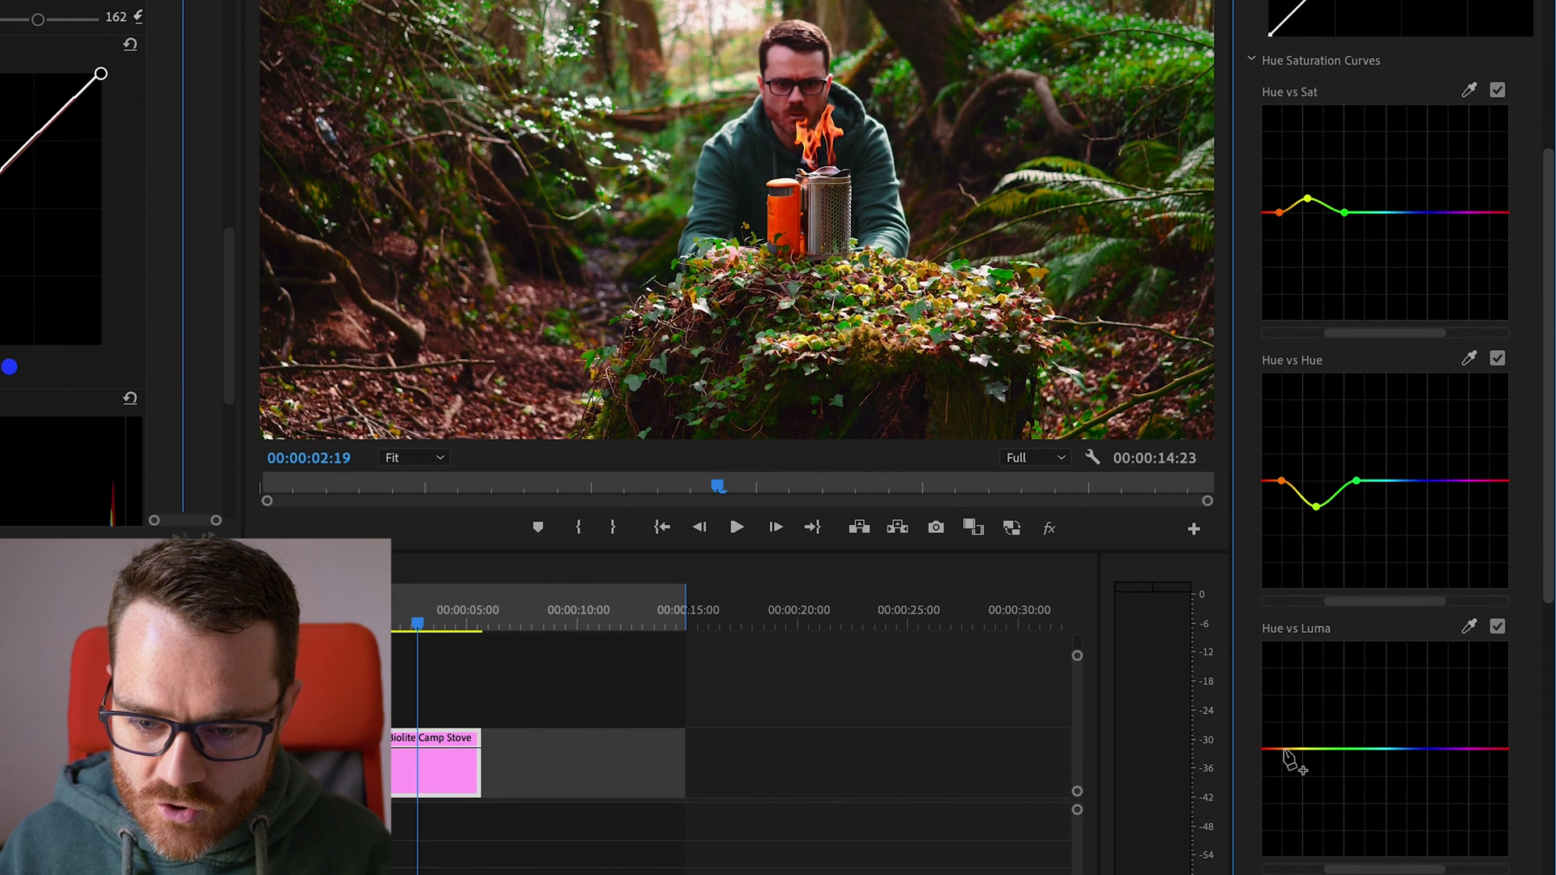
pyautogui.click(1342, 748)
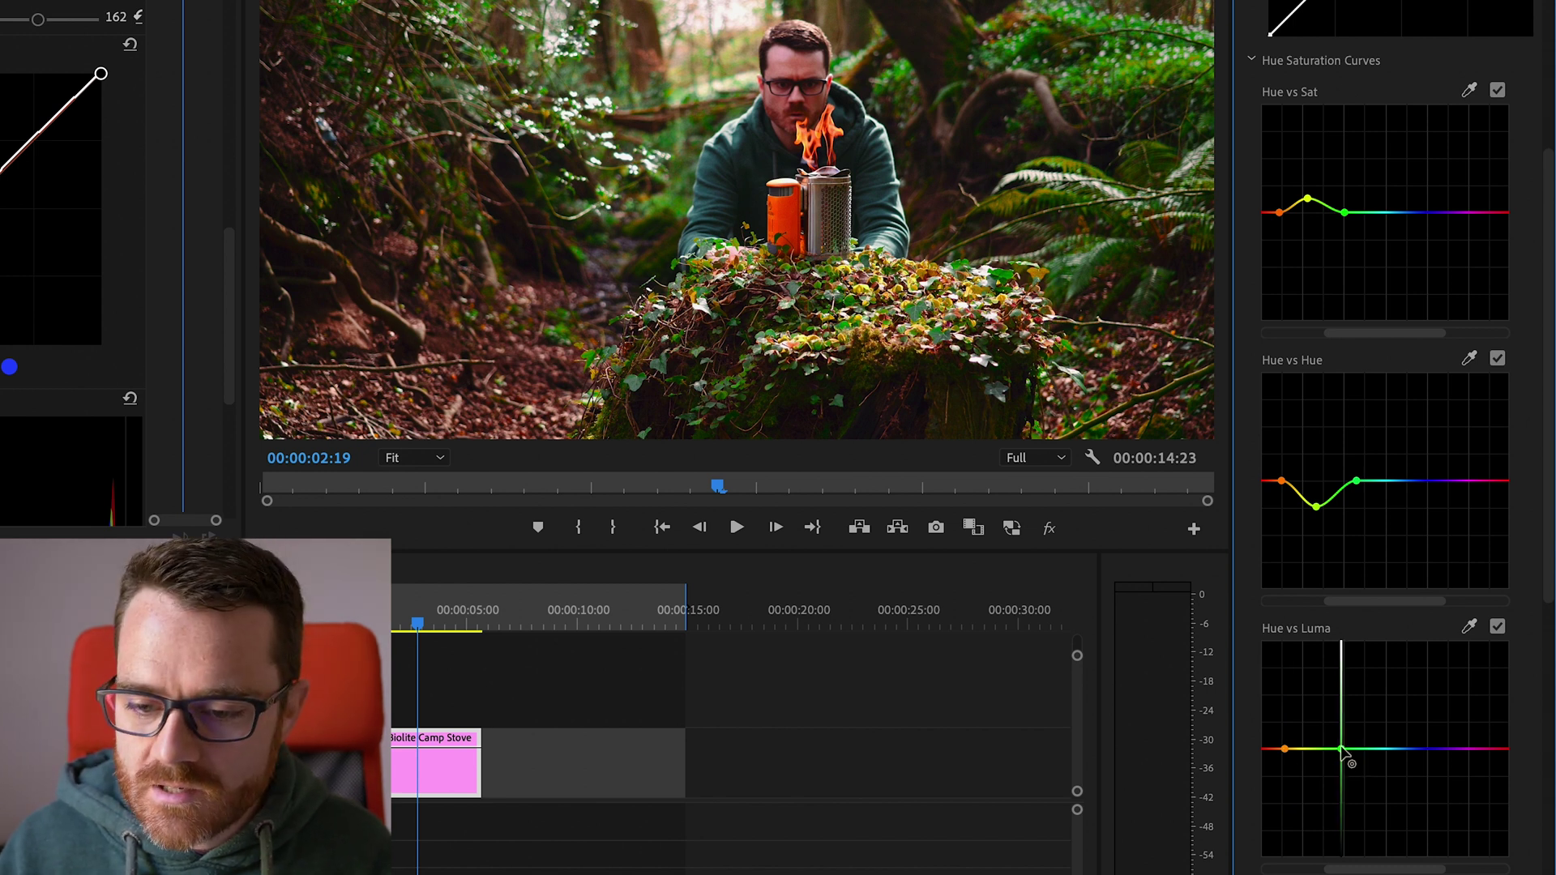
pyautogui.moveTo(1284, 748); pyautogui.dragTo(1304, 772)
pyautogui.click(1300, 748)
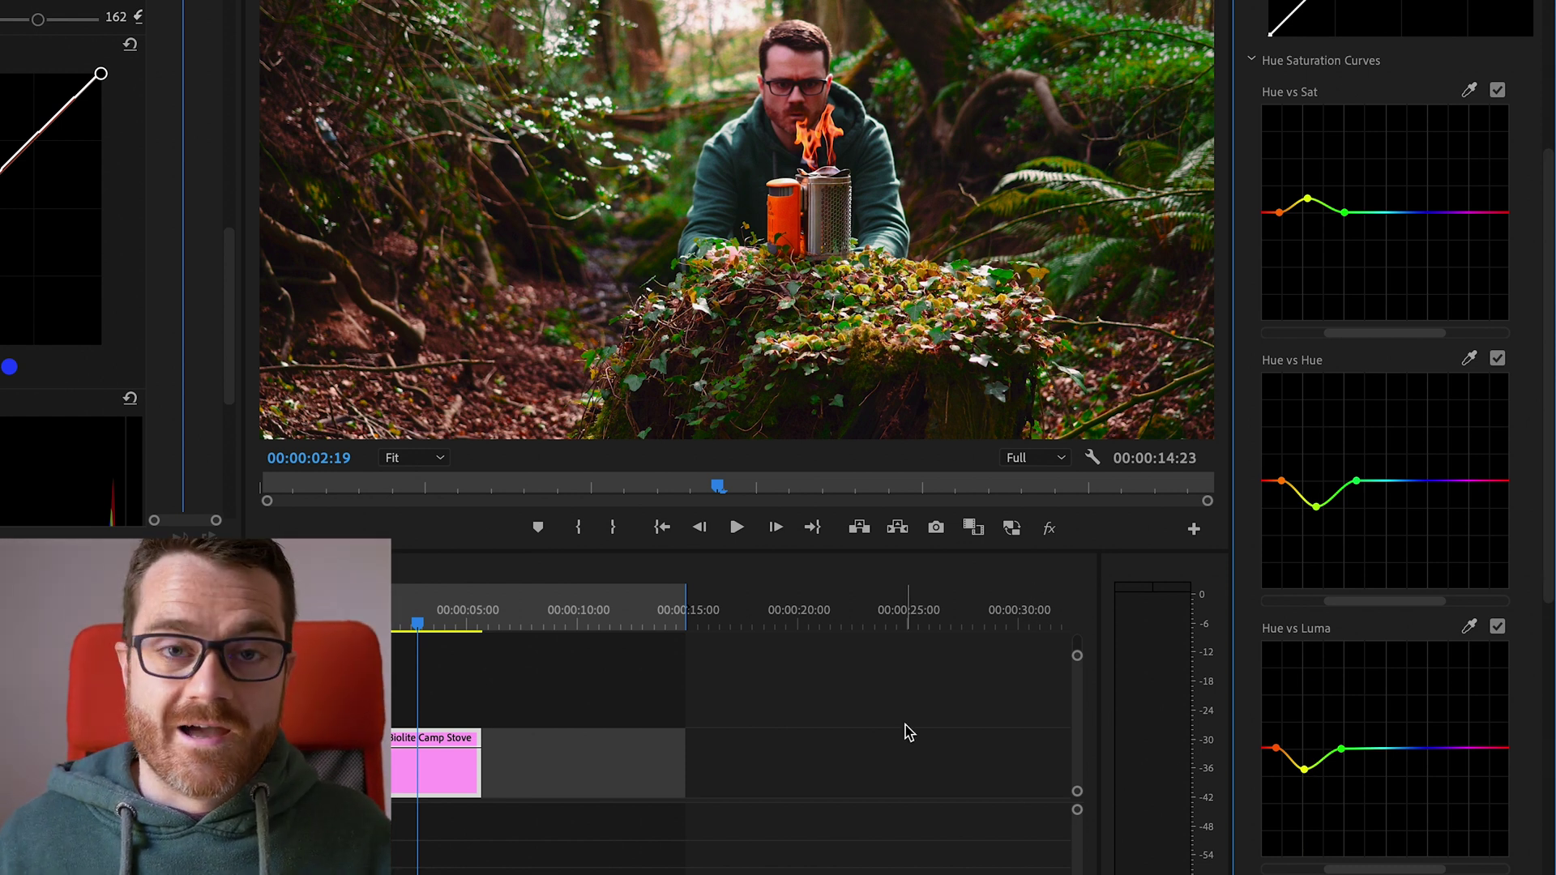
pyautogui.hotkey('ctrl', 's')
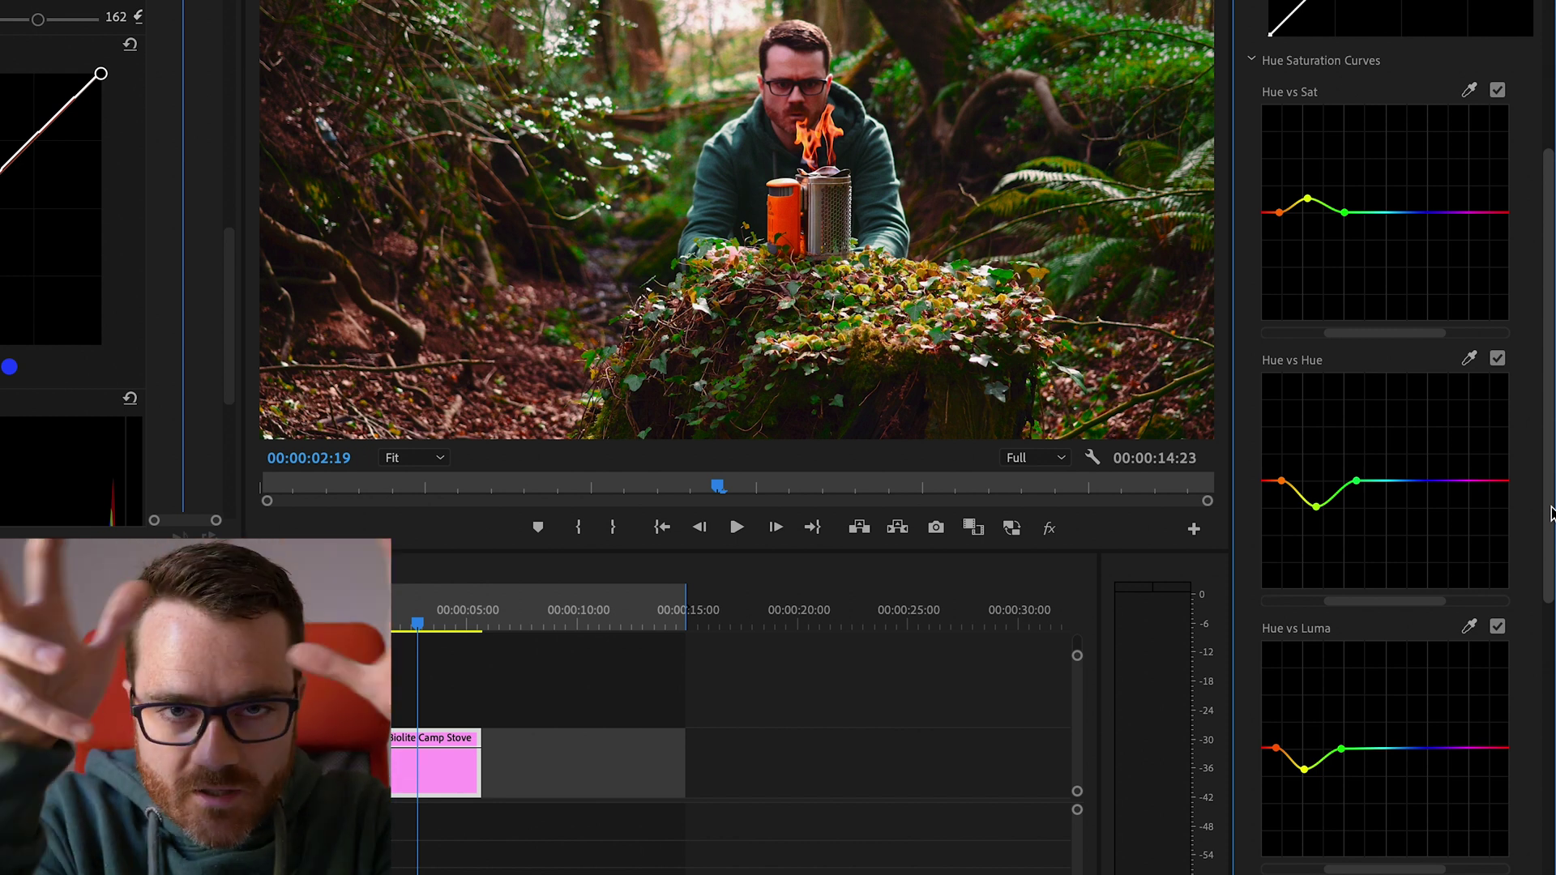
pyautogui.moveTo(1550, 512); pyautogui.dragTo(1550, 860)
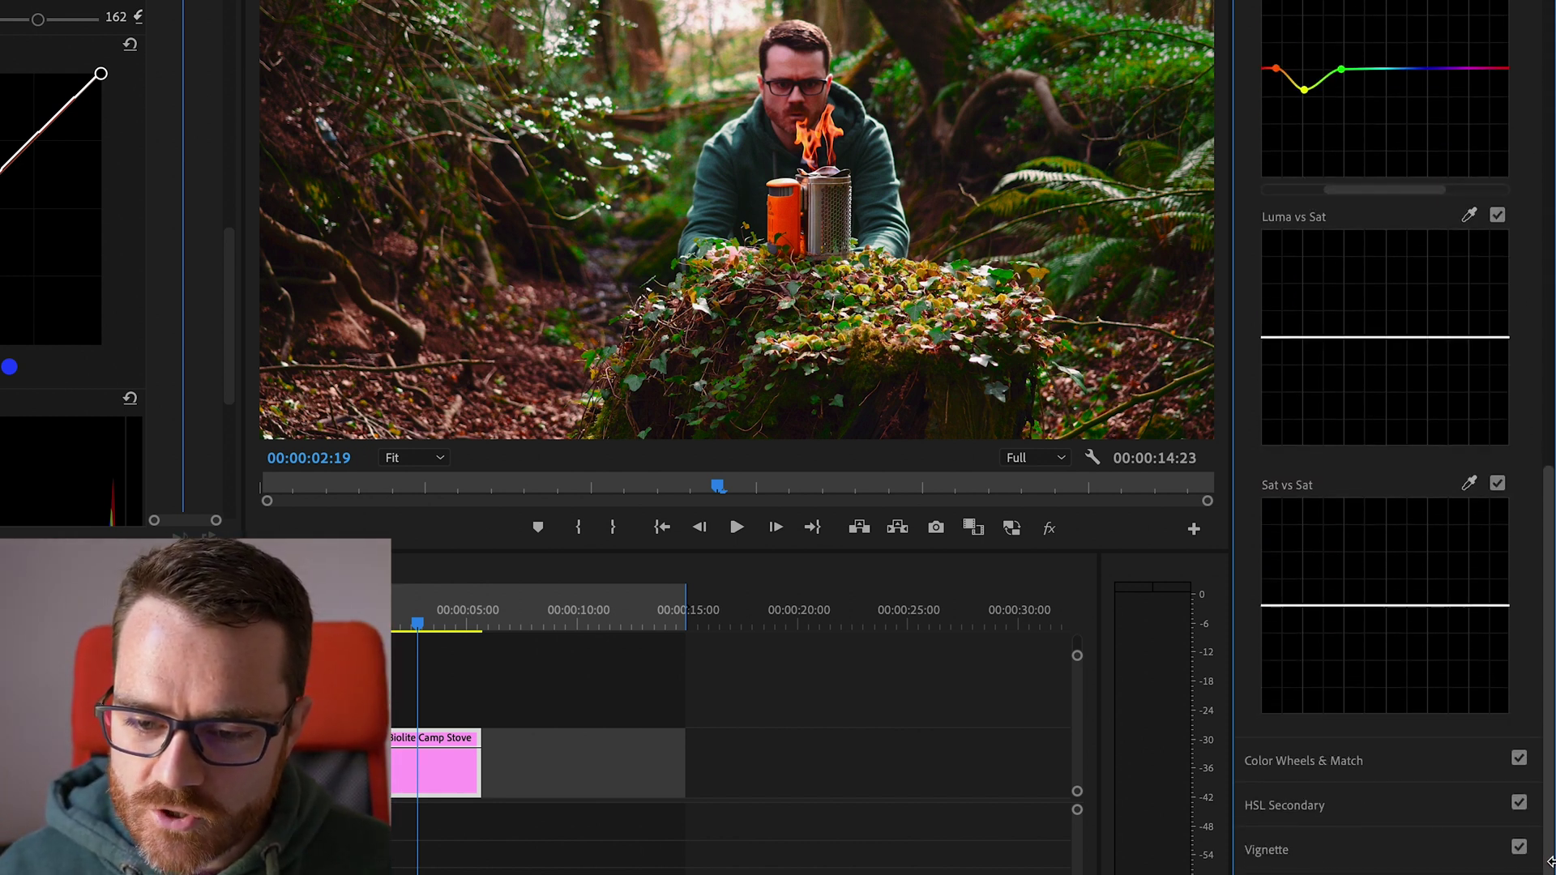
# Add a Lumetri vignette with Amount -0.8 and Midpoint 32.3, toggling it off and on to compare
pyautogui.click(1326, 853)
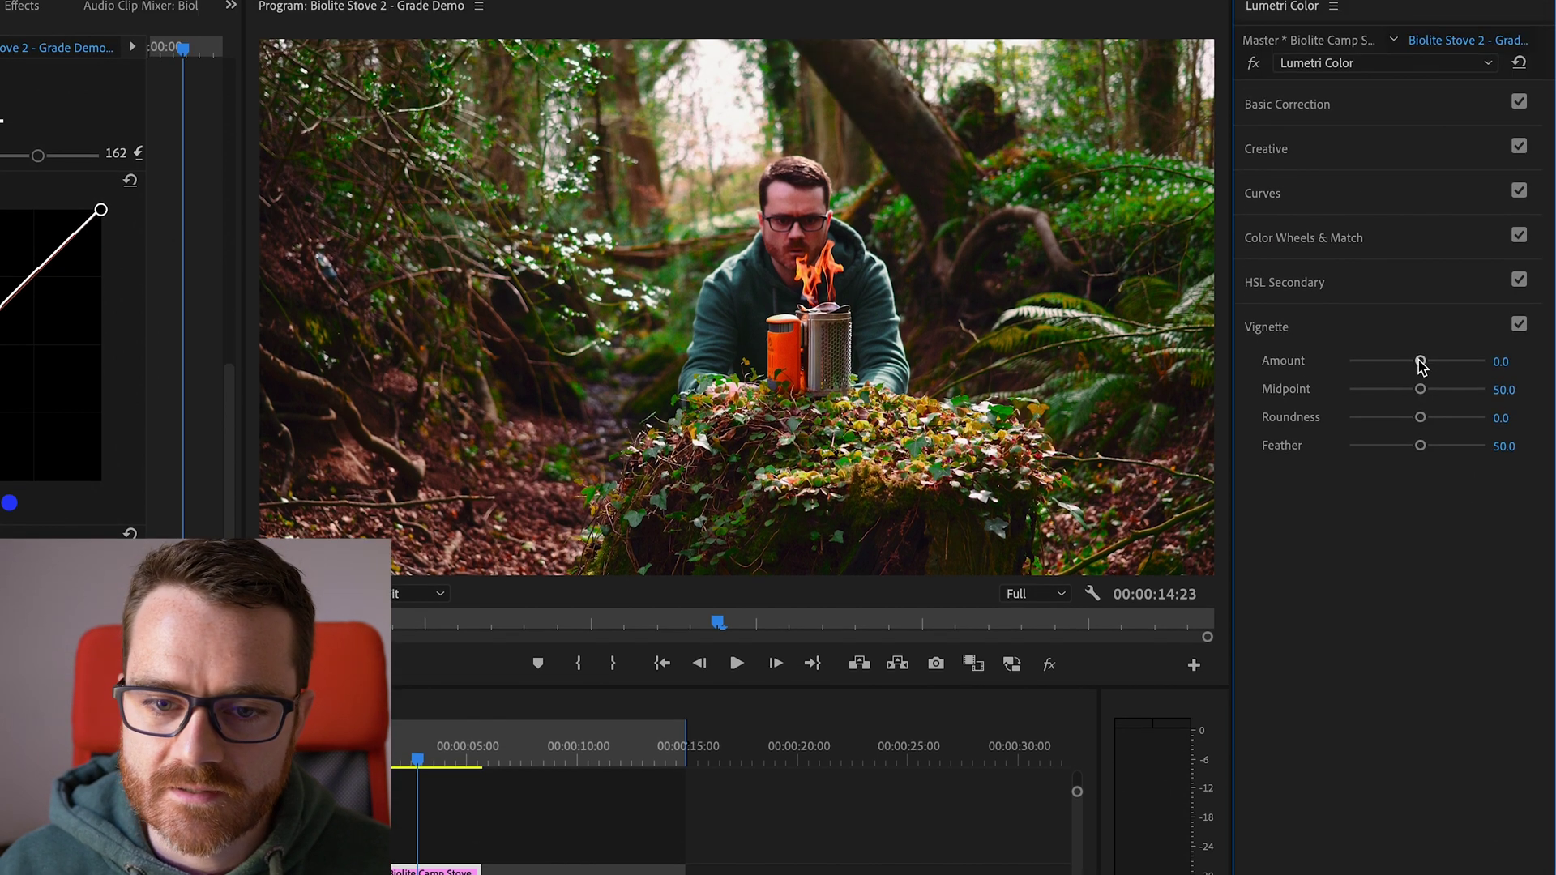
pyautogui.moveTo(1419, 360)
pyautogui.mouseDown()
pyautogui.moveTo(1385, 363)
pyautogui.moveTo(1405, 362)
pyautogui.mouseUp()
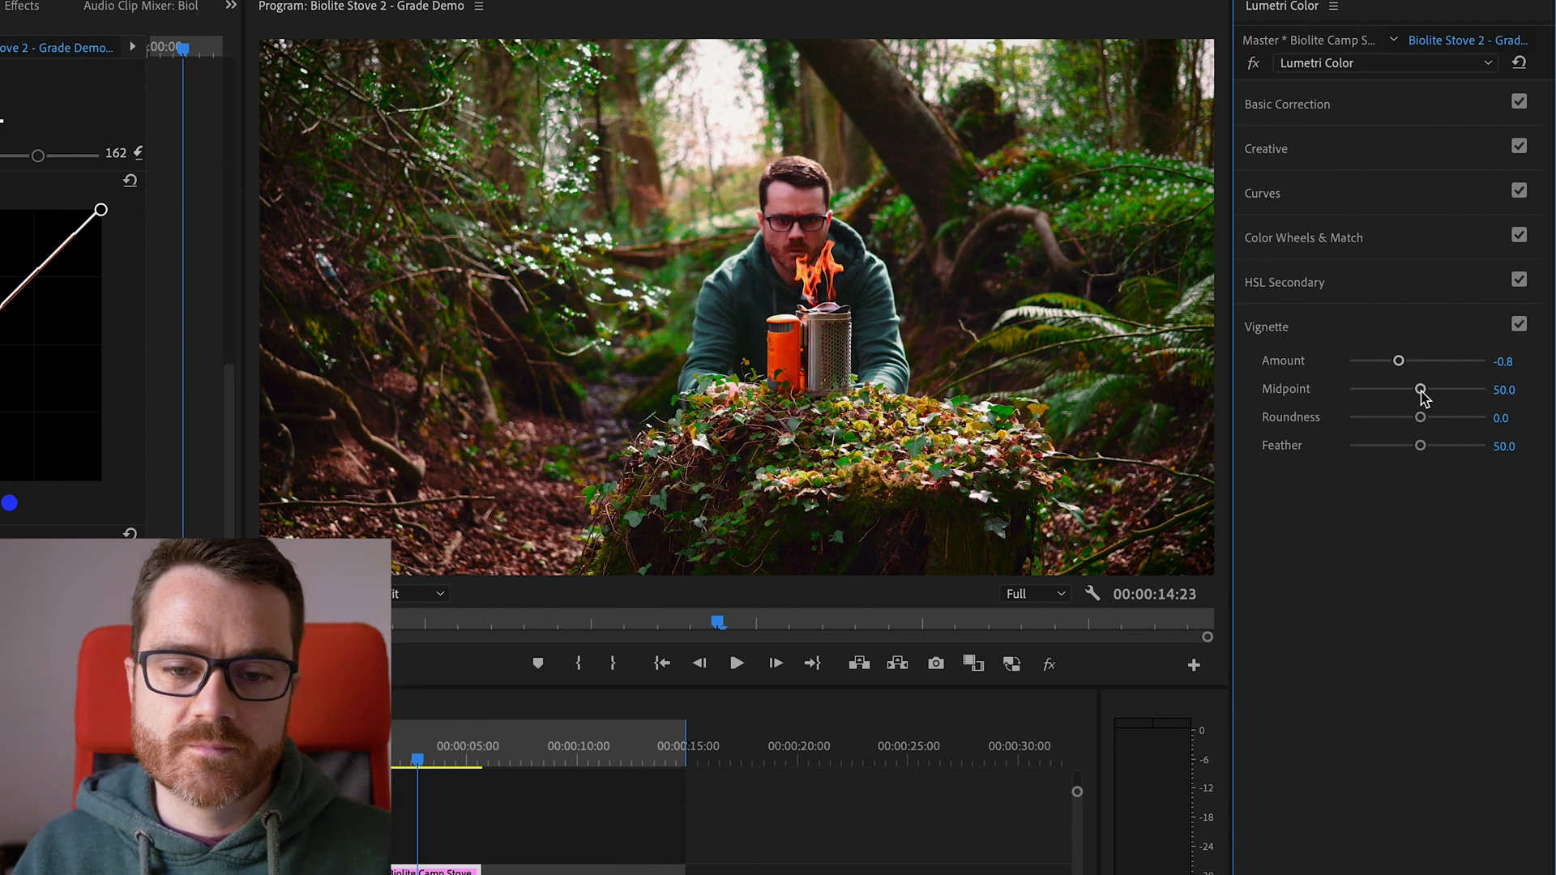
pyautogui.moveTo(1421, 390); pyautogui.dragTo(1393, 392)
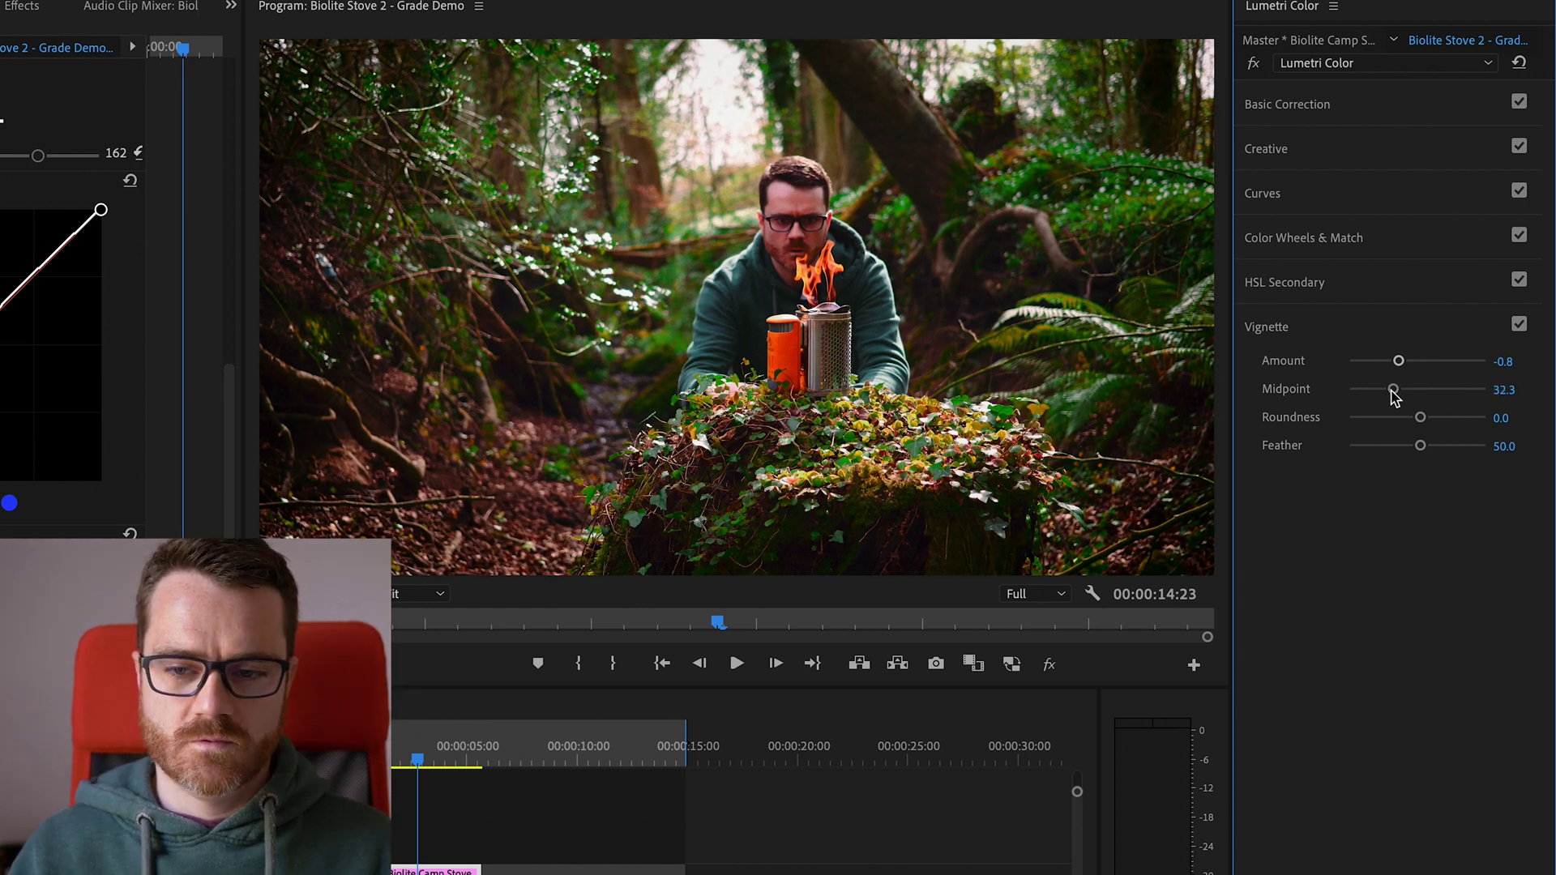
pyautogui.click(1519, 325)
pyautogui.click(1518, 325)
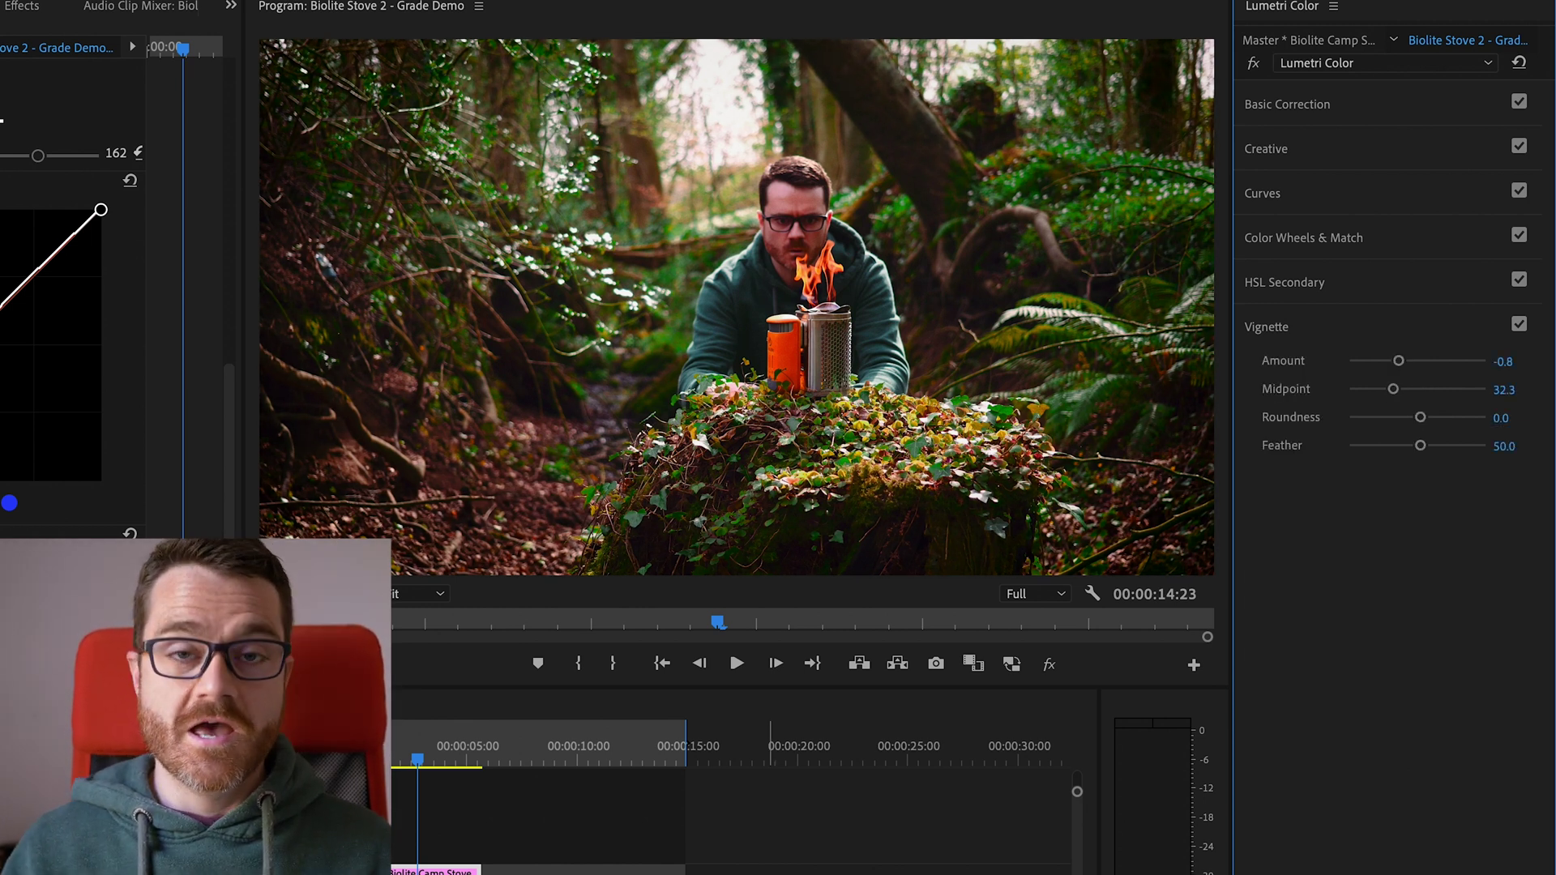